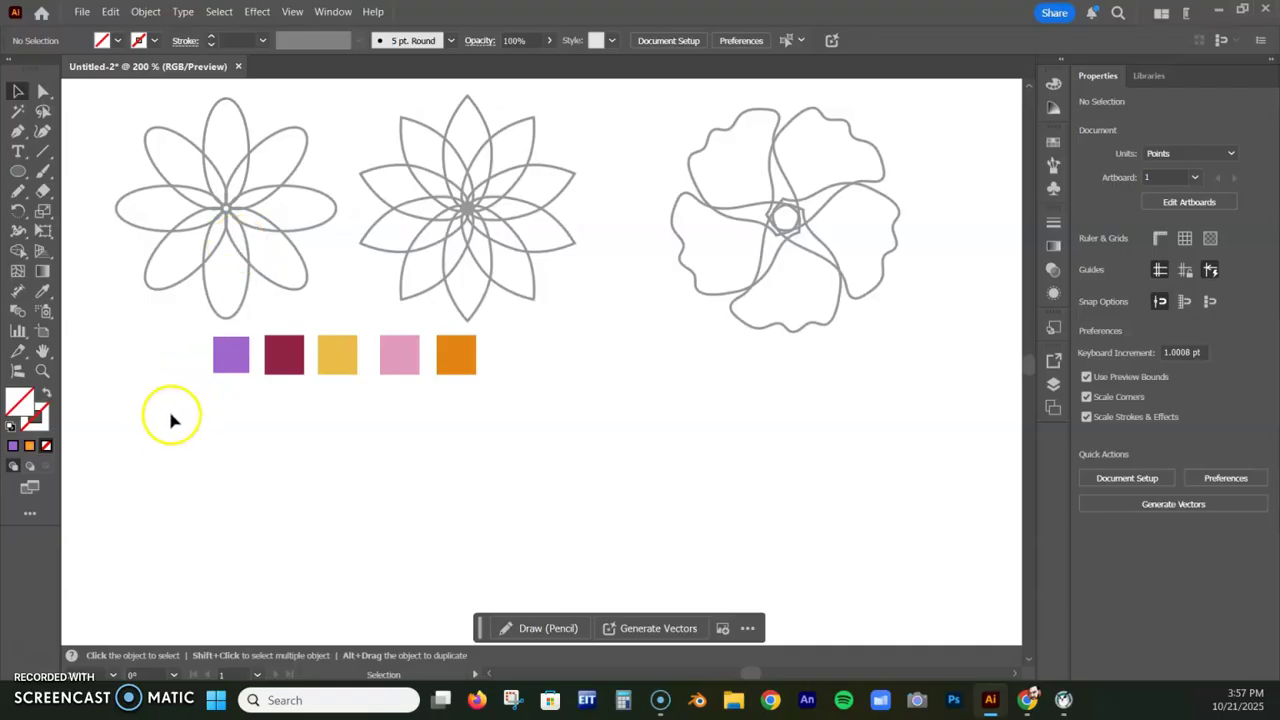
Step: Restore the default black 1 pt stroke and set the fill to none
drag(163, 434, 174, 366)
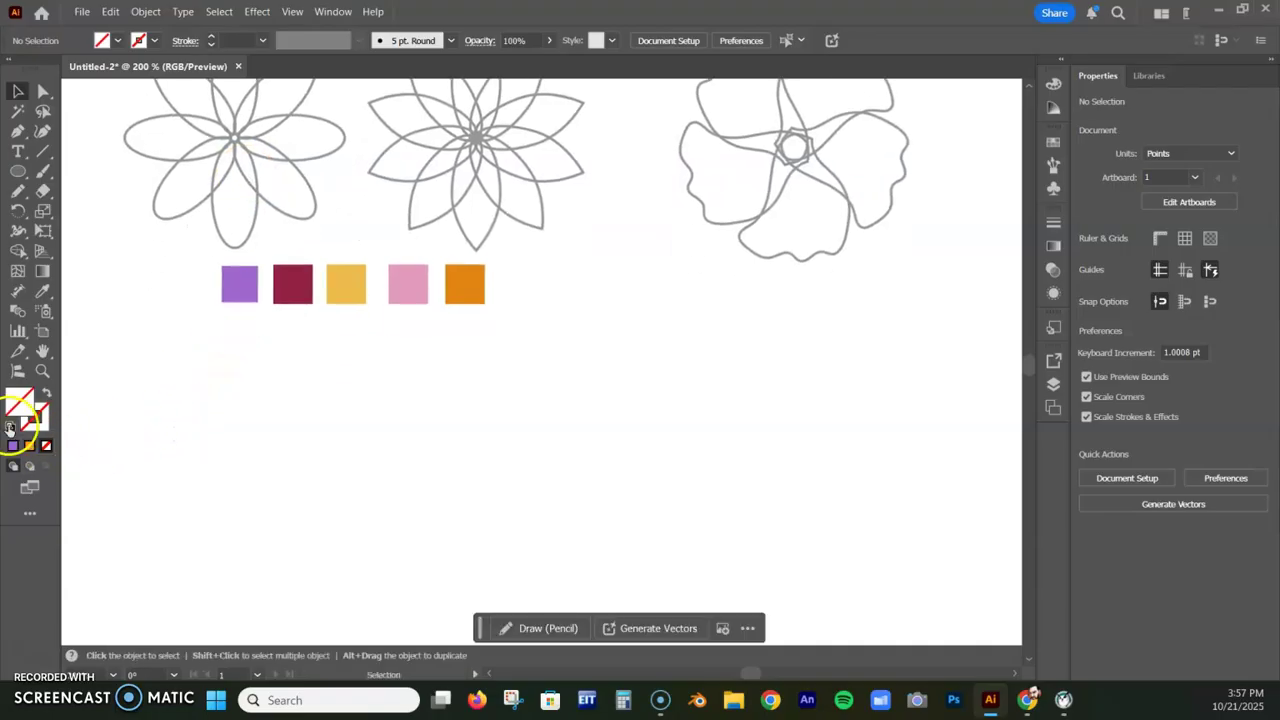
click(9, 428)
click(38, 414)
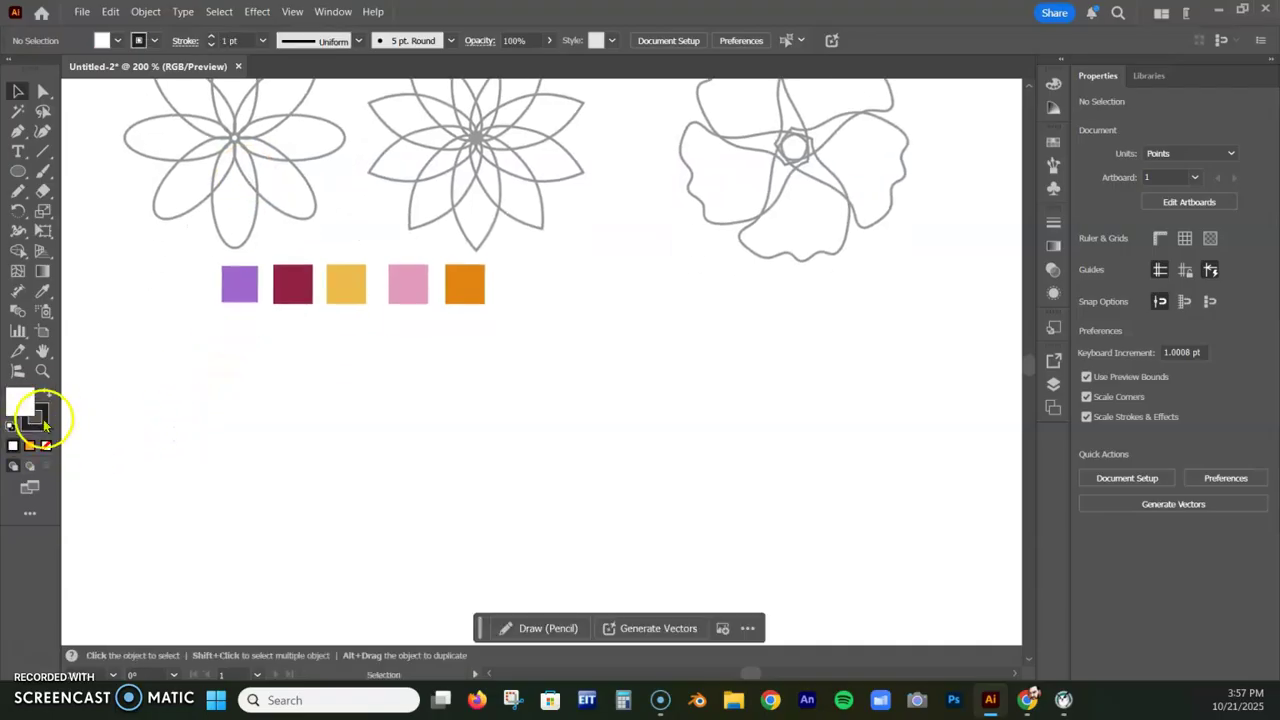
click(46, 446)
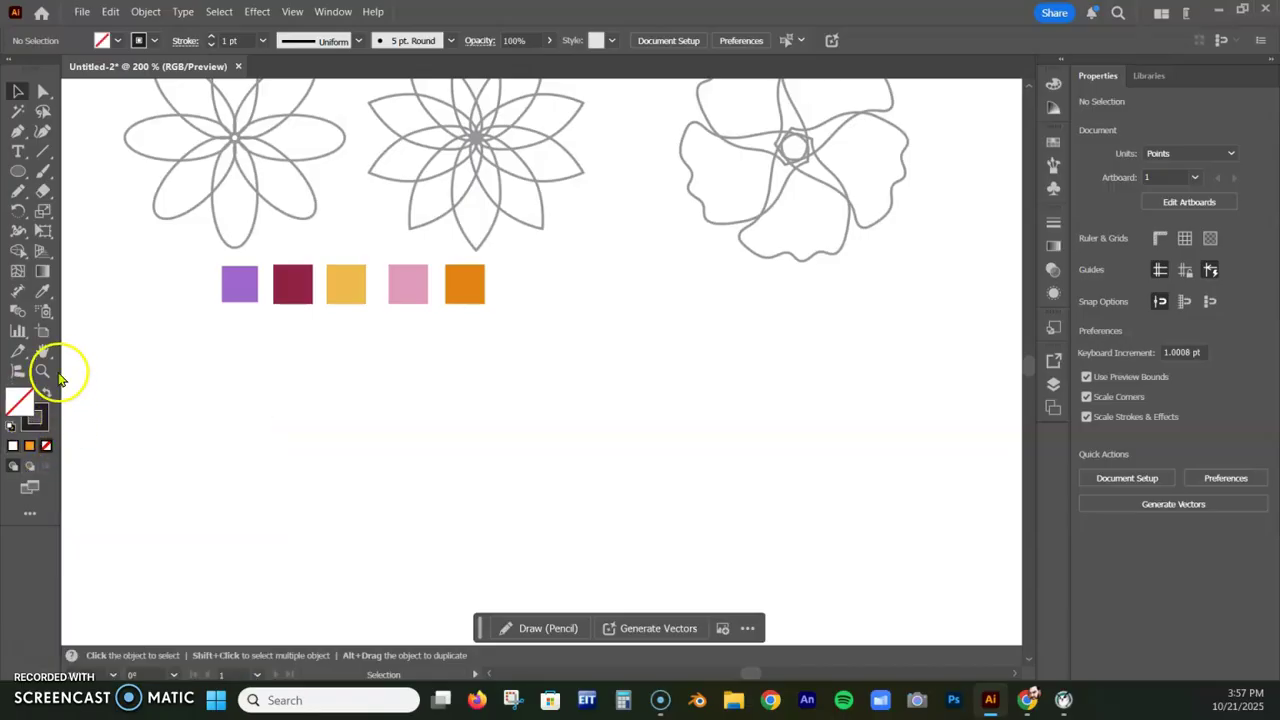
Step: Draw a narrow upright ellipse about 24 pt wide and 59 pt high below the colour swatches
click(18, 171)
click(233, 360)
drag(235, 358, 279, 468)
click(388, 433)
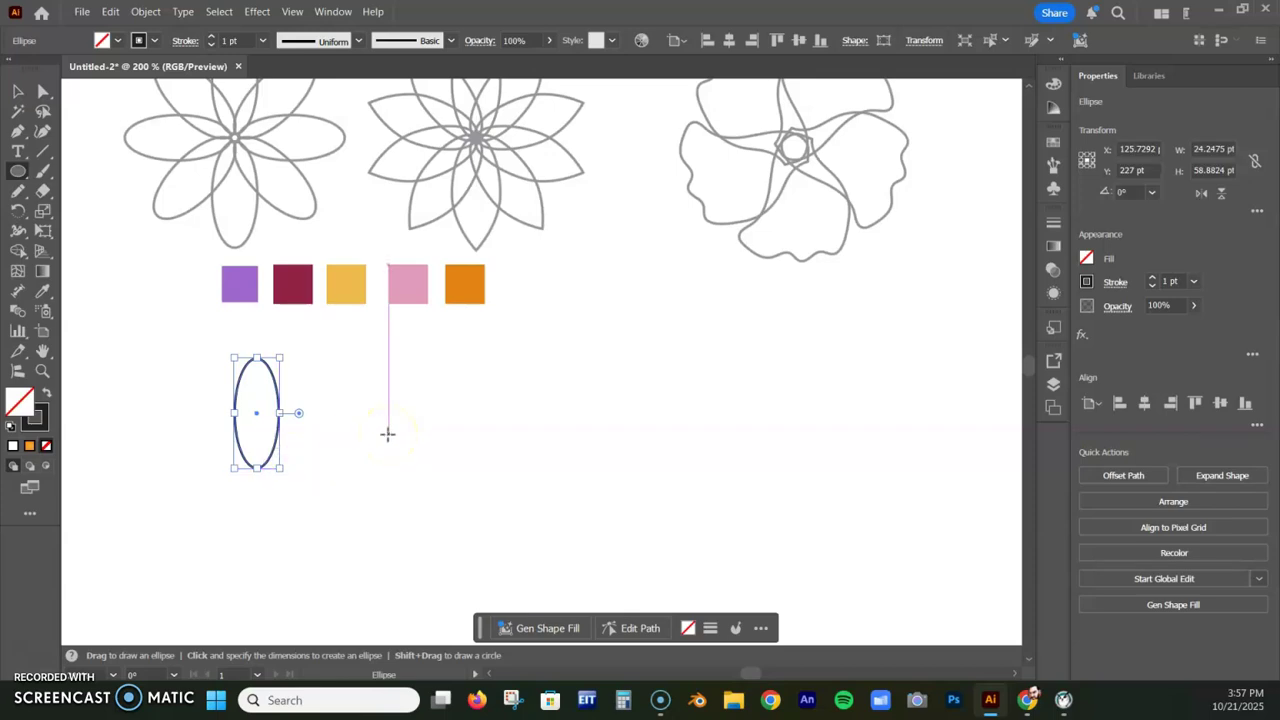
Step: Apply a radial repeat to the ellipse to form a ring of petals
click(143, 11)
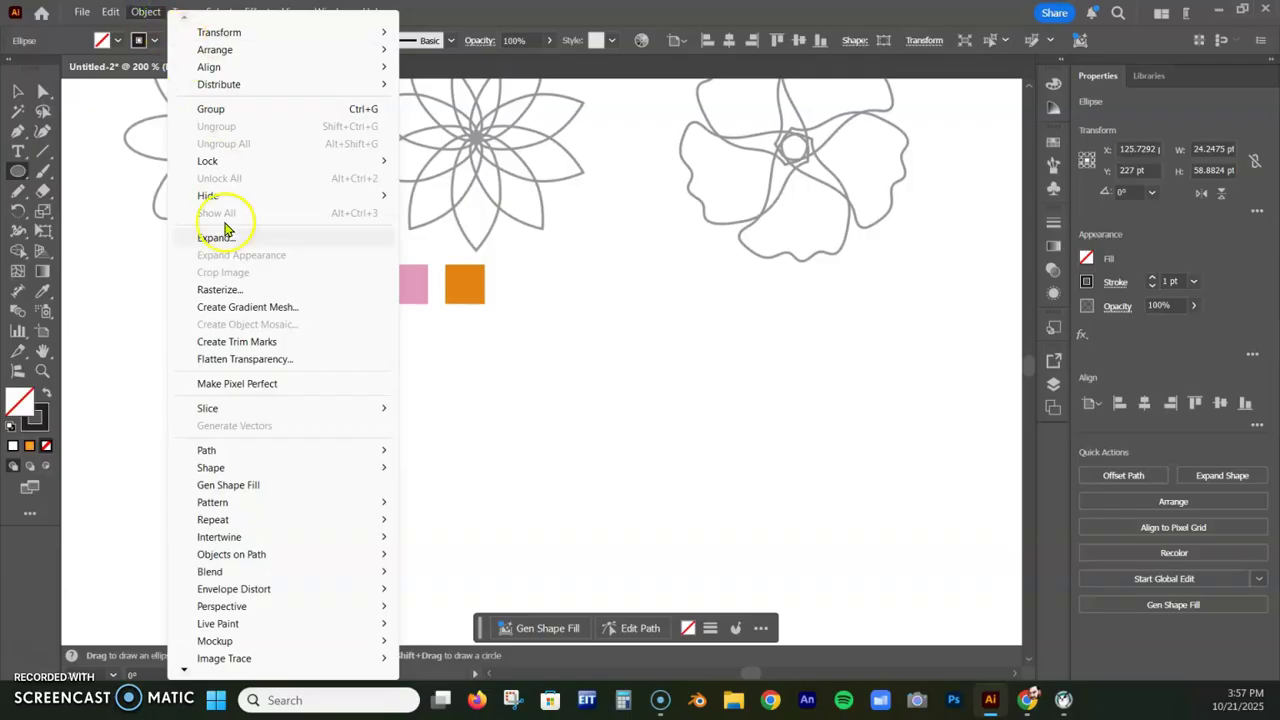
mouse_move(212, 524)
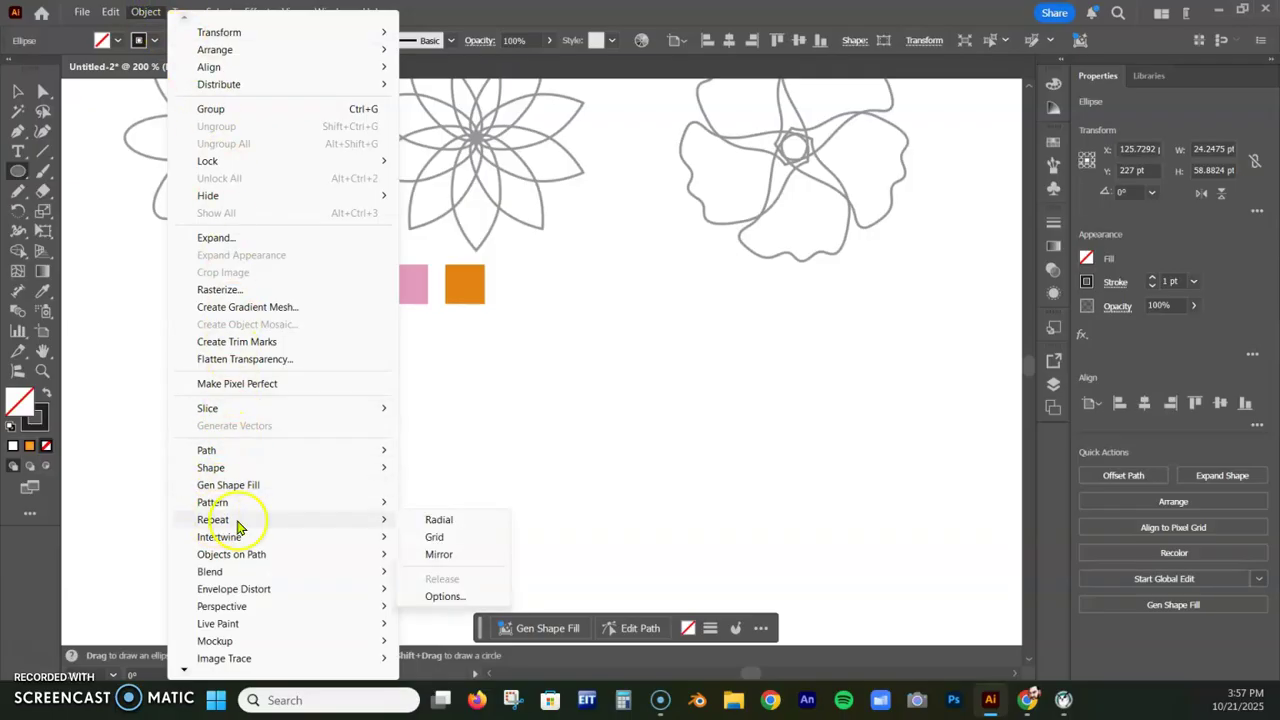
click(463, 525)
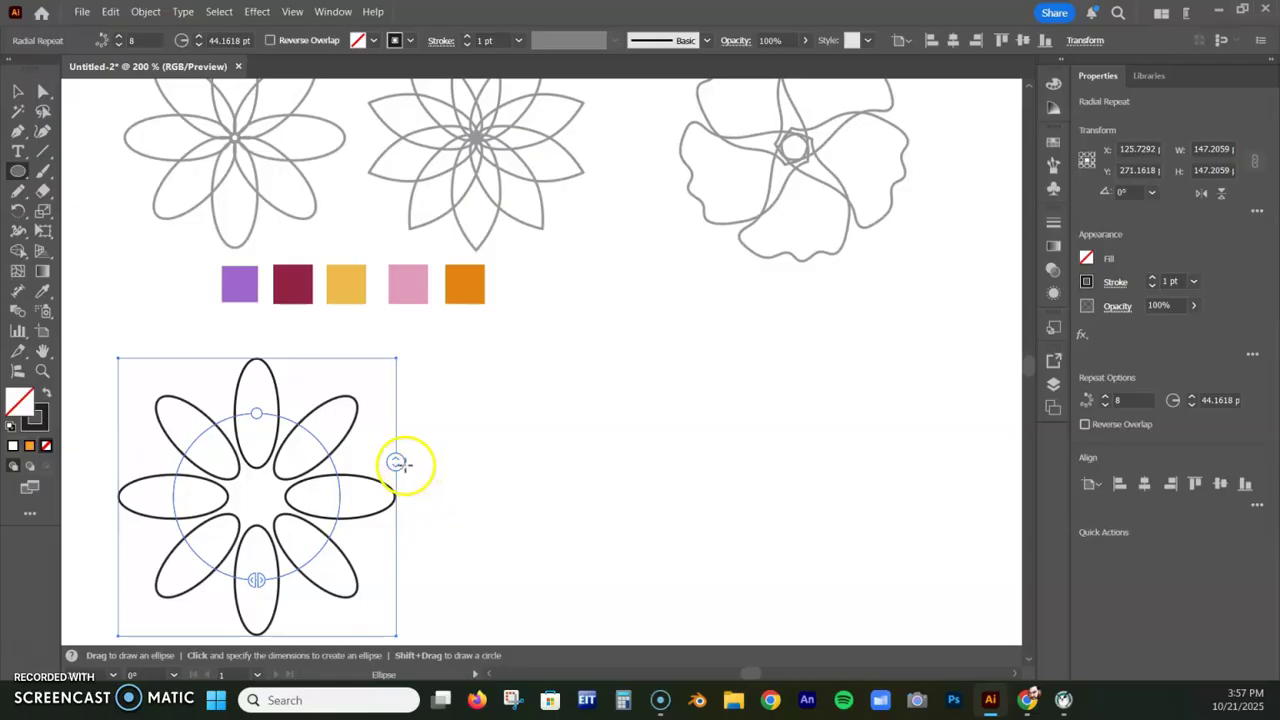
Step: Try out different petal counts and the ring size directly on the radial repeat, leaving it at 9 instances
mouse_move(395, 463)
mouse_down()
mouse_move(386, 362)
mouse_move(386, 485)
mouse_up()
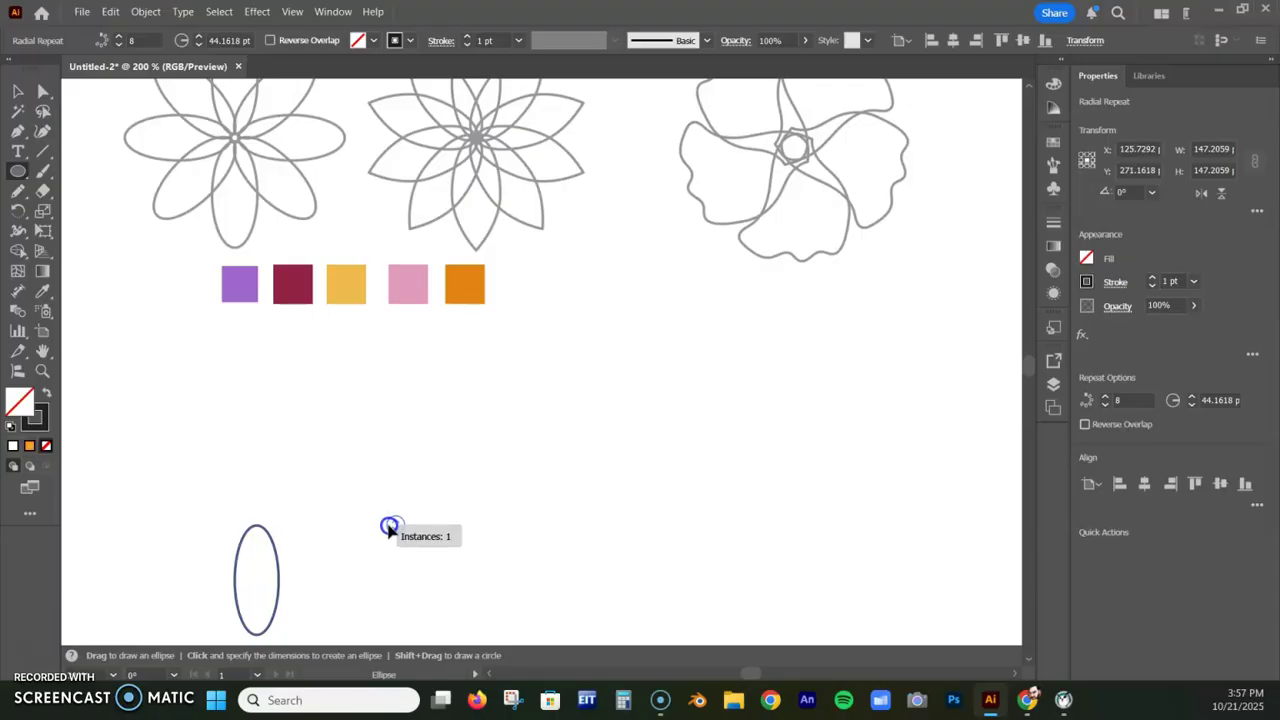
mouse_move(394, 464)
mouse_down()
mouse_move(392, 417)
mouse_move(385, 451)
mouse_up()
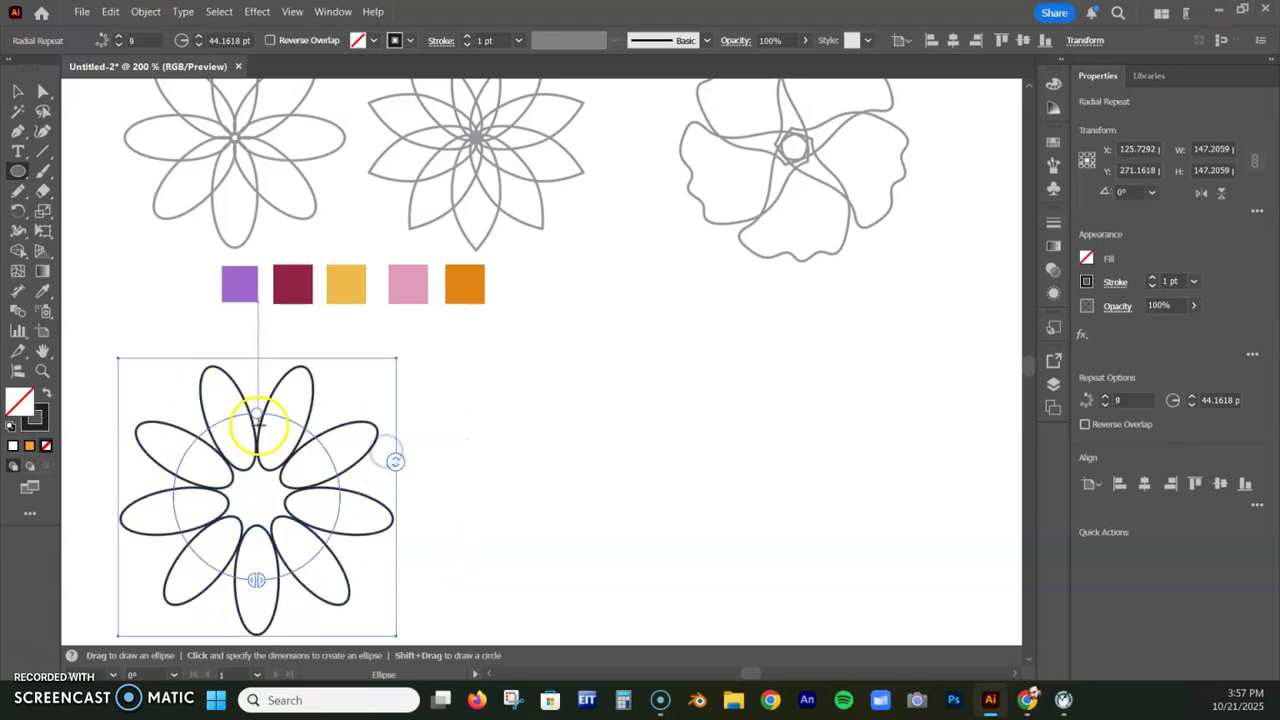
mouse_move(257, 415)
mouse_down()
mouse_move(263, 363)
mouse_move(256, 409)
mouse_up()
click(292, 382)
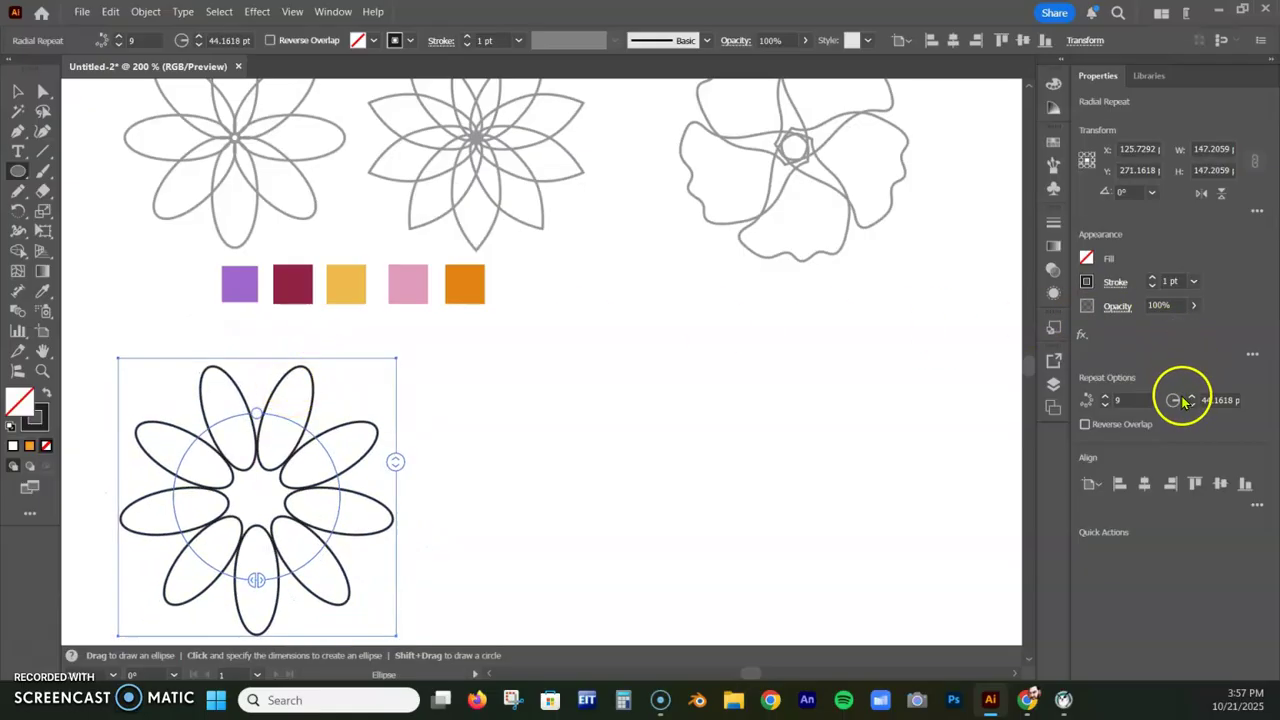
Step: Change the radial repeat's number of instances to 12
click(1120, 400)
scroll(1122, 400, up, 7)
scroll(1122, 400, down, 7)
scroll(1122, 400, down, 7)
scroll(1122, 400, up, 10)
click(1134, 400)
Step: Try larger and smaller radii for the radial repeat and settle on 32 pt so the petals meet at the centre
click(1222, 401)
scroll(1220, 401, up, 15)
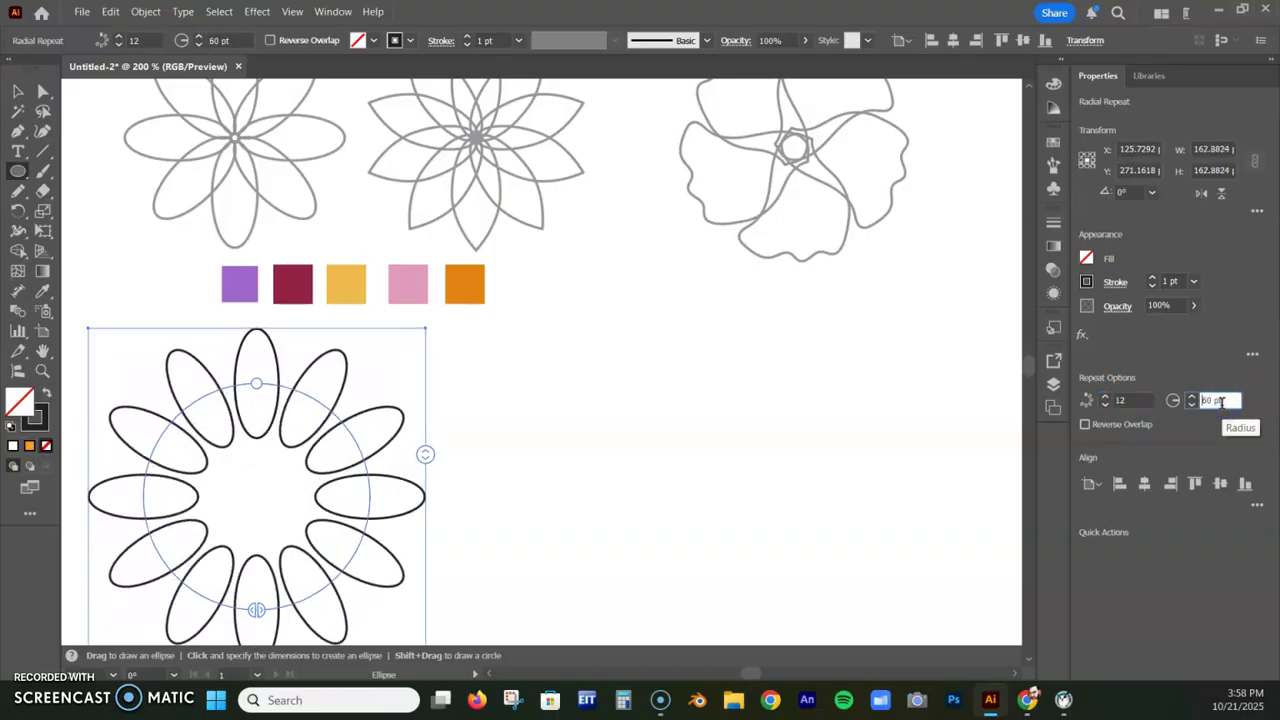
scroll(1221, 401, down, 1)
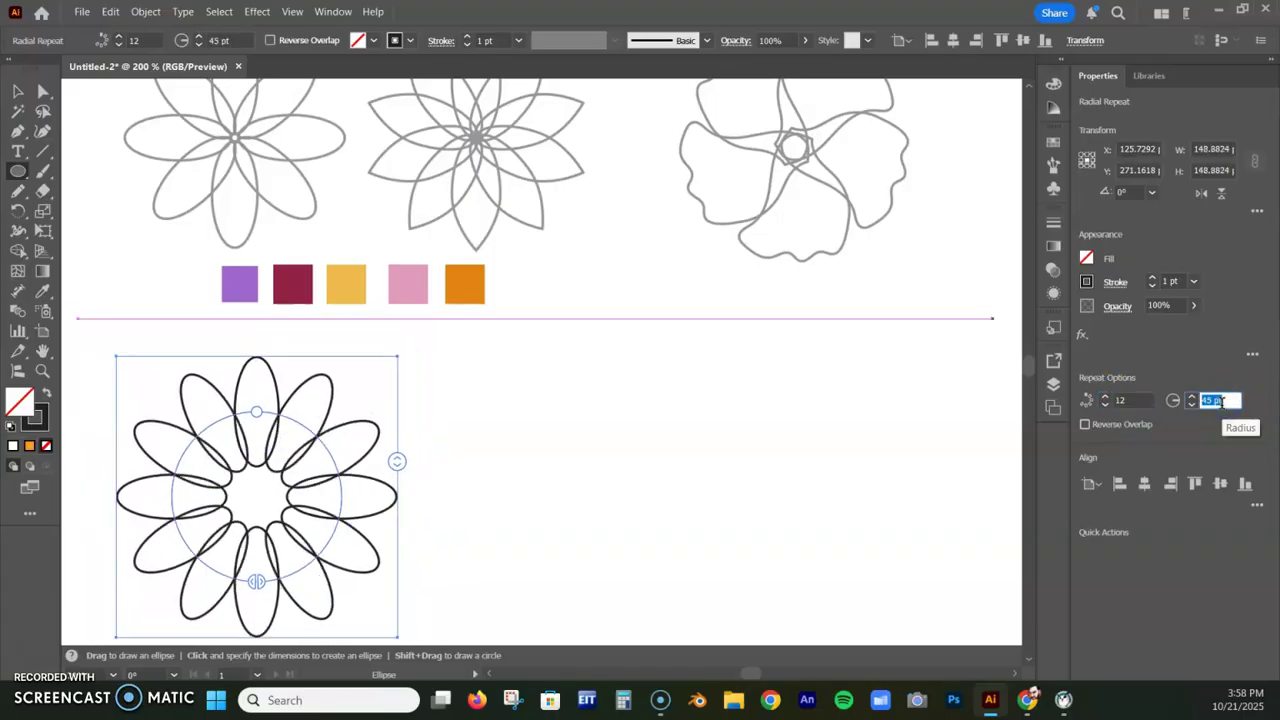
scroll(1221, 401, down, 20)
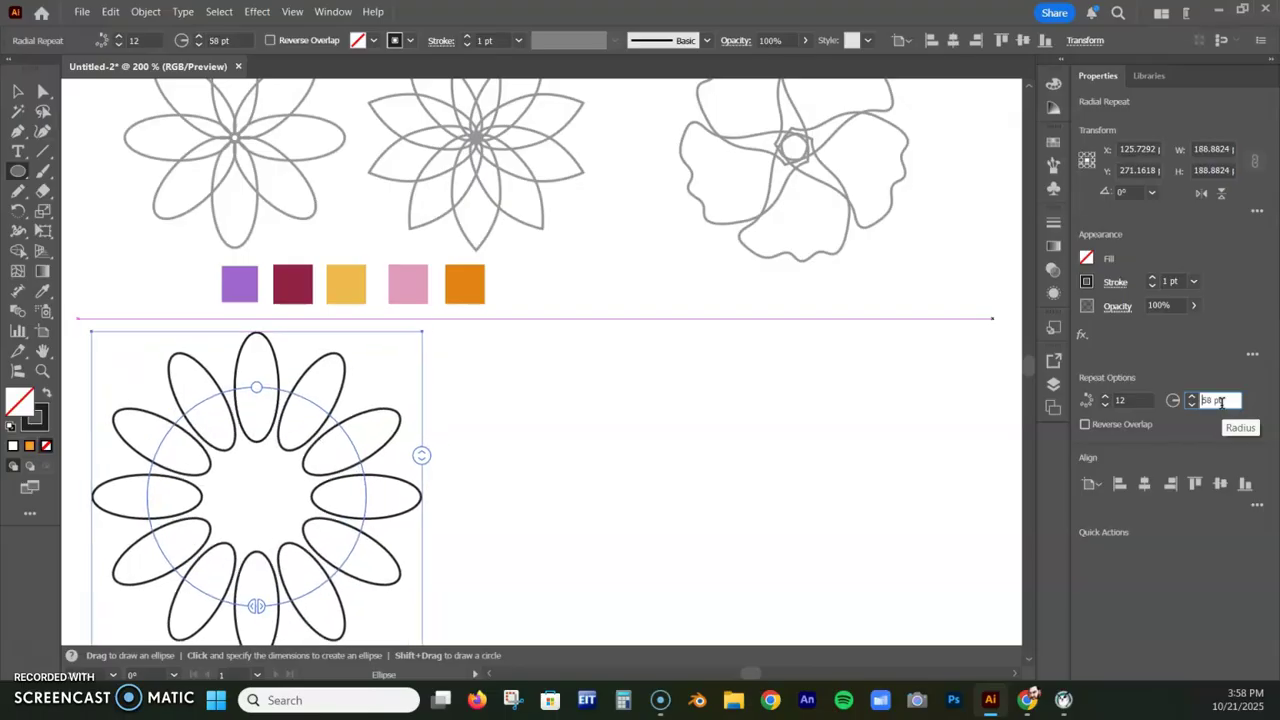
scroll(1221, 401, down, 7)
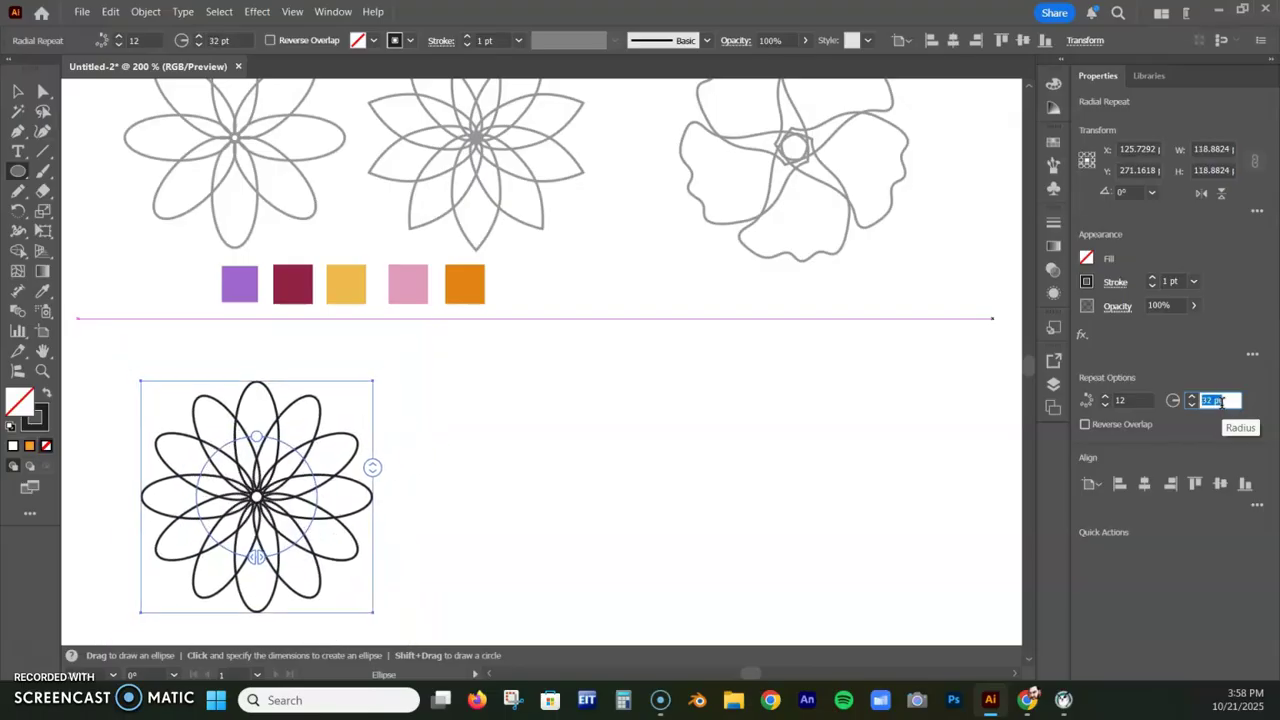
Step: Set the flower's radial repeat to 8 instances and its radius to 31 pt
click(1134, 401)
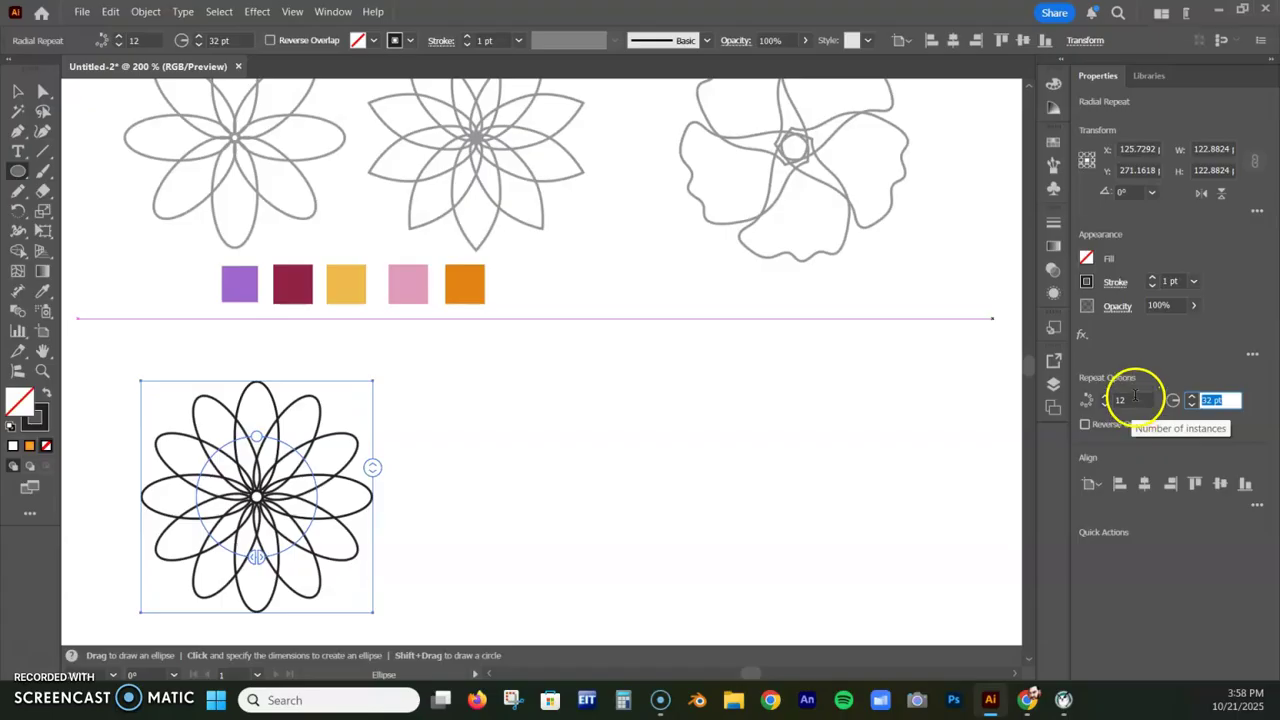
scroll(1134, 400, down, 7)
scroll(1134, 400, up, 3)
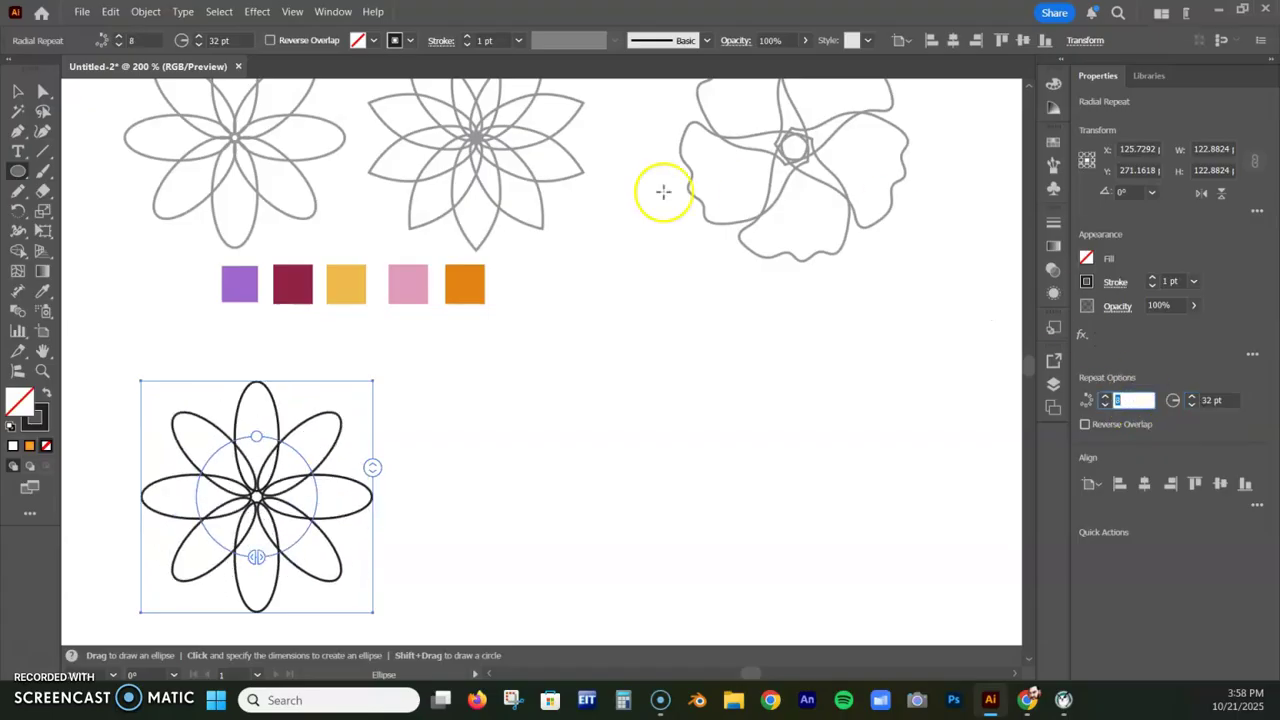
click(1194, 399)
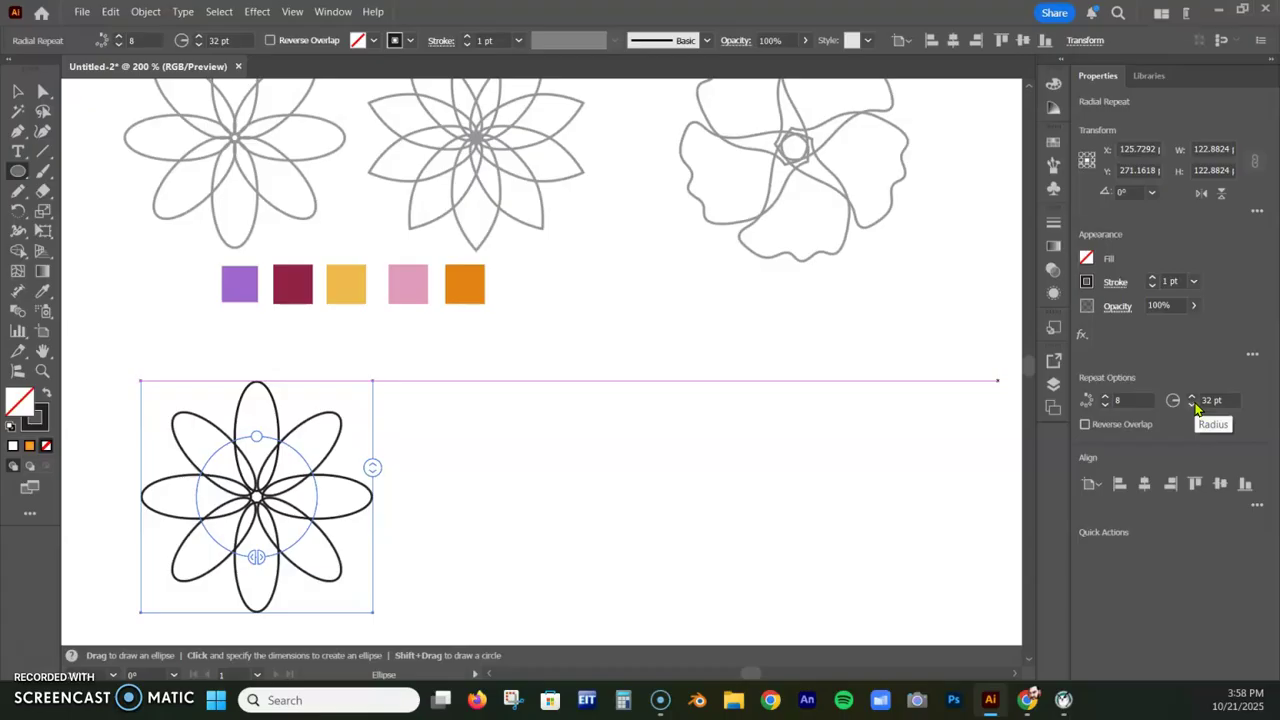
click(1193, 404)
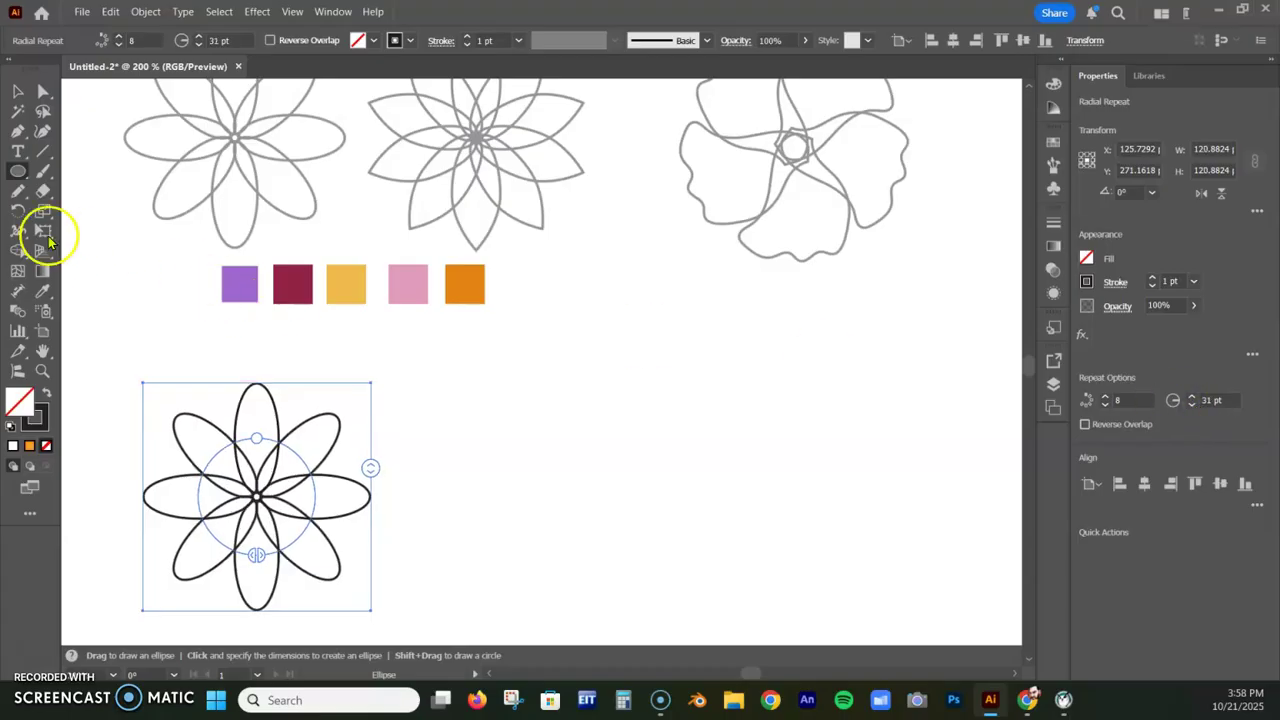
Step: Draw a second upright ellipse about 21 pt wide and 53 pt high beside the first flower
click(16, 93)
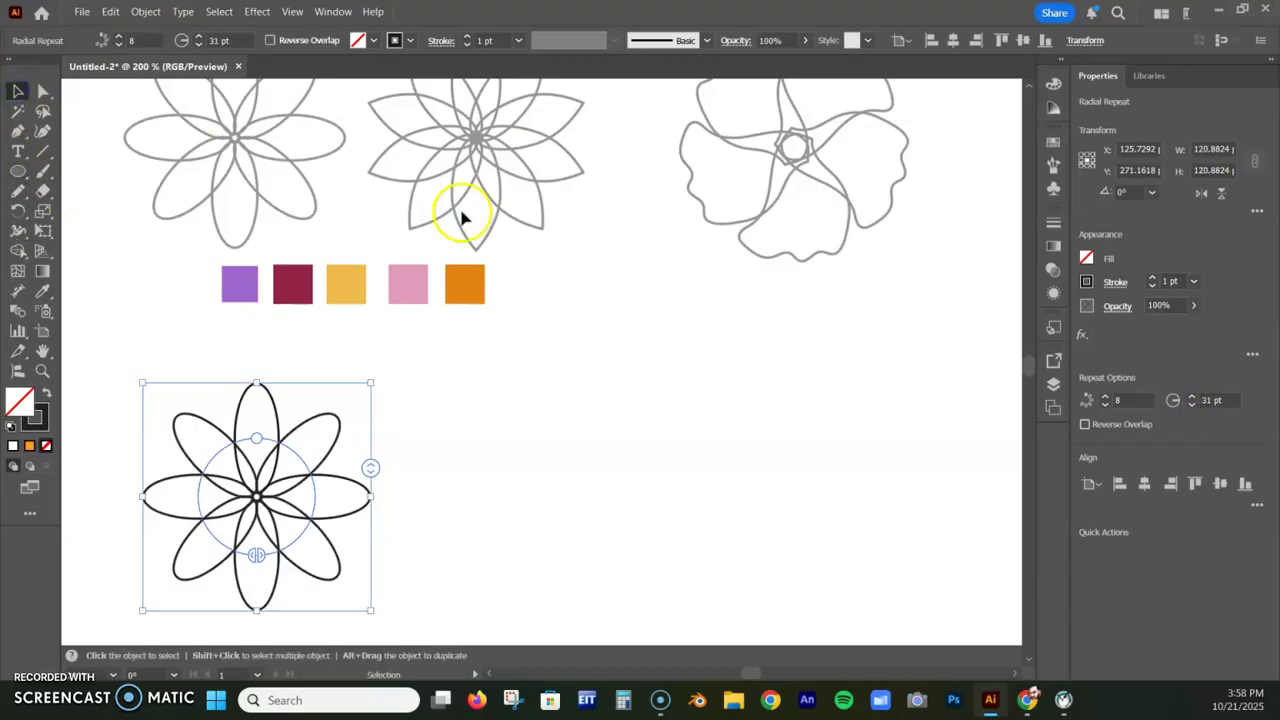
click(19, 171)
drag(481, 385, 517, 482)
key(ctrl+plus)
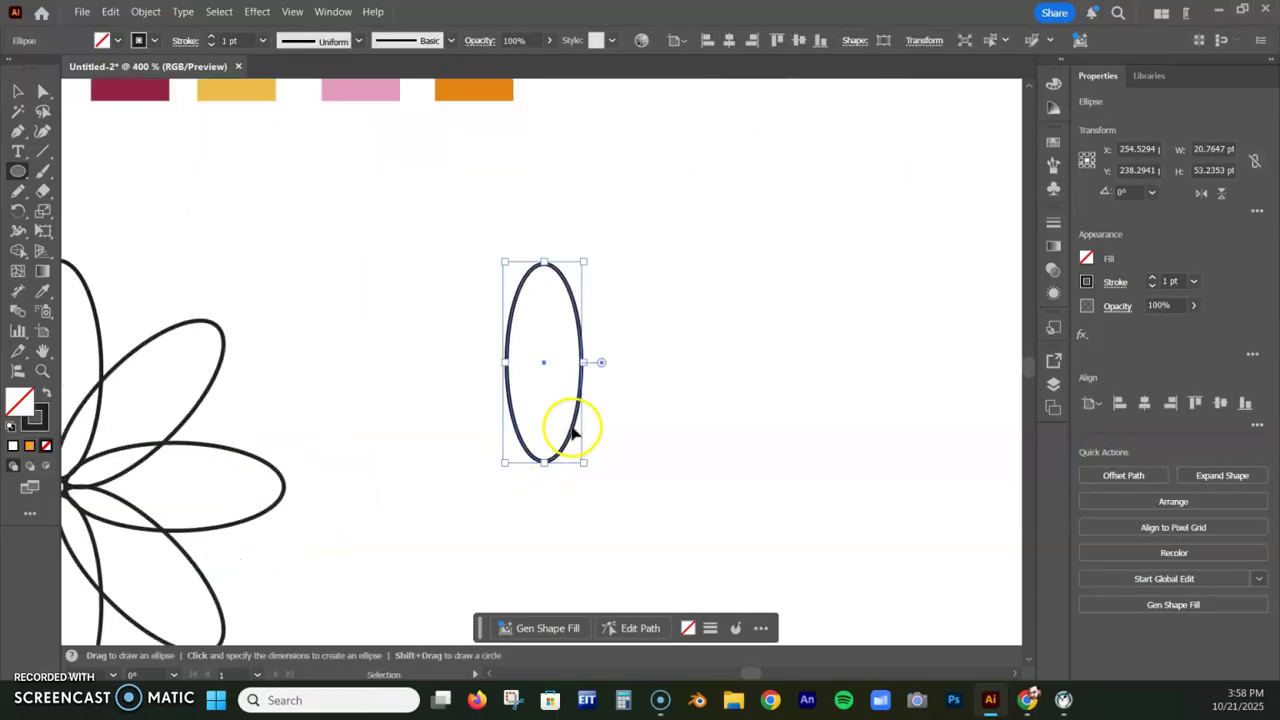
drag(651, 324, 605, 275)
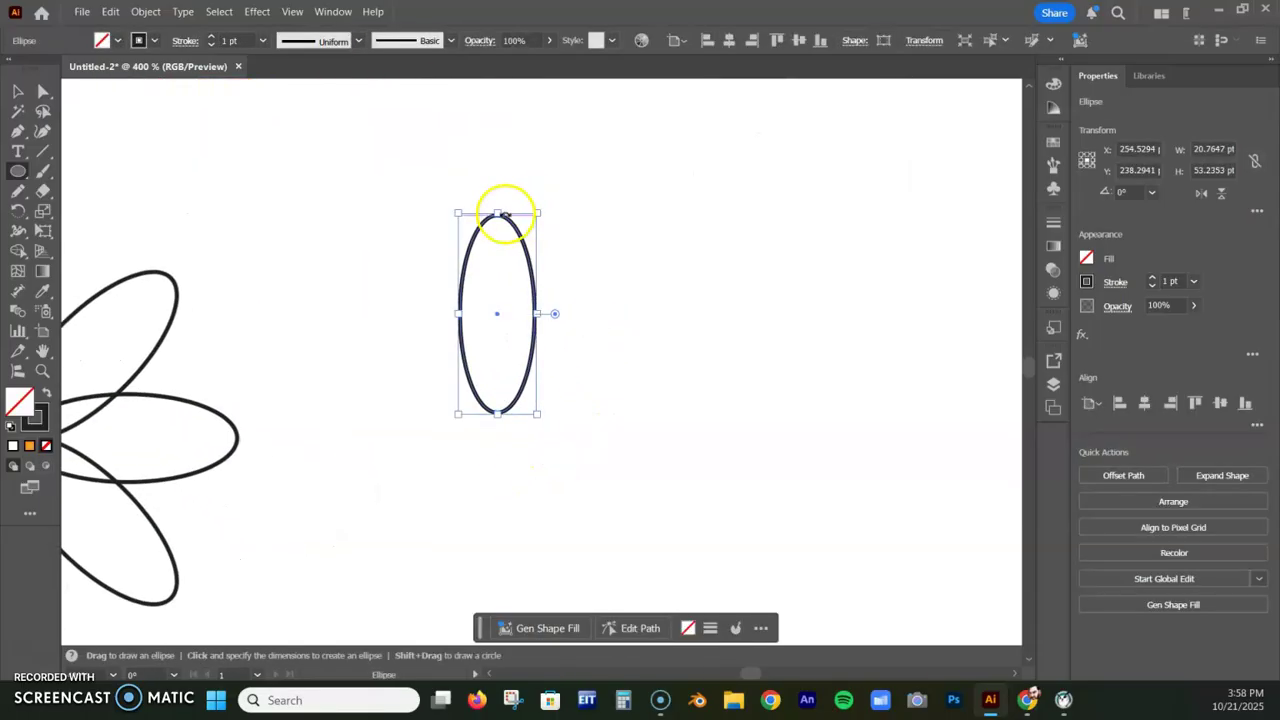
Step: Convert the new ellipse's top and bottom anchor points to corners, giving a pointed petal
click(43, 91)
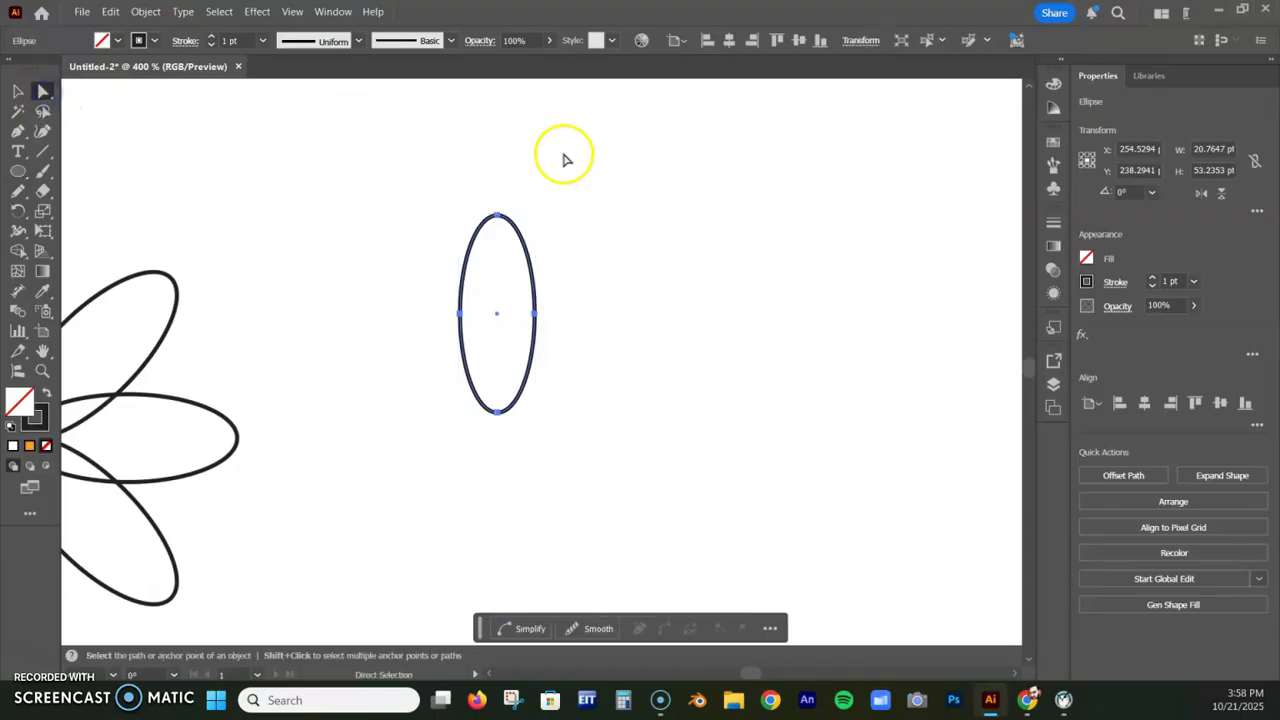
click(541, 168)
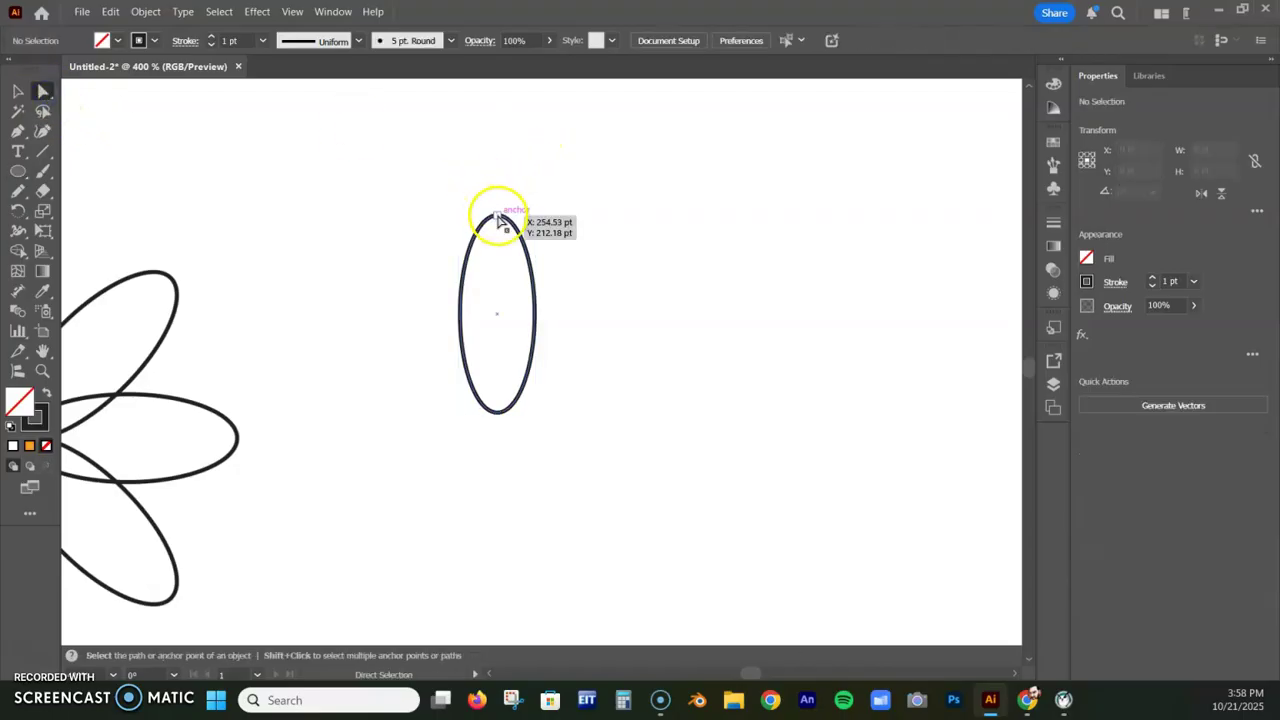
click(499, 216)
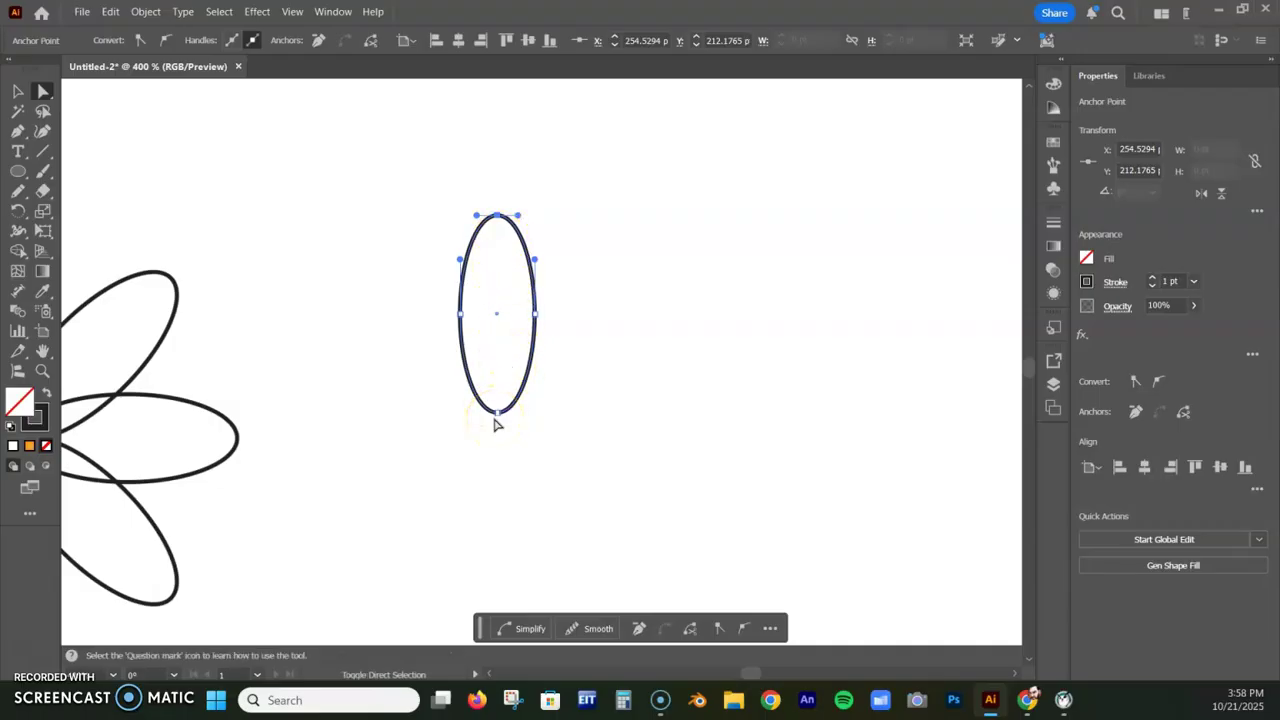
drag(503, 416, 494, 420)
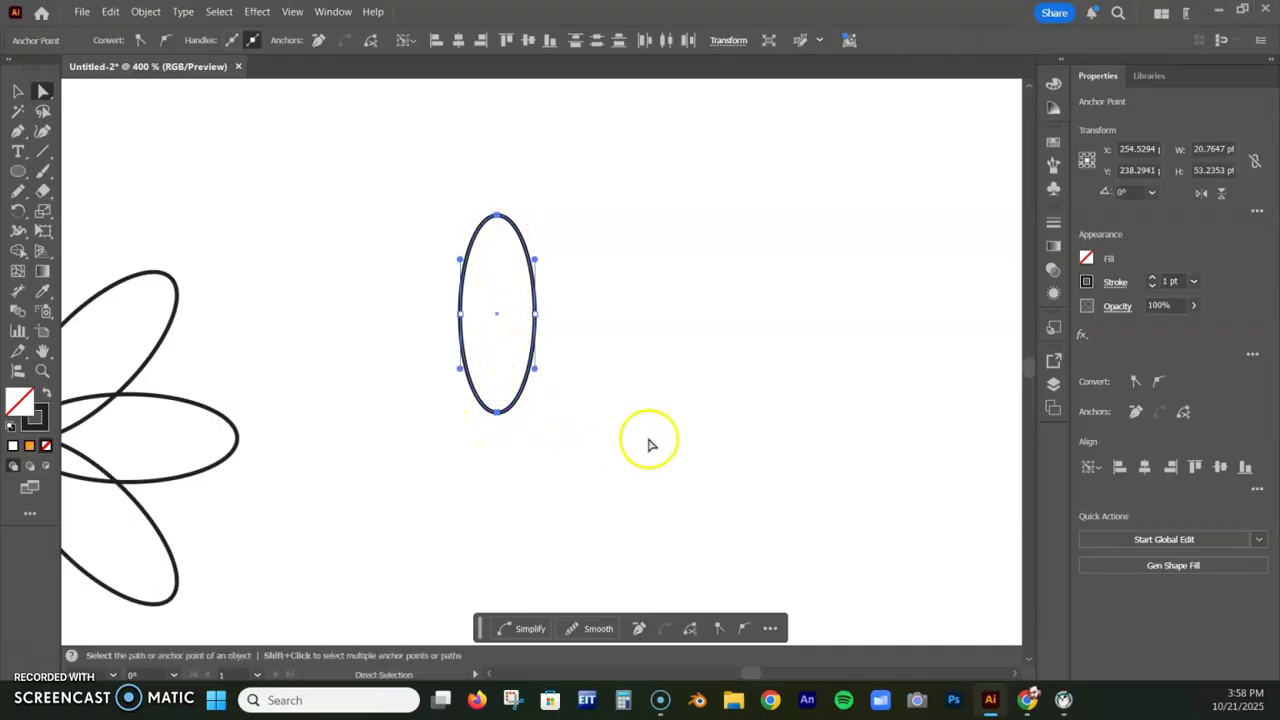
click(1133, 382)
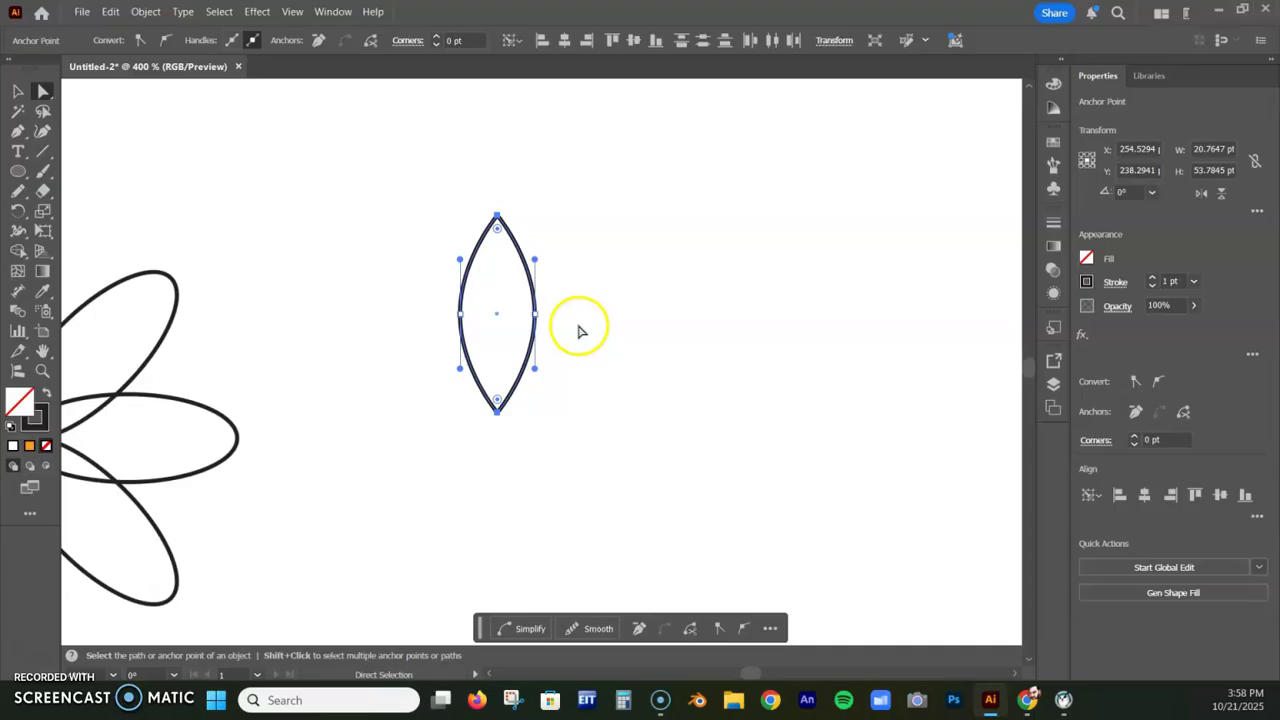
Step: Apply a radial repeat to the whole pointed petal
click(14, 89)
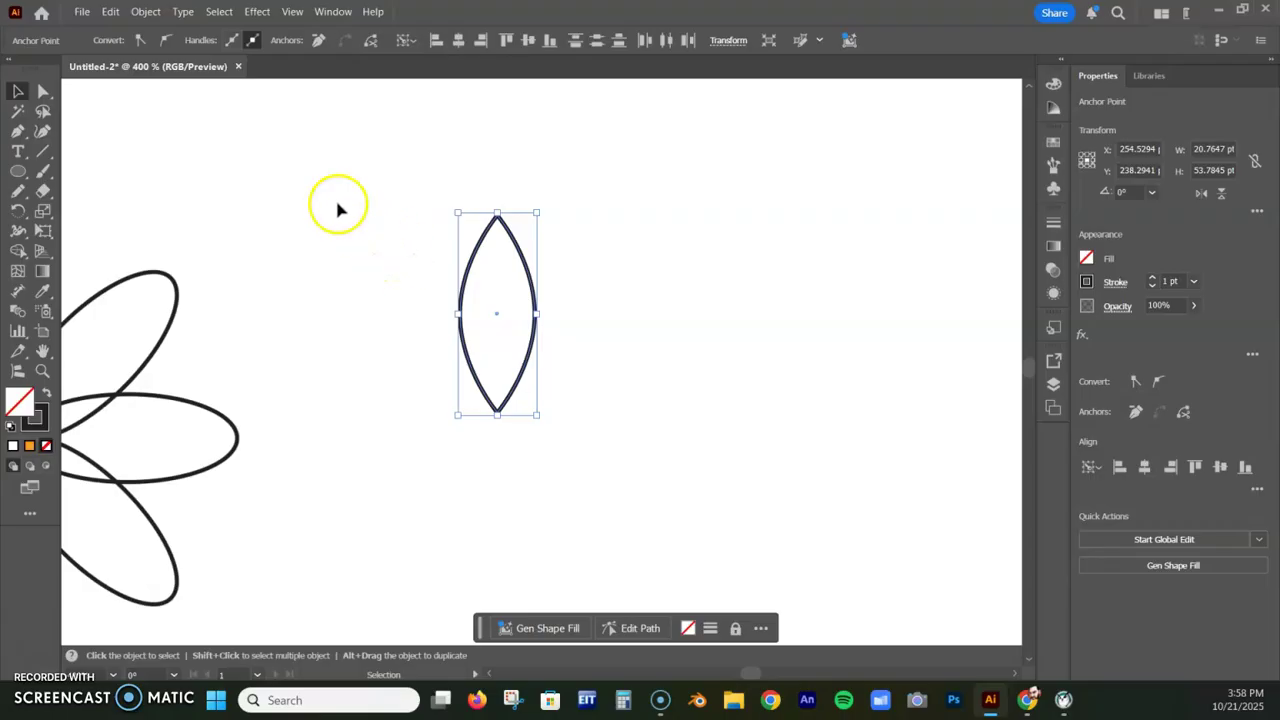
click(141, 12)
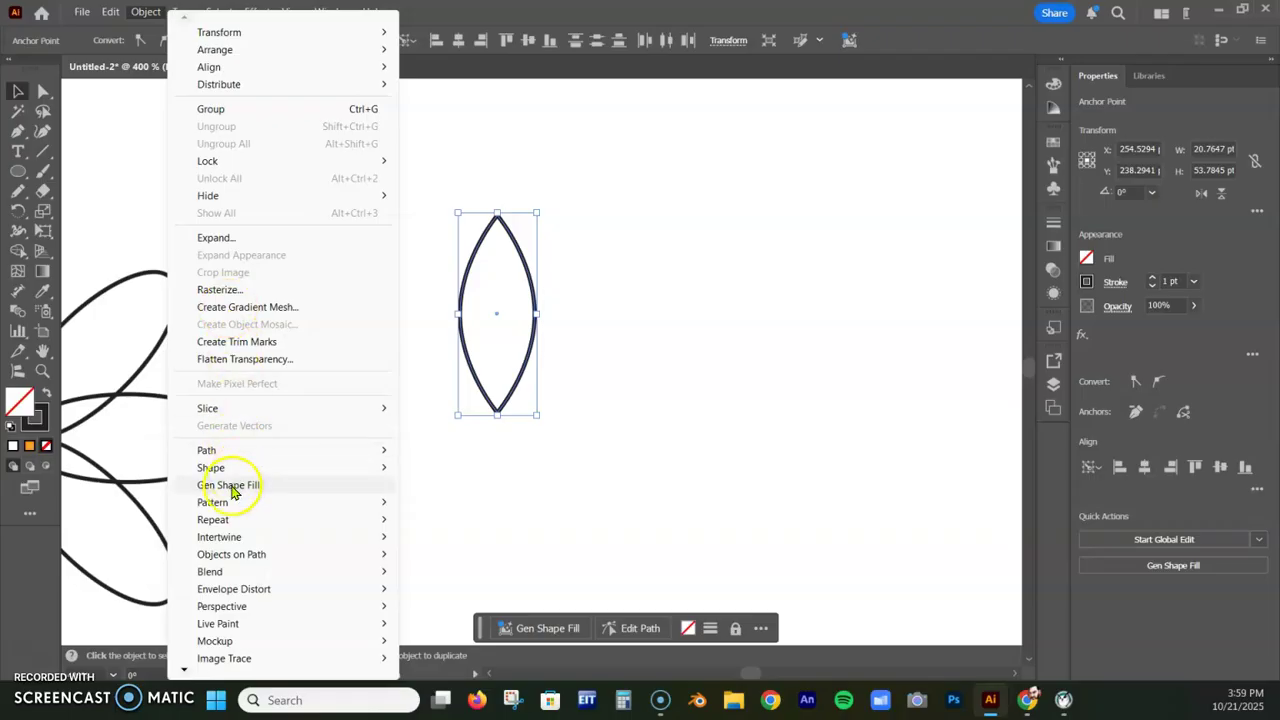
mouse_move(237, 523)
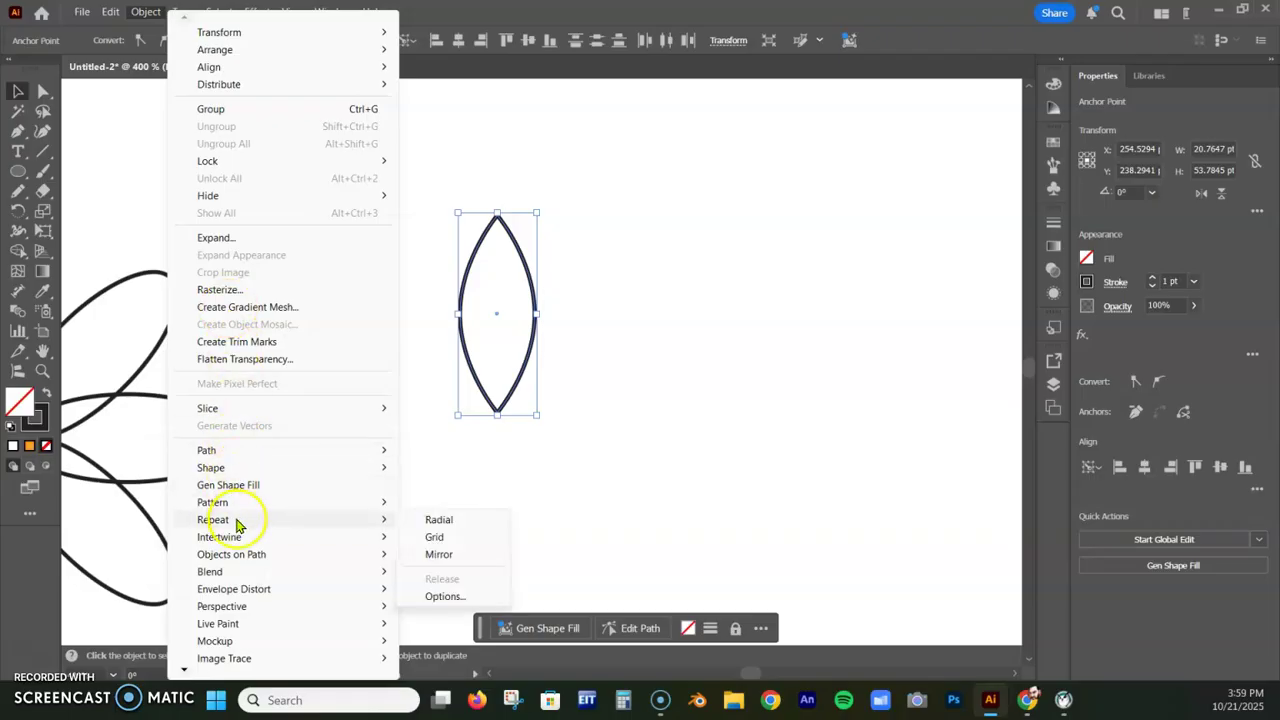
click(428, 520)
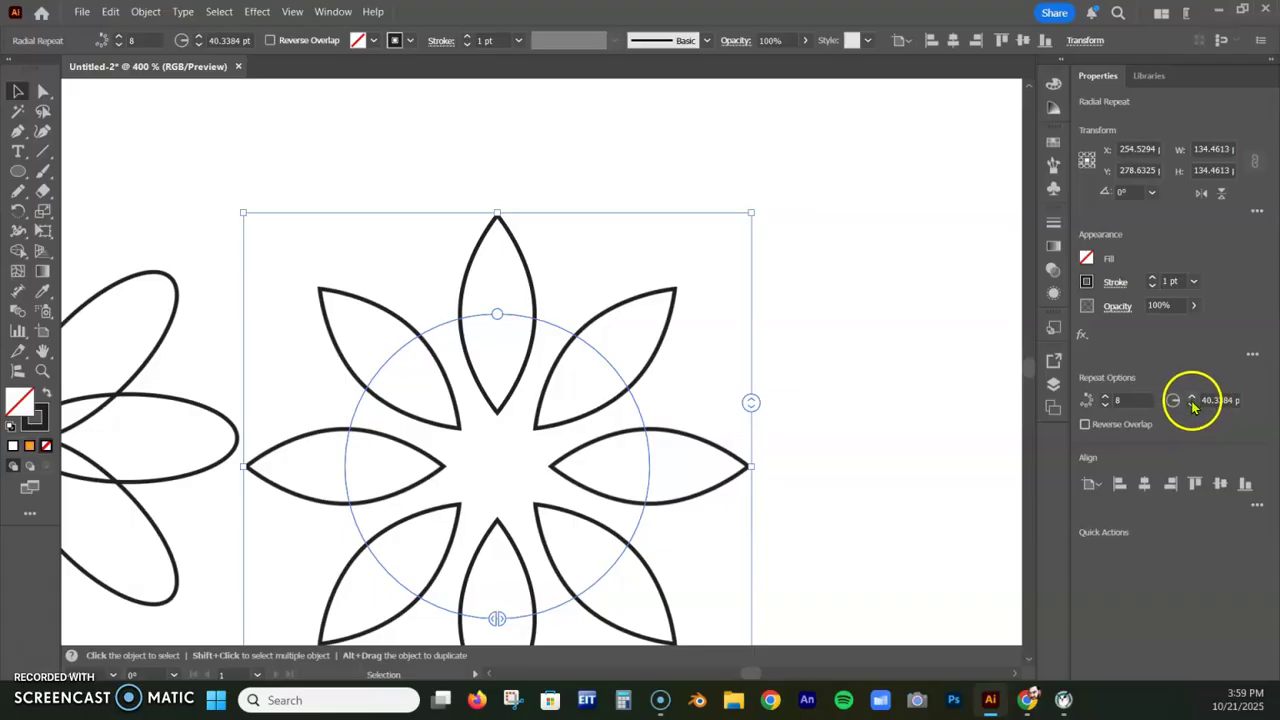
Step: Reduce the pointed flower's repeat radius to 25 pt so the petal tips meet at the centre
drag(1191, 408, 1191, 408)
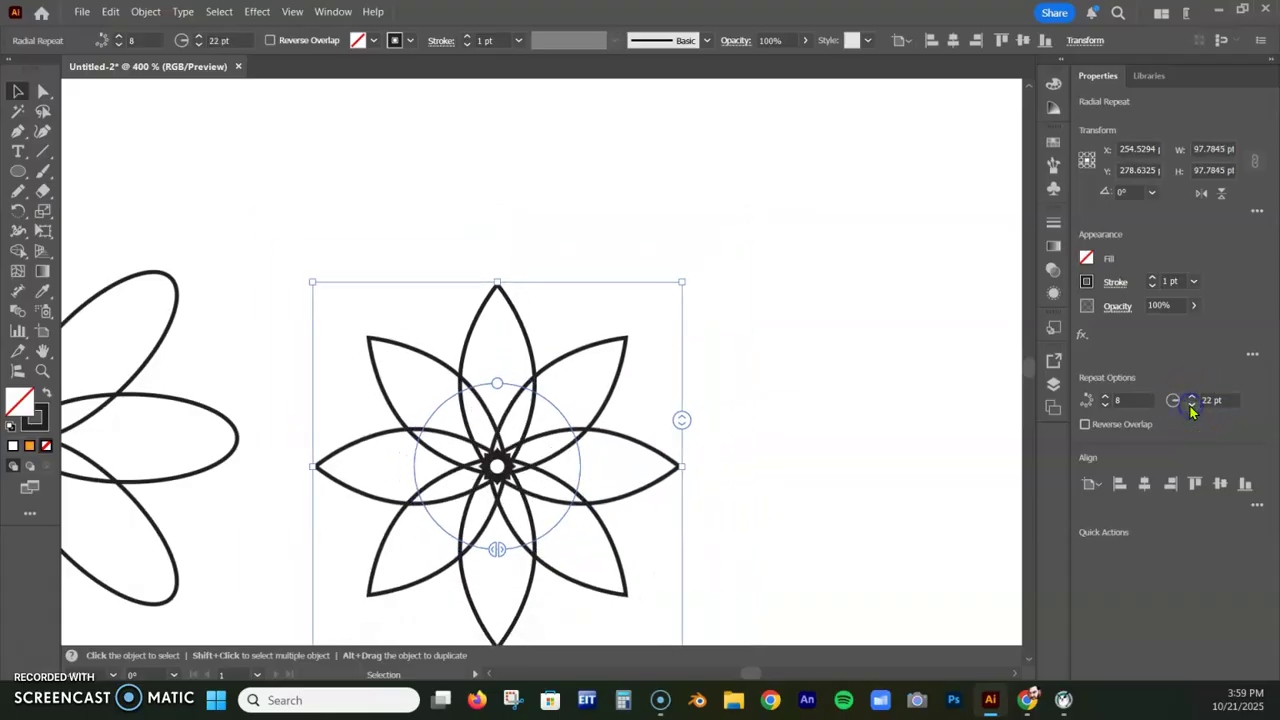
click(1191, 397)
click(1191, 397)
click(1191, 397)
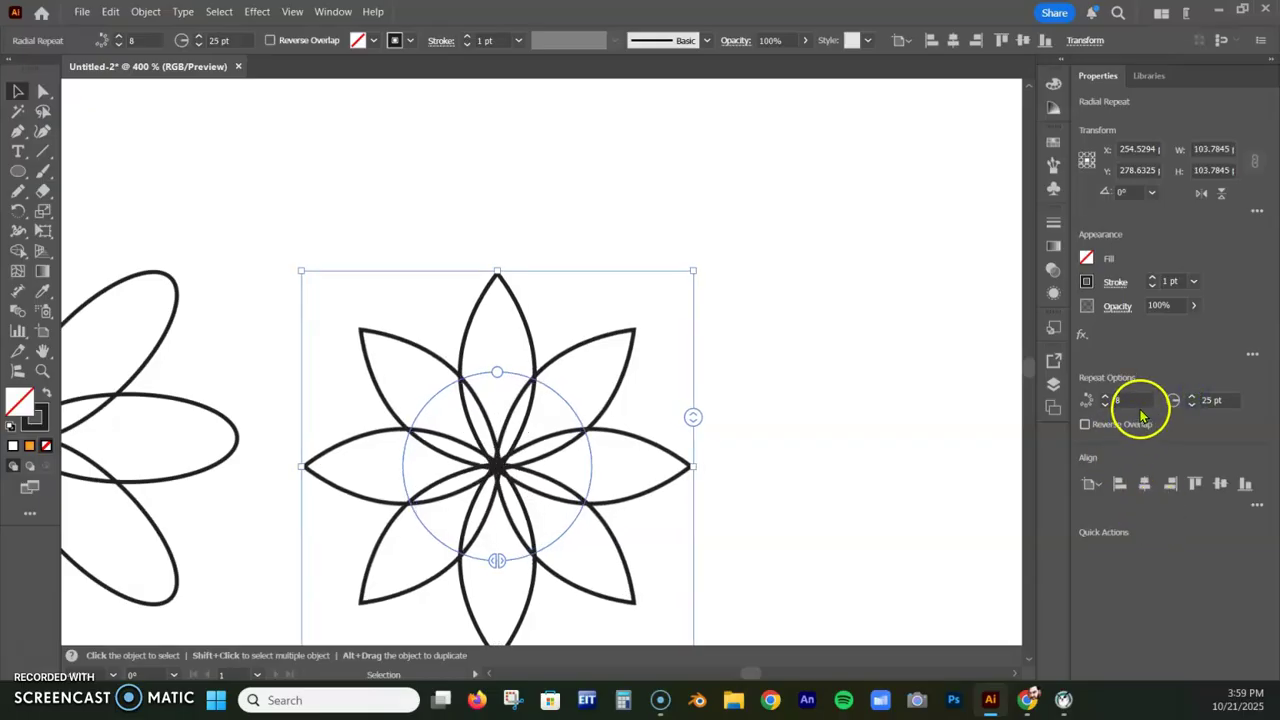
Step: Set the pointed flower to 10 instances and move it straight up to a Y of about 260 pt
click(1106, 397)
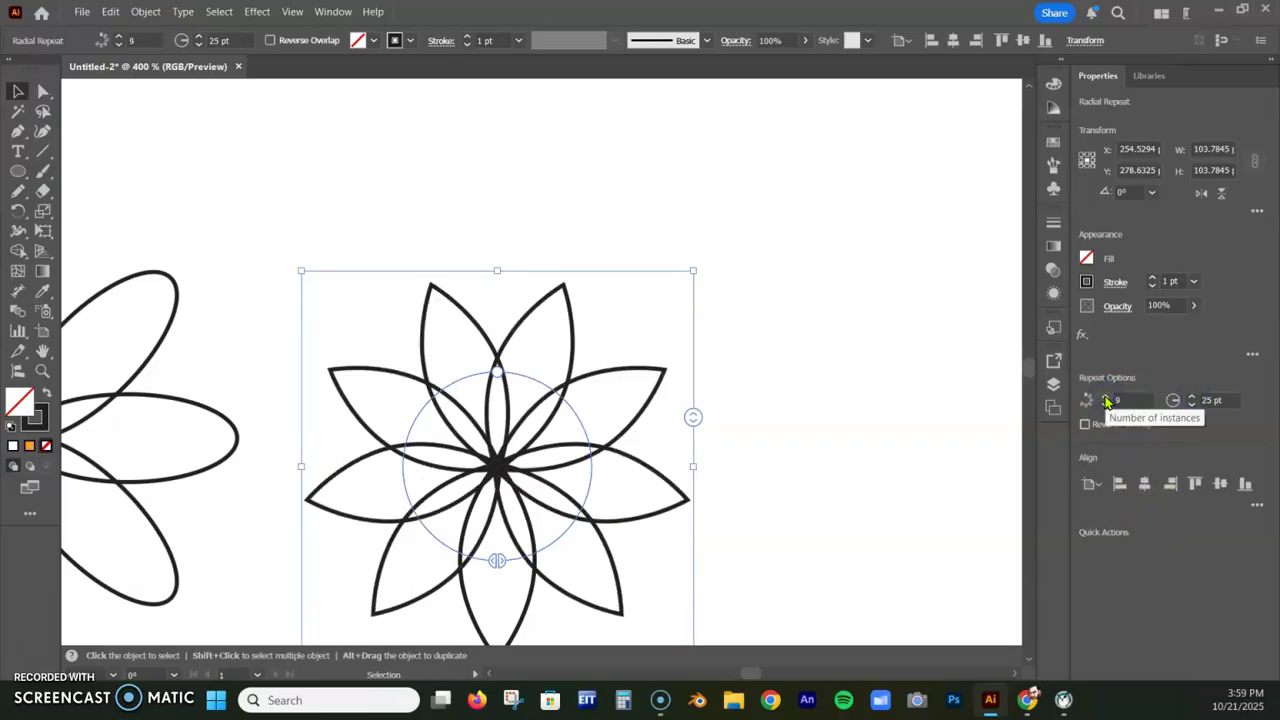
click(1107, 397)
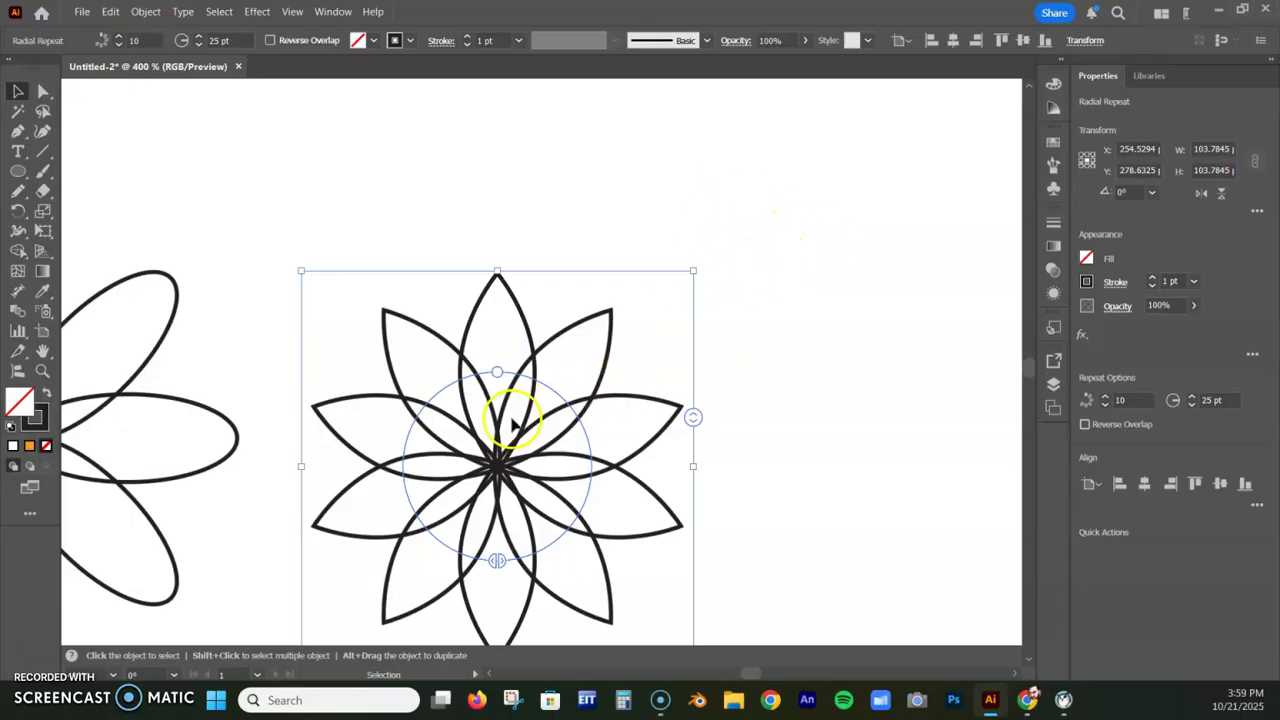
drag(538, 352, 538, 278)
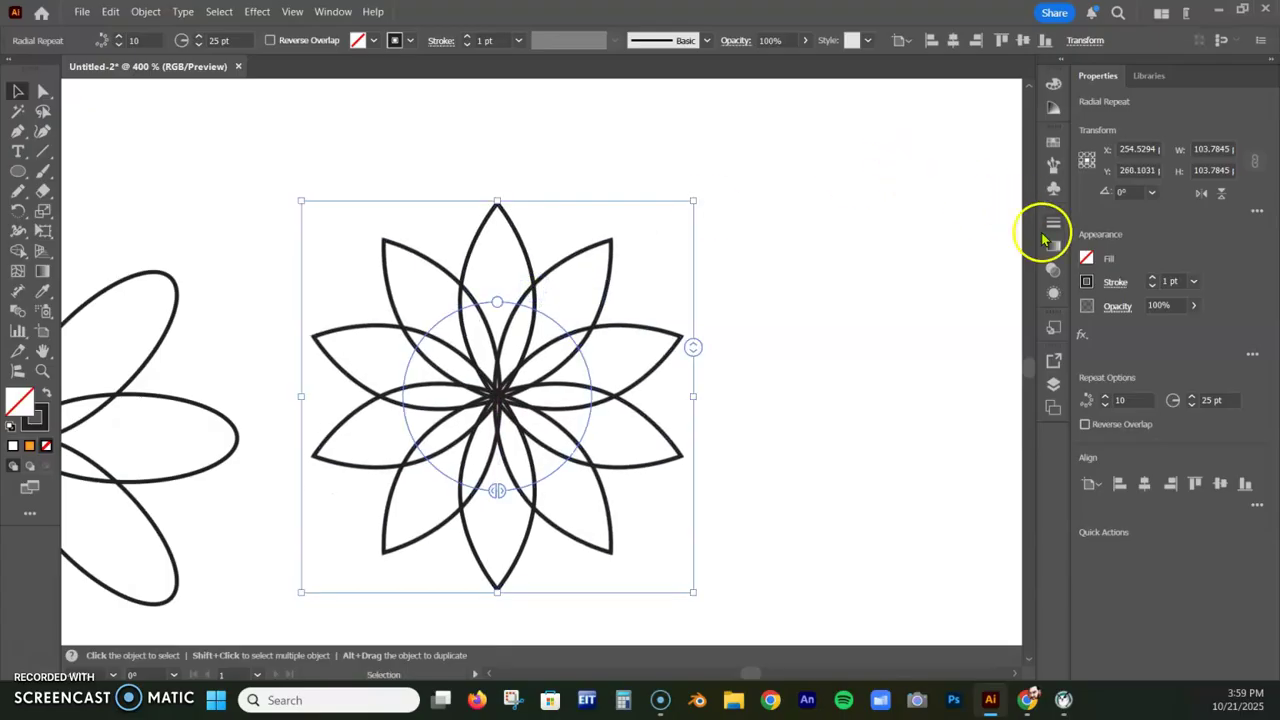
Step: Fill the pointed flower with the purple swatch
click(1087, 259)
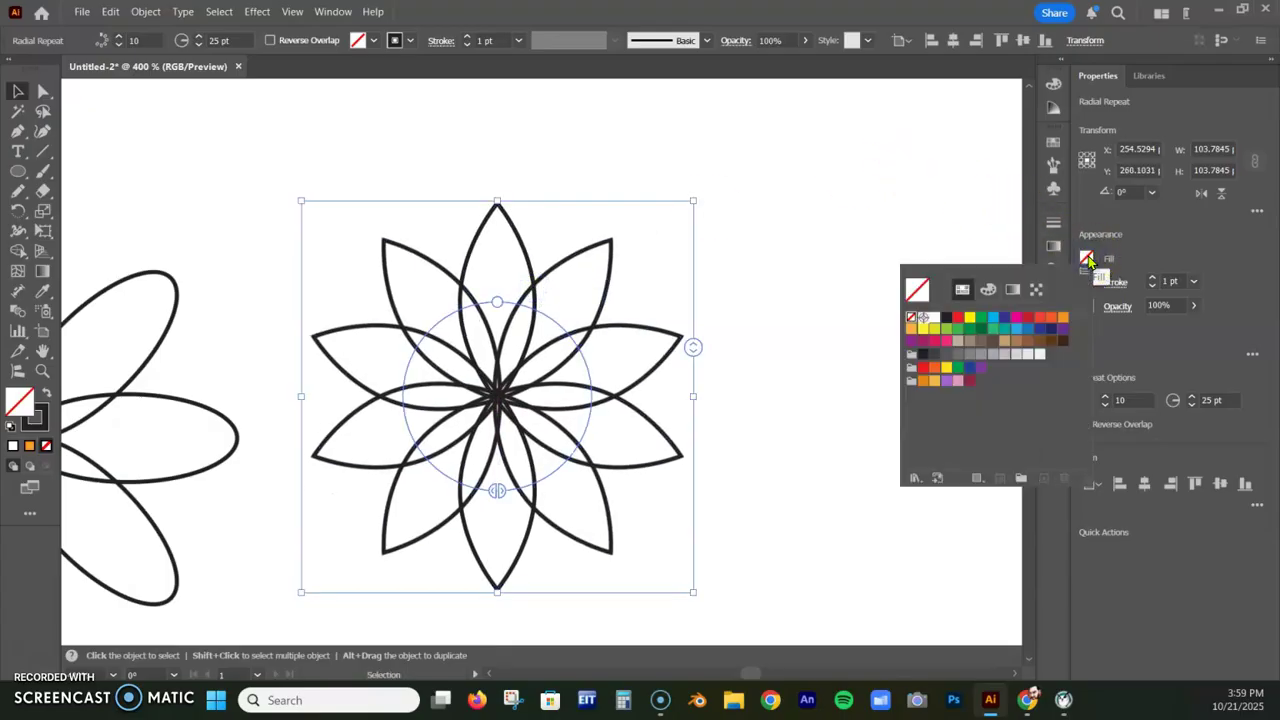
click(946, 382)
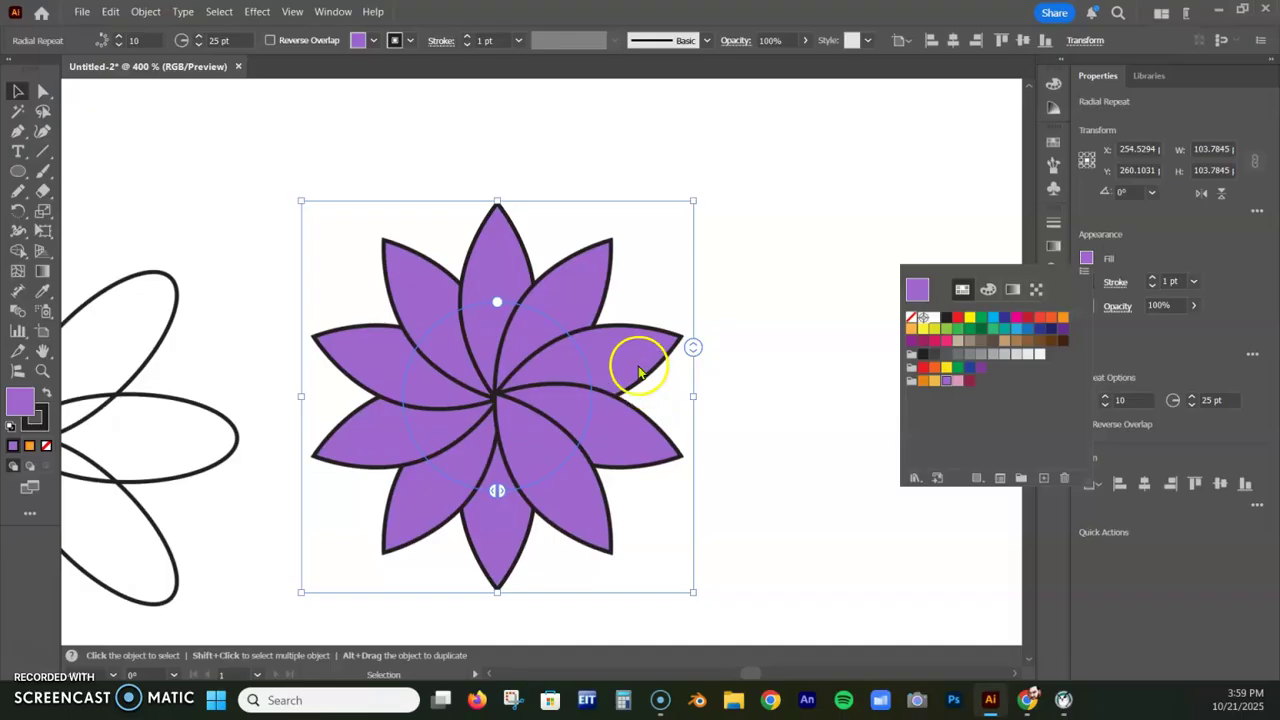
click(760, 296)
Step: Duplicate the purple flower, scale the copy down to about 79 pt wide, and centre it on the original
click(605, 331)
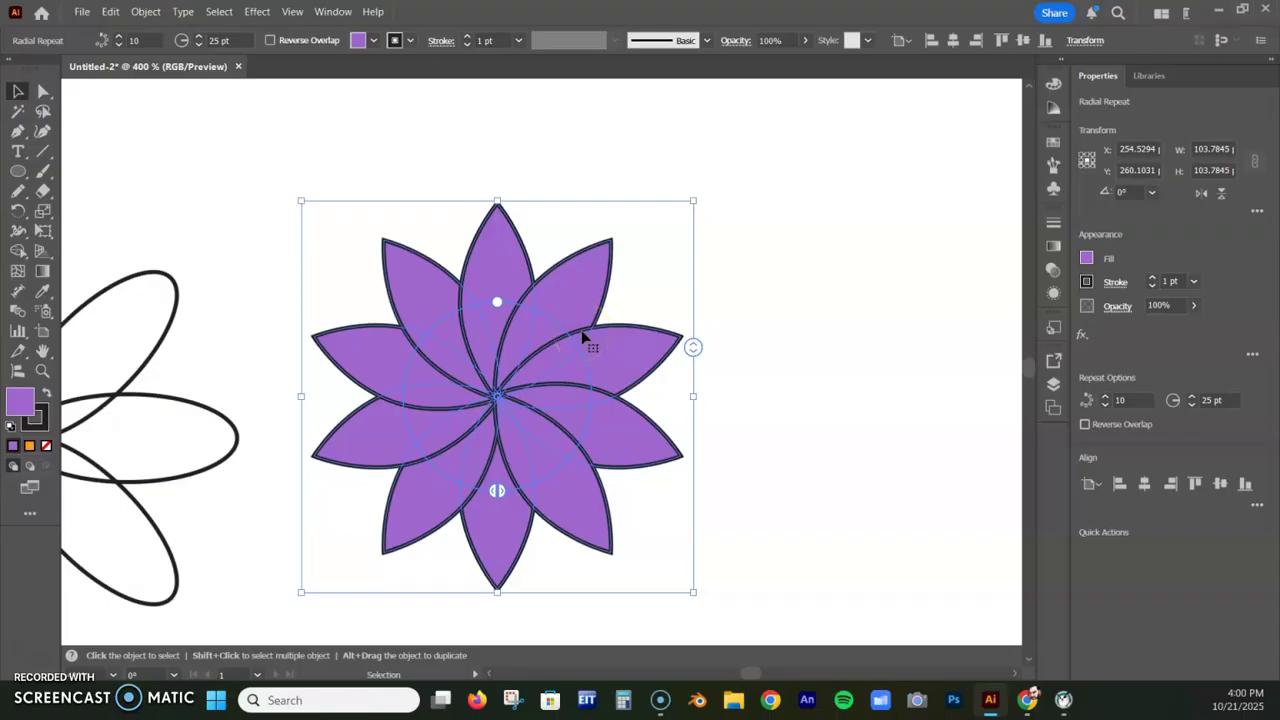
key(a)
key(ctrl+v)
key(v)
click(657, 271)
drag(740, 167, 645, 258)
drag(521, 377, 491, 390)
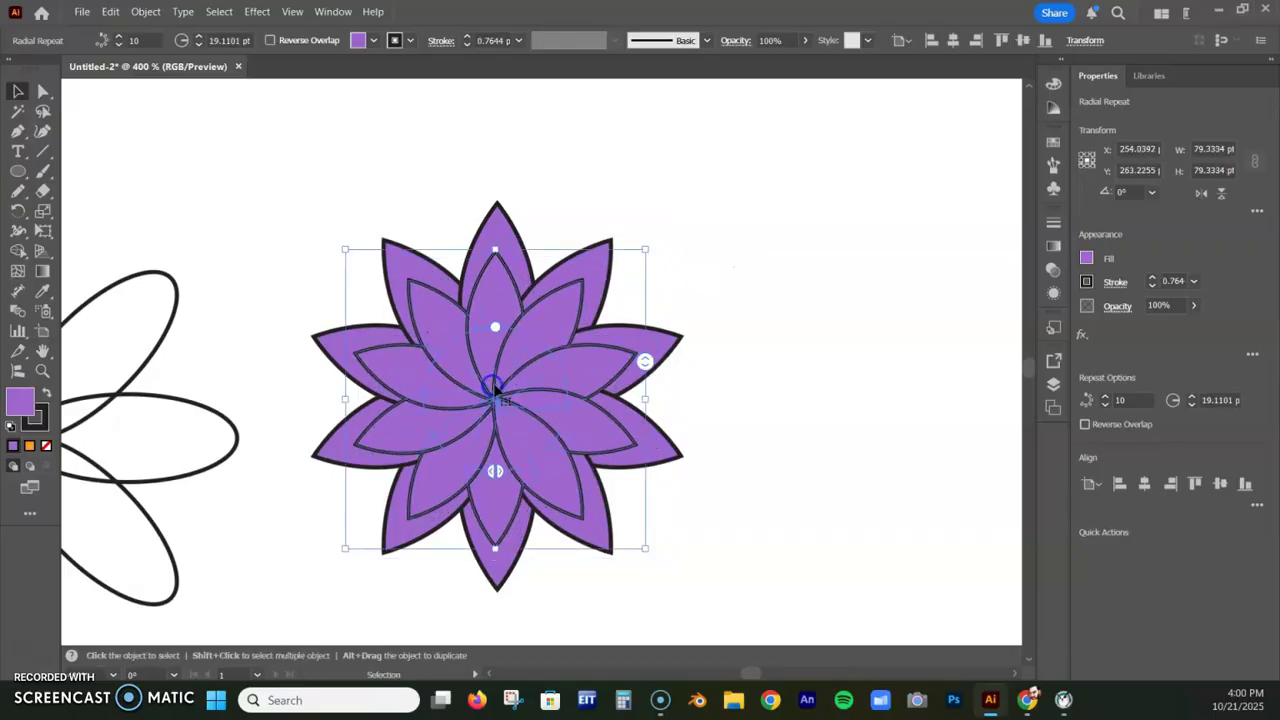
Step: Fill the smaller inner flower with the pink swatch R=226 G=154 B=187 and deselect it
click(1086, 260)
click(956, 381)
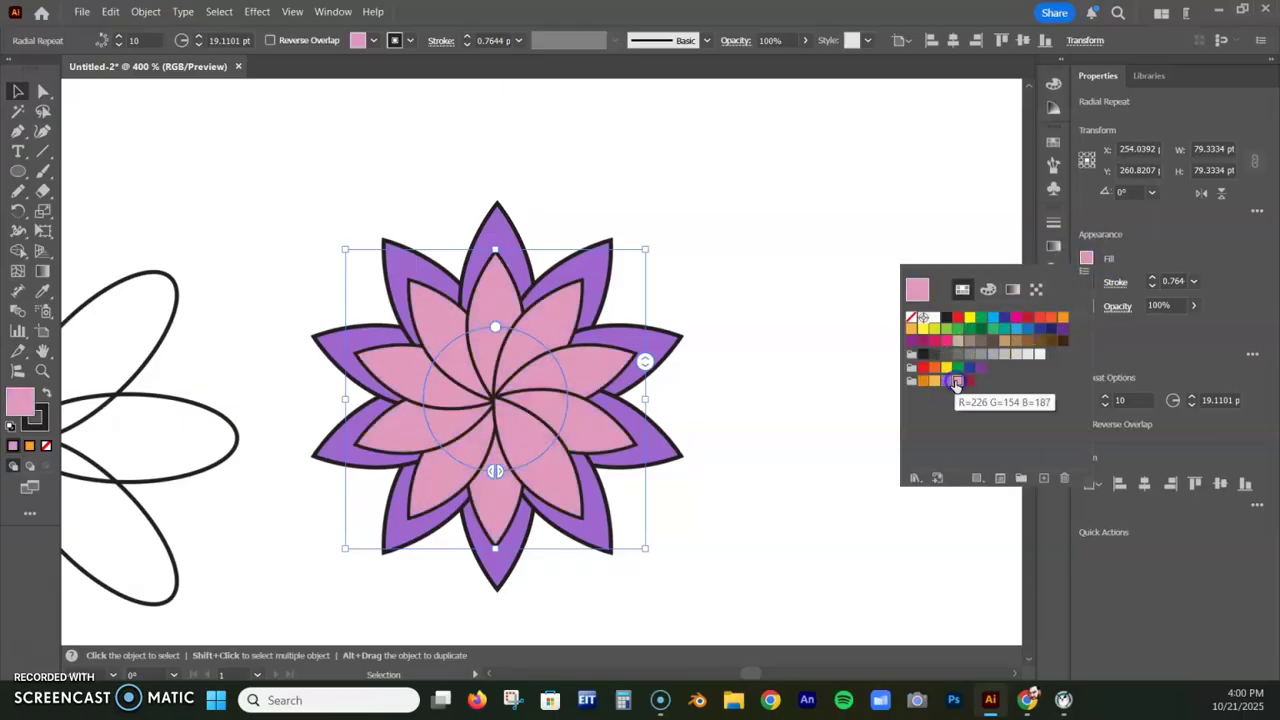
click(695, 291)
click(695, 291)
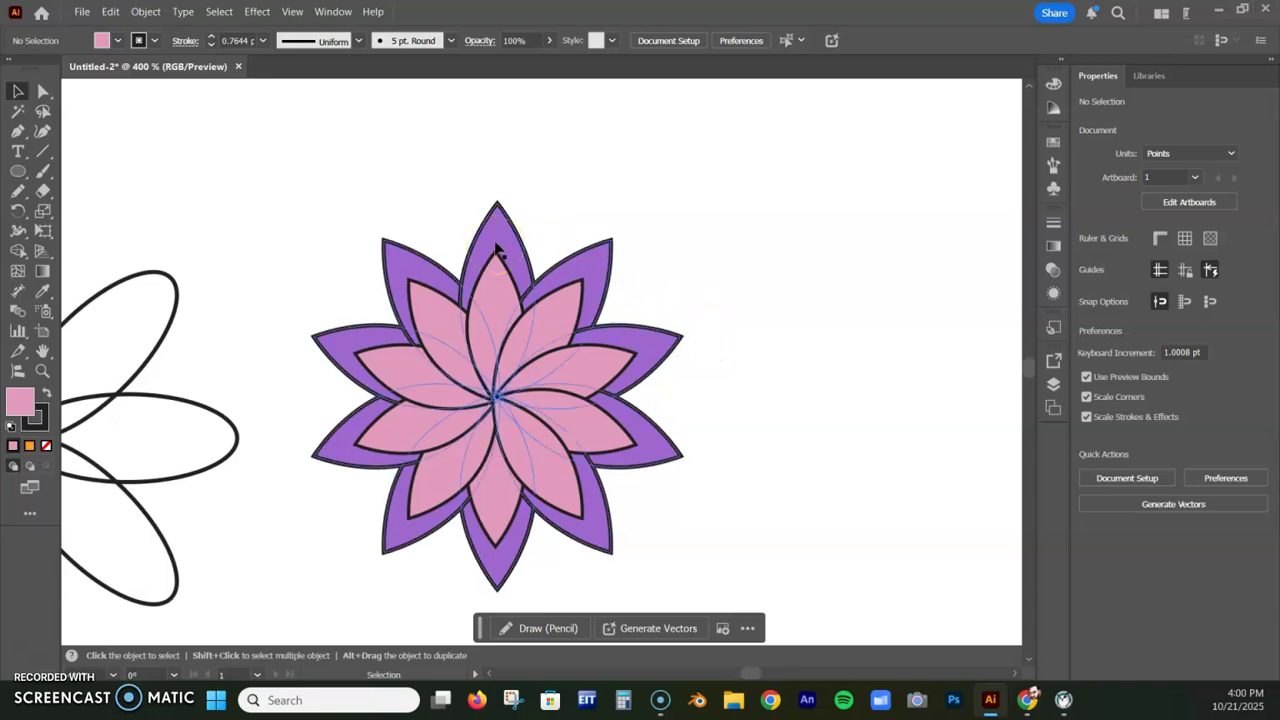
Step: Isolate the purple flower's radial repeat, copy its single source petal, and exit isolation mode
click(489, 278)
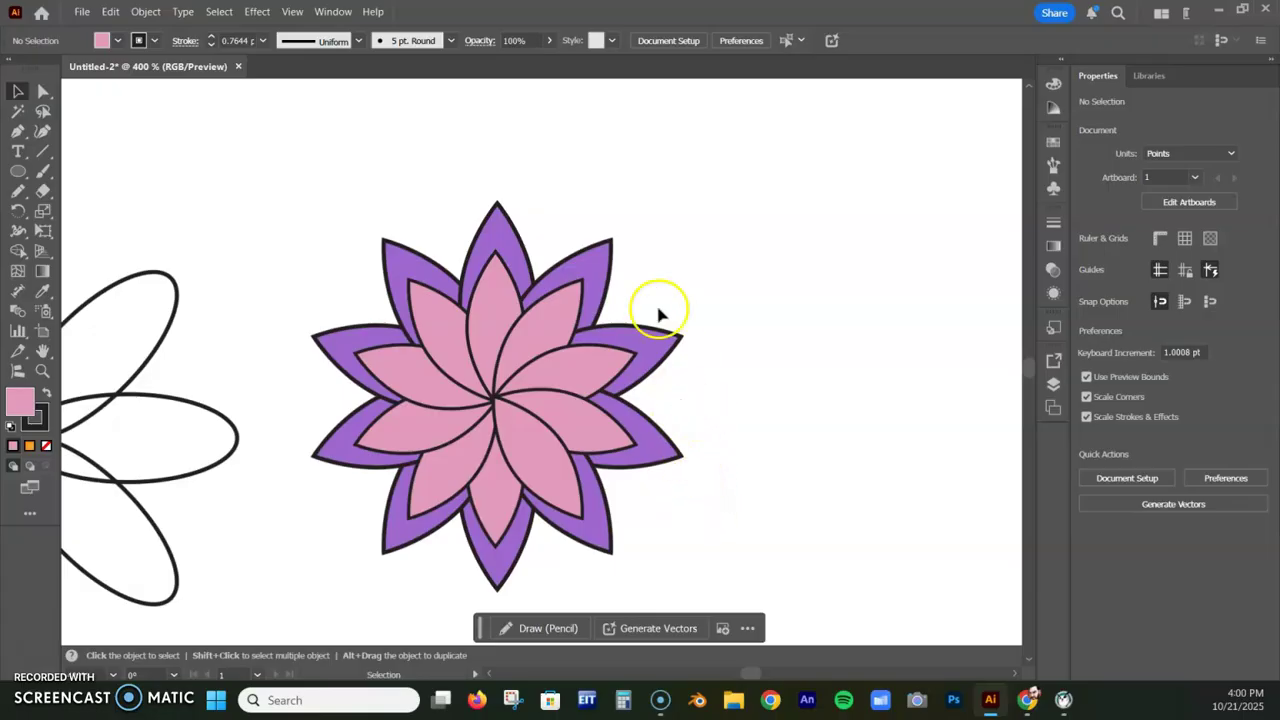
click(512, 236)
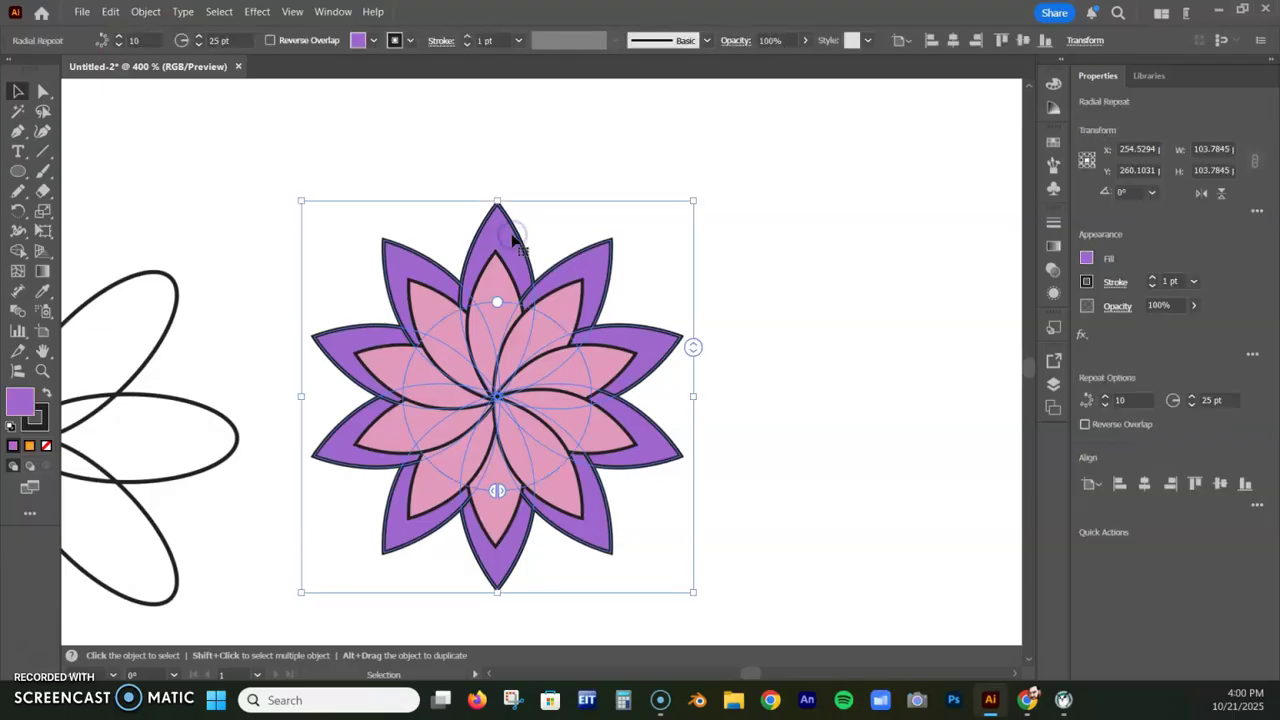
double_click(512, 236)
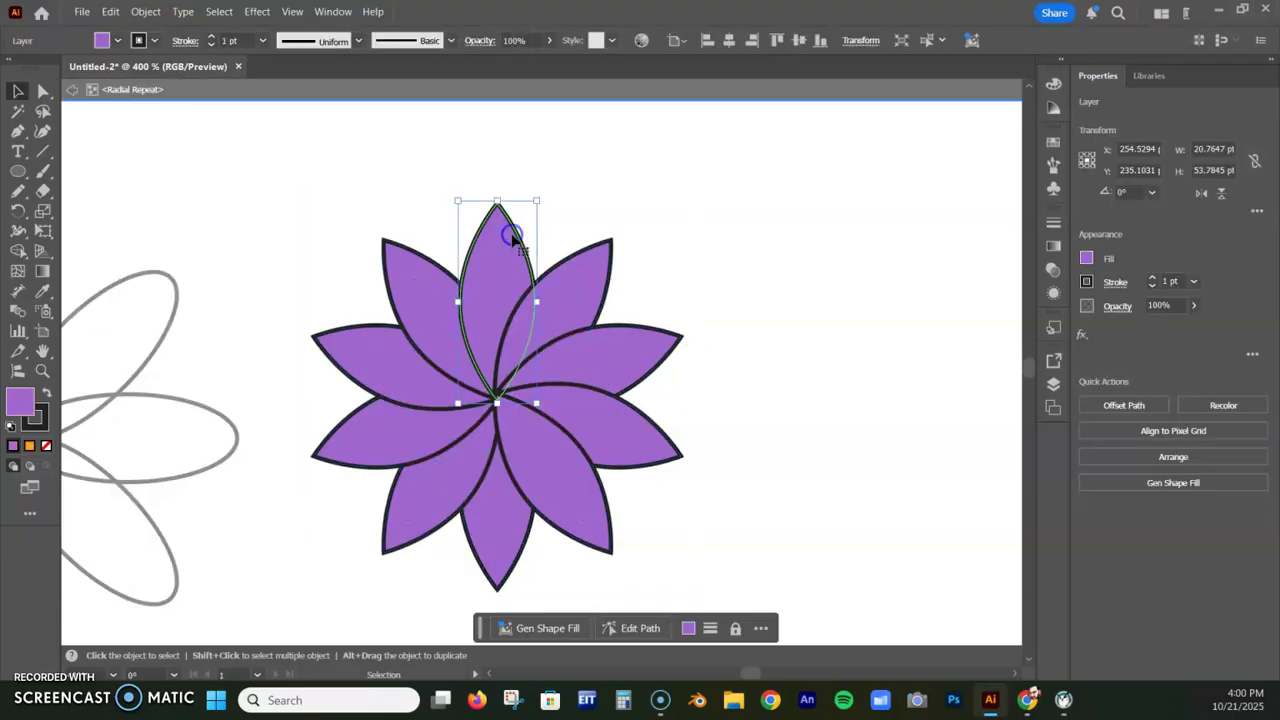
key(a)
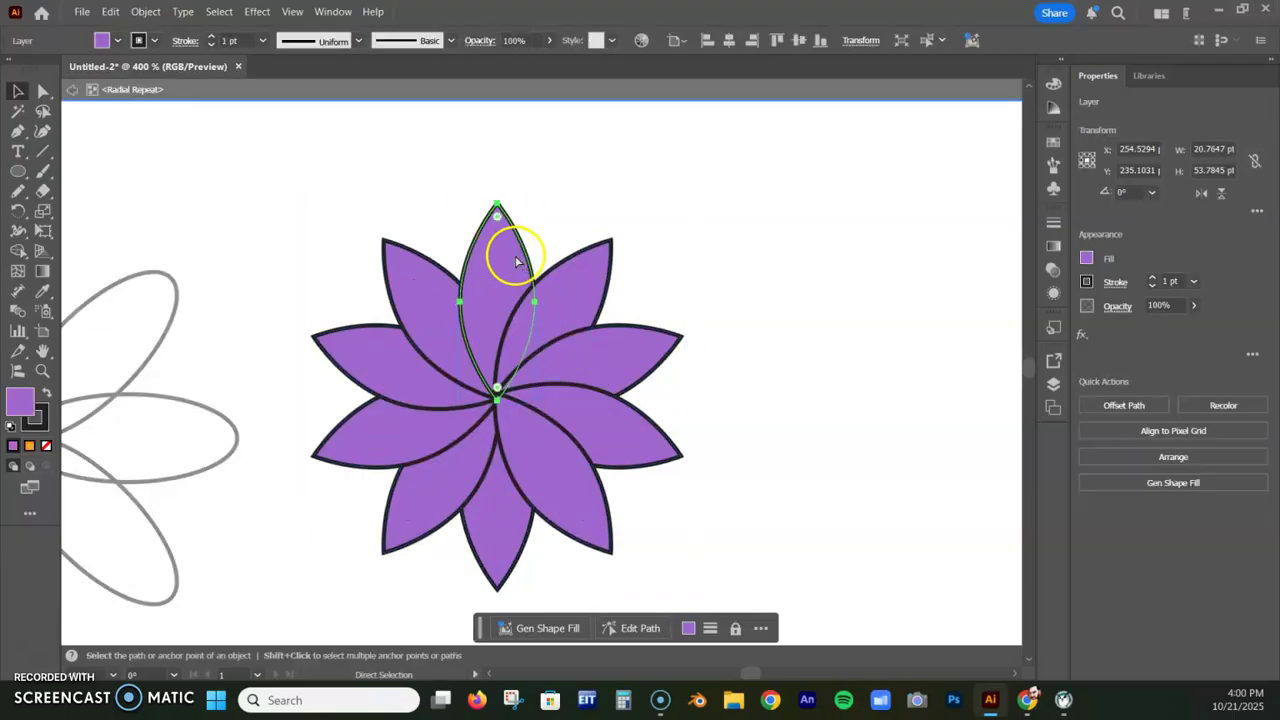
key(v)
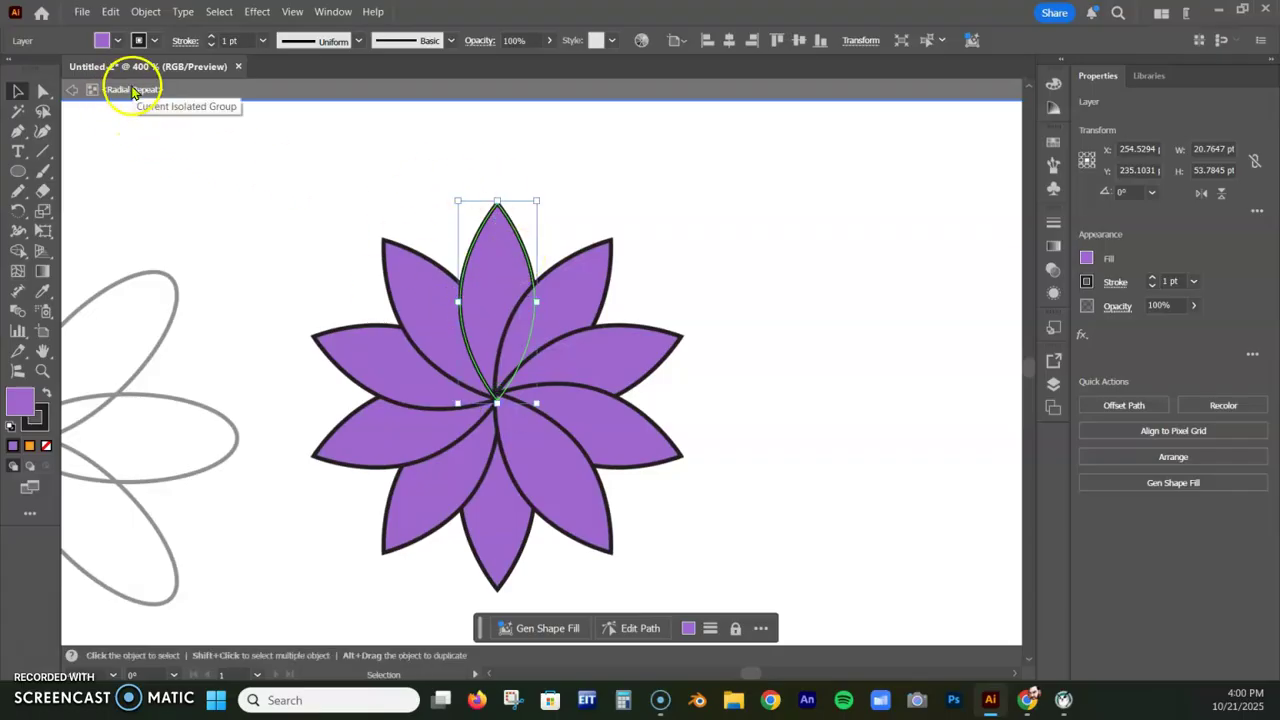
click(72, 91)
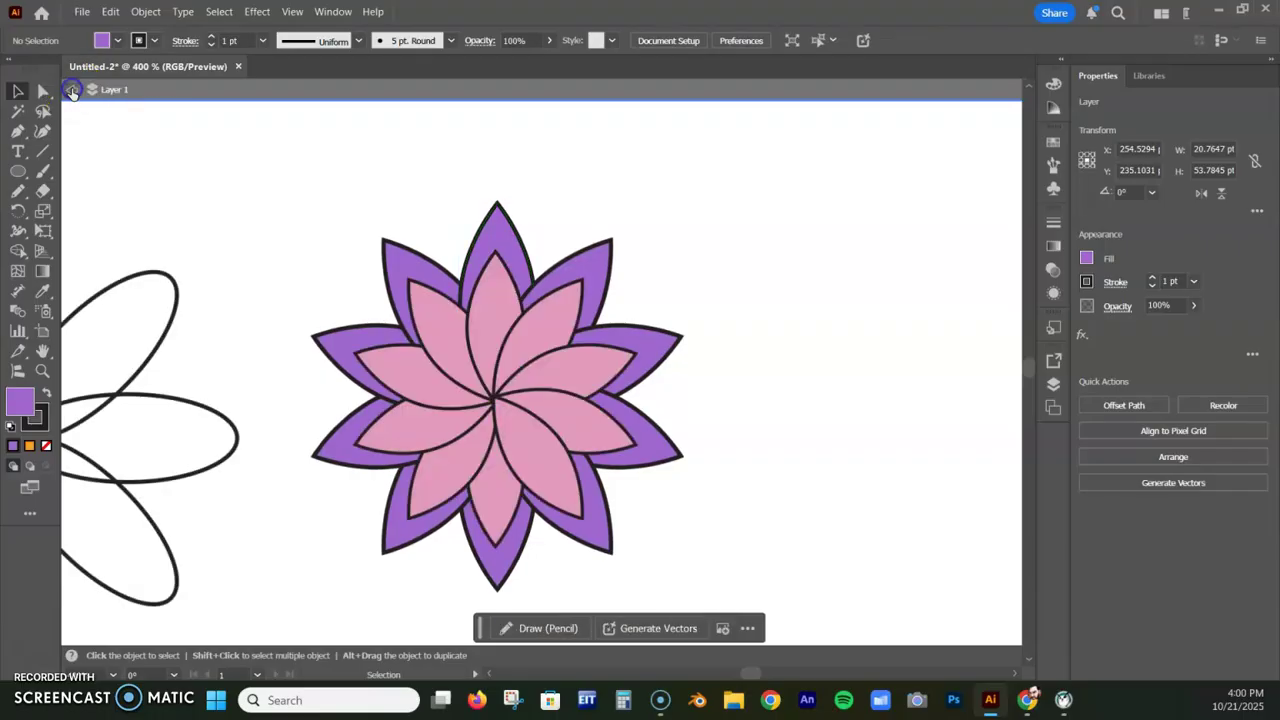
click(72, 91)
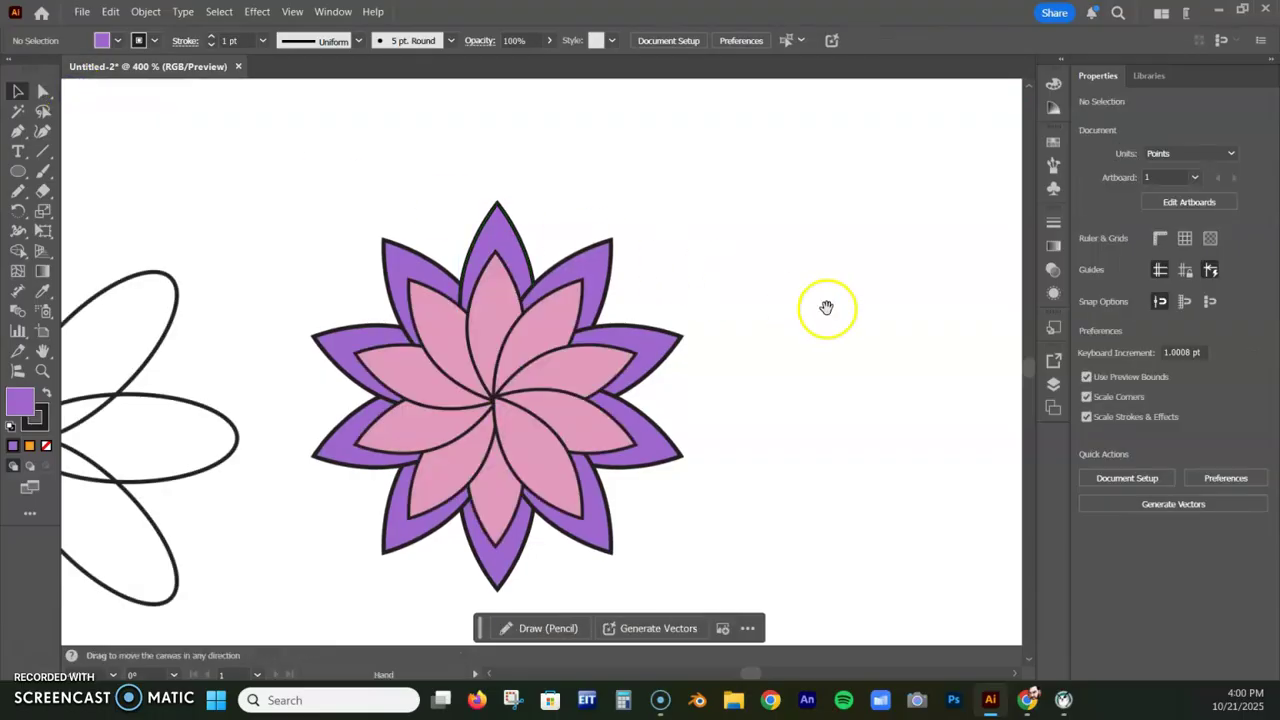
Step: Paste the petal into the empty area beside the two-layer flower and reshape it to about 26 × 45 pt
drag(826, 303, 520, 297)
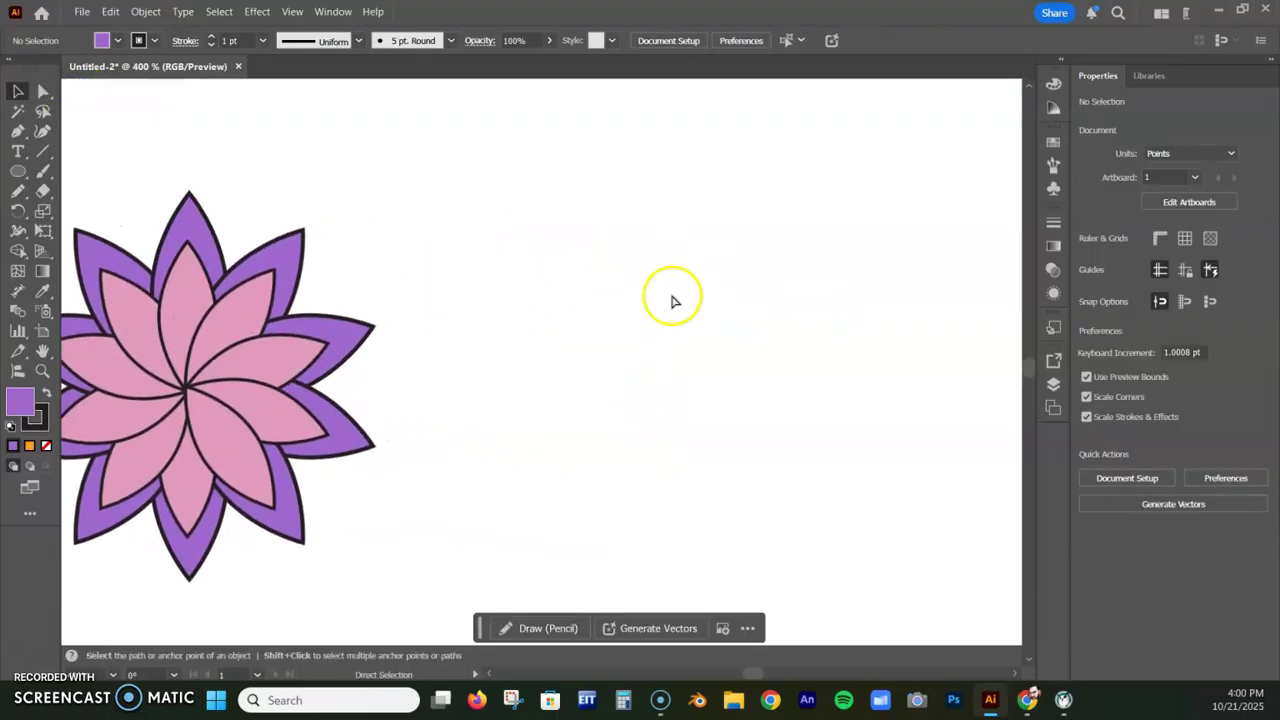
key(ctrl+v)
drag(545, 376, 683, 290)
drag(678, 187, 678, 217)
drag(721, 301, 741, 301)
drag(698, 339, 698, 306)
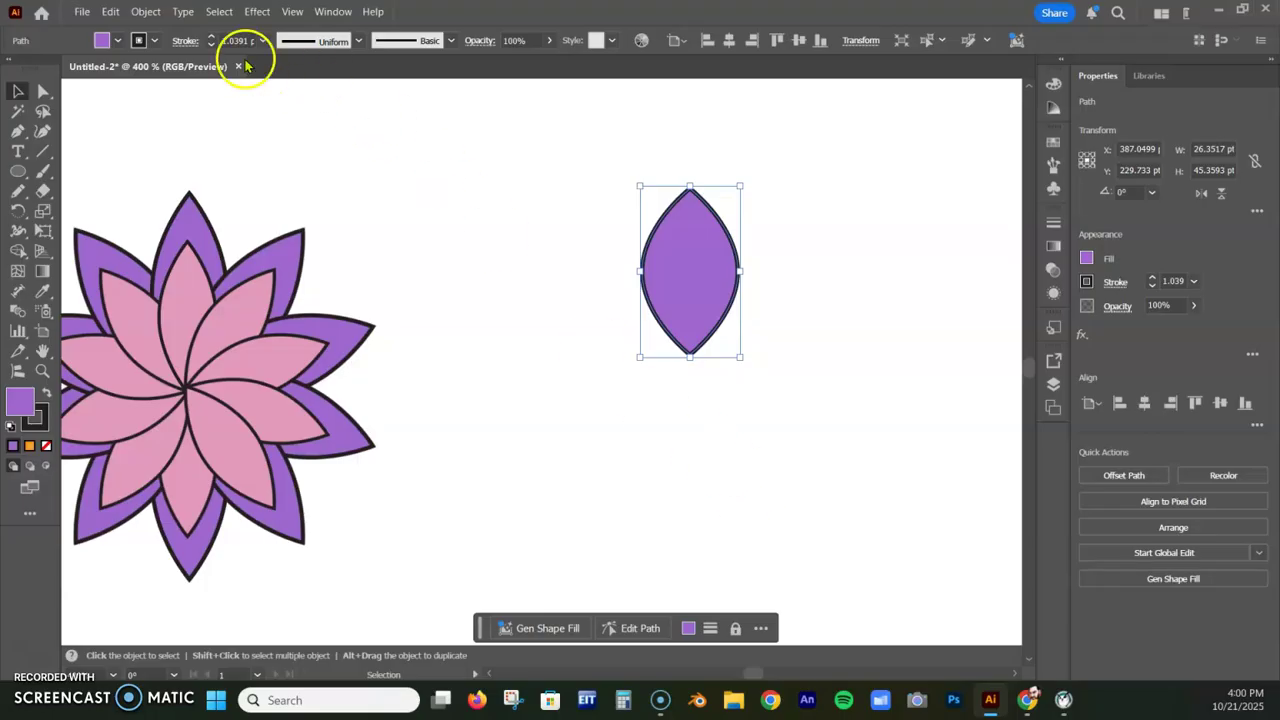
Step: Apply a radial repeat to the wide purple petal and set it to 9 instances
click(145, 11)
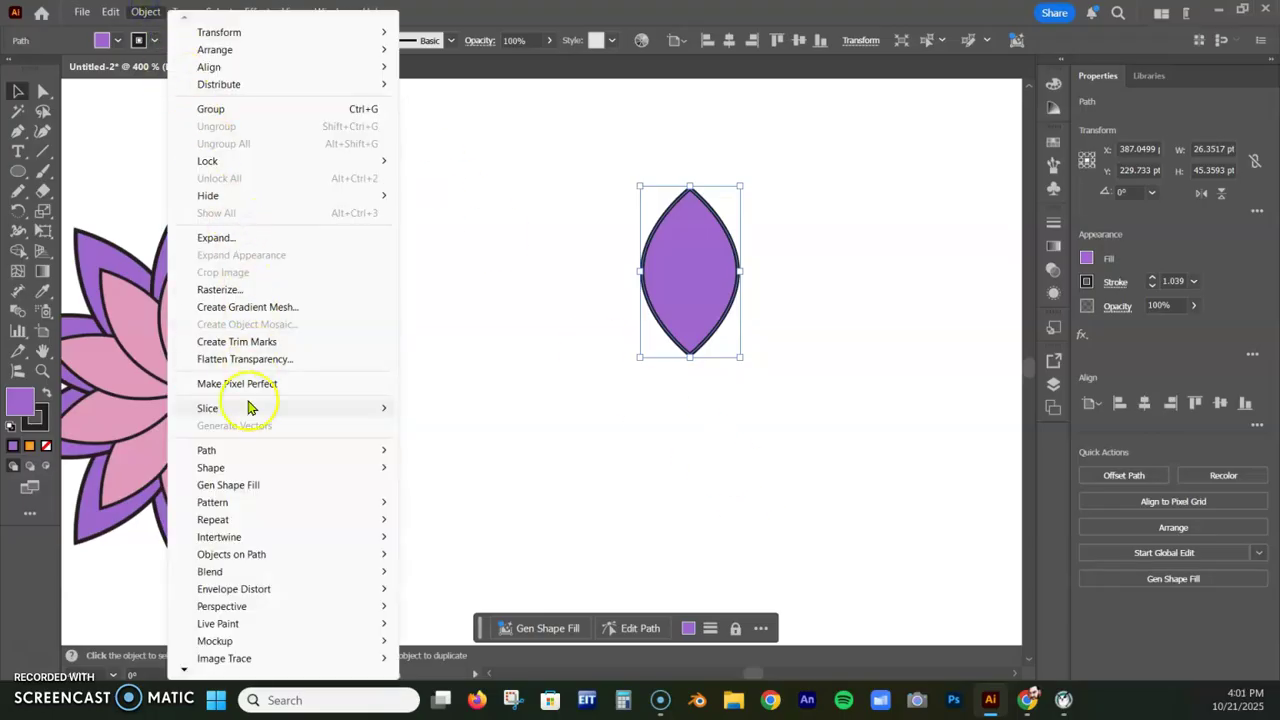
mouse_move(220, 520)
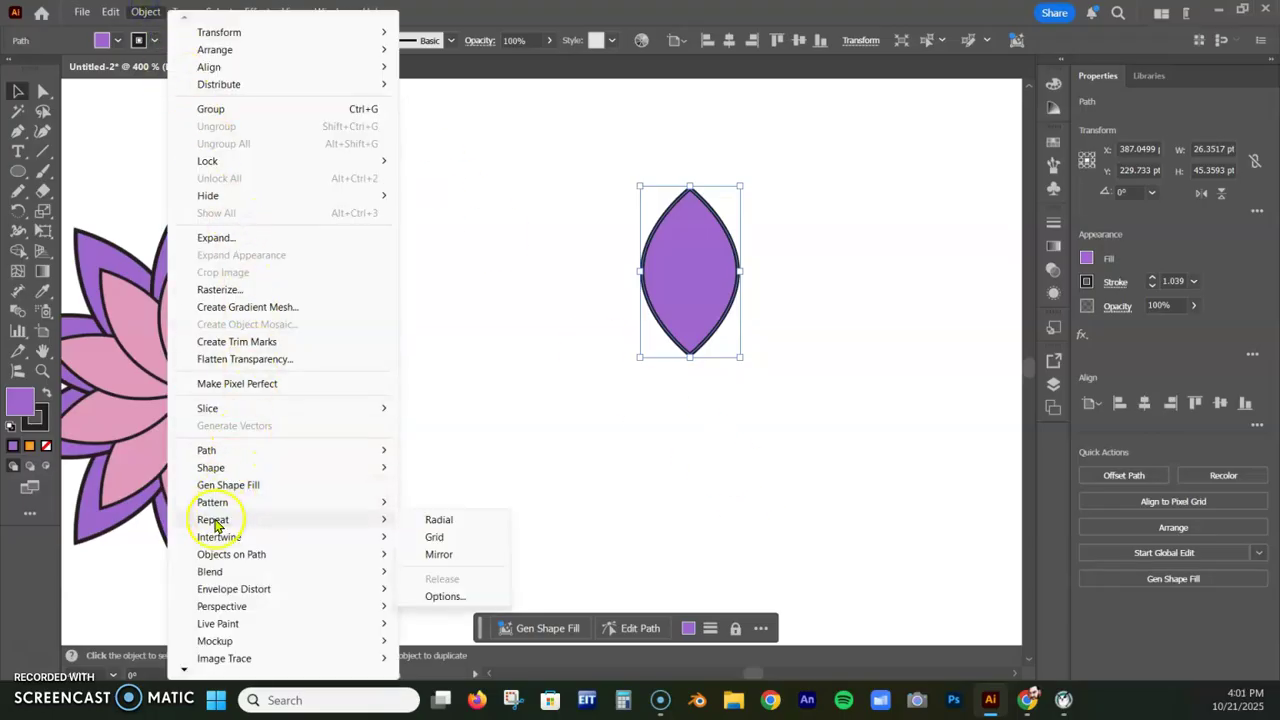
click(440, 522)
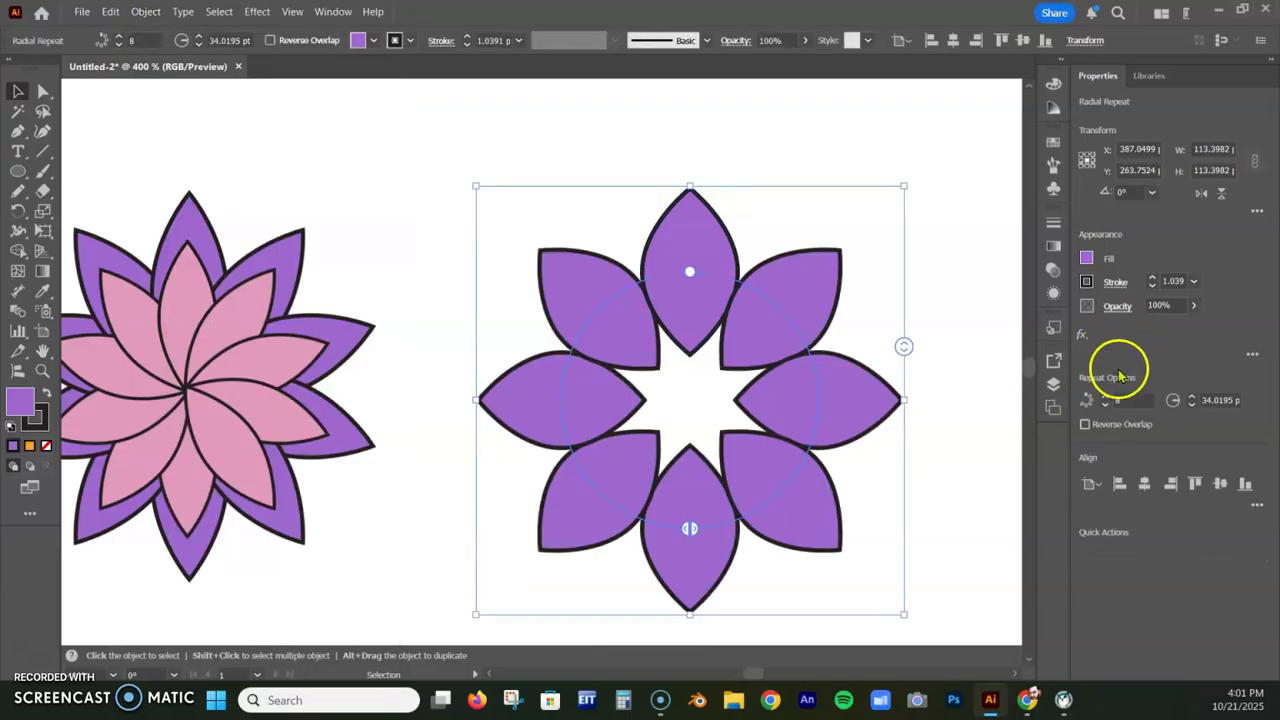
click(1106, 405)
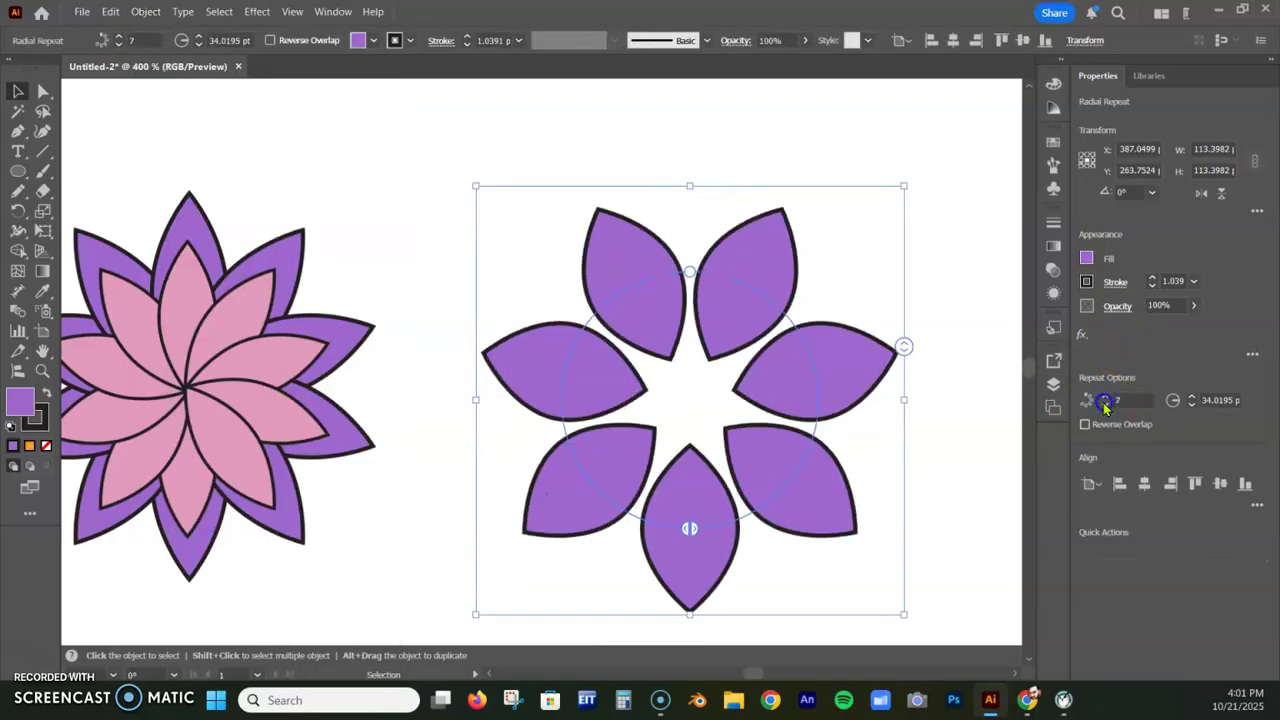
click(1106, 397)
click(1106, 396)
Step: Set the nine-petal flower's repeat radius to 29 pt and deselect it
click(1191, 405)
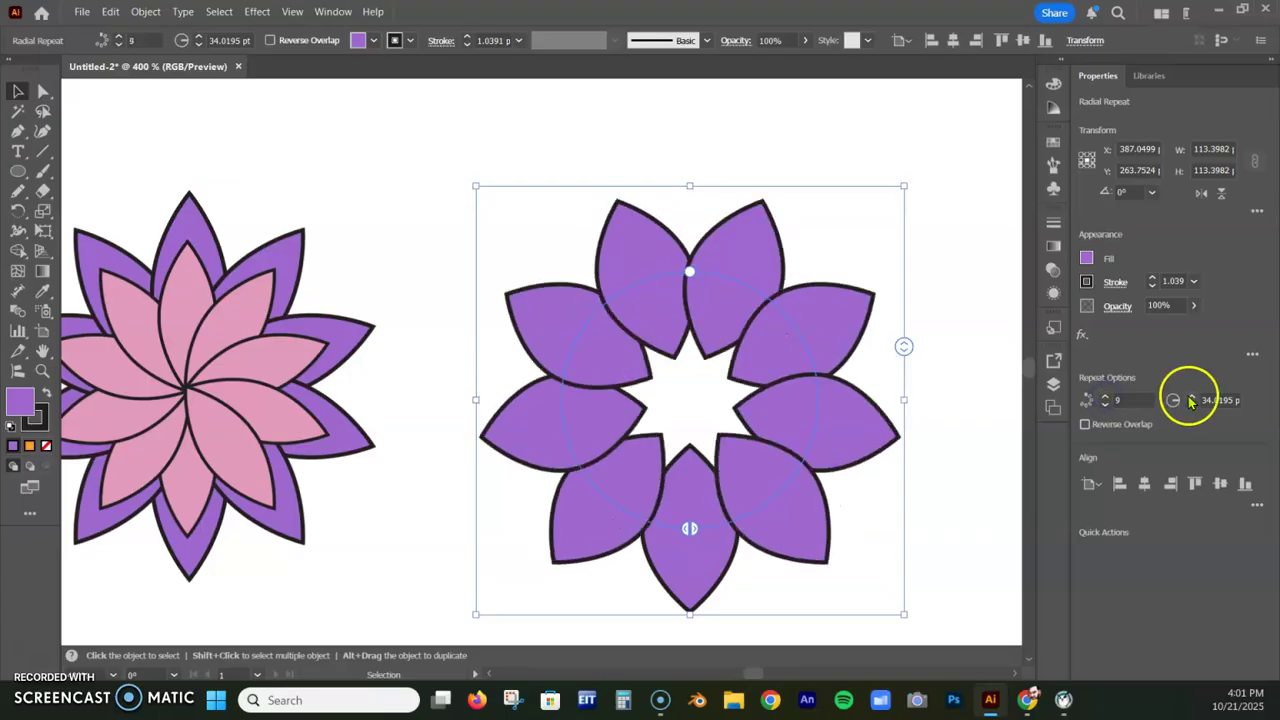
click(1191, 398)
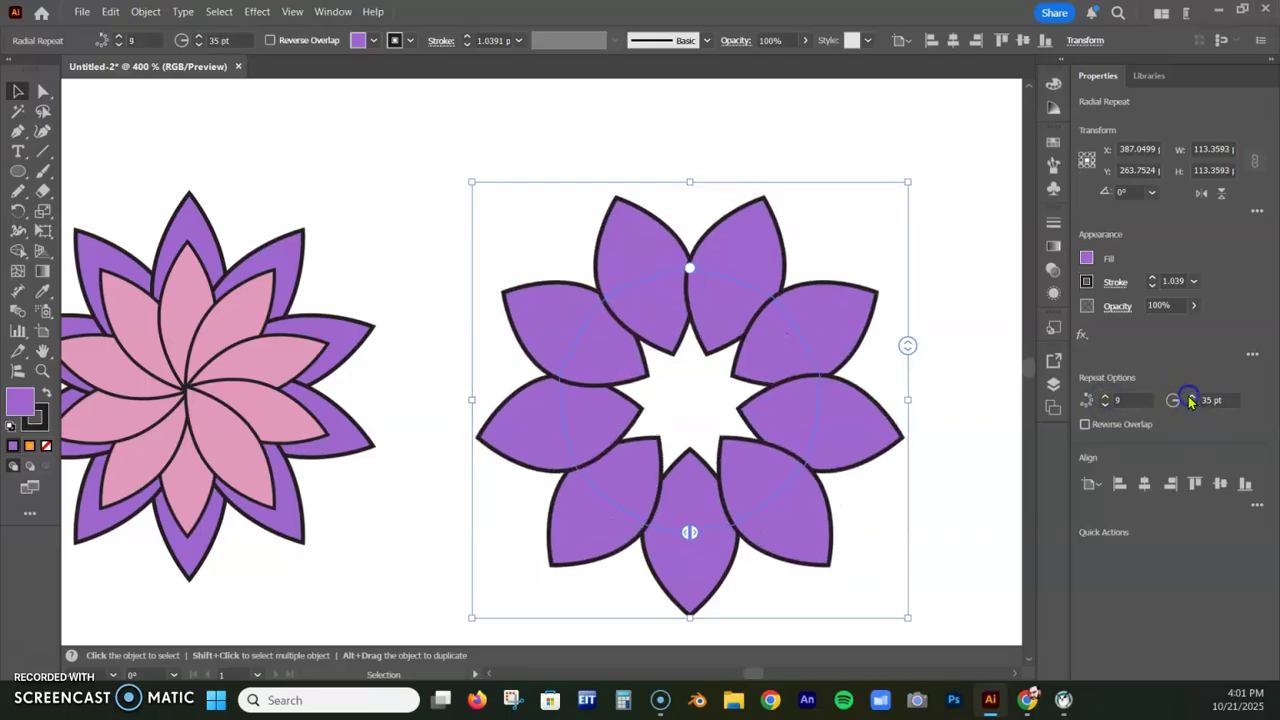
click(1191, 399)
click(1191, 399)
click(1191, 399)
click(1191, 405)
click(1191, 405)
click(1191, 405)
click(1191, 405)
click(1191, 405)
click(1191, 405)
click(1191, 405)
click(1191, 405)
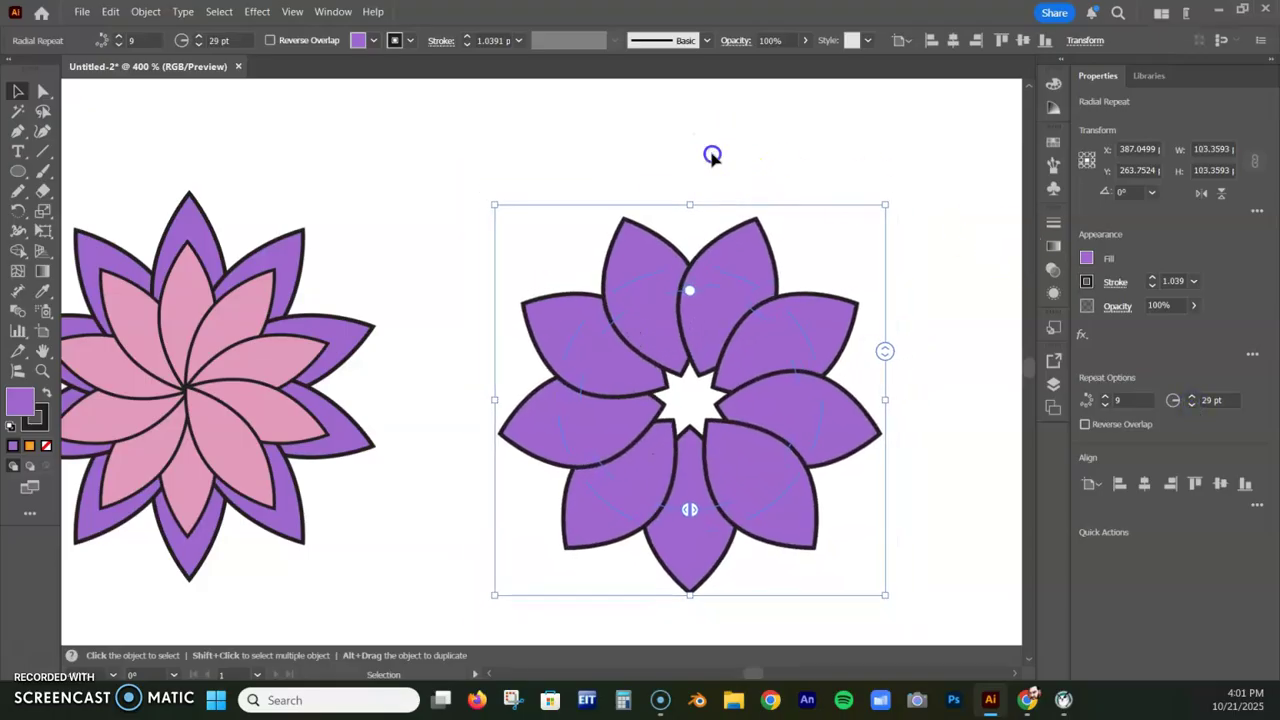
click(712, 155)
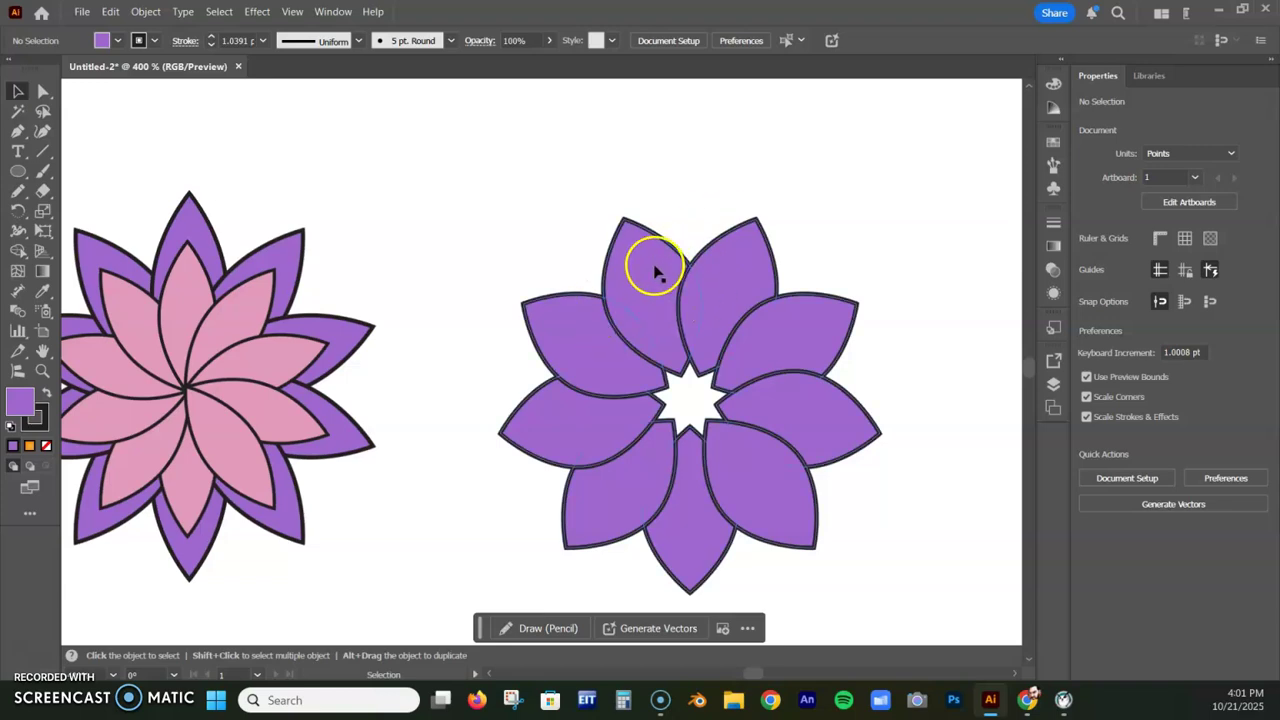
Step: Isolate the nine-petal flower's repeat with its upper-left petal selected for close-up editing
click(655, 270)
double_click(655, 270)
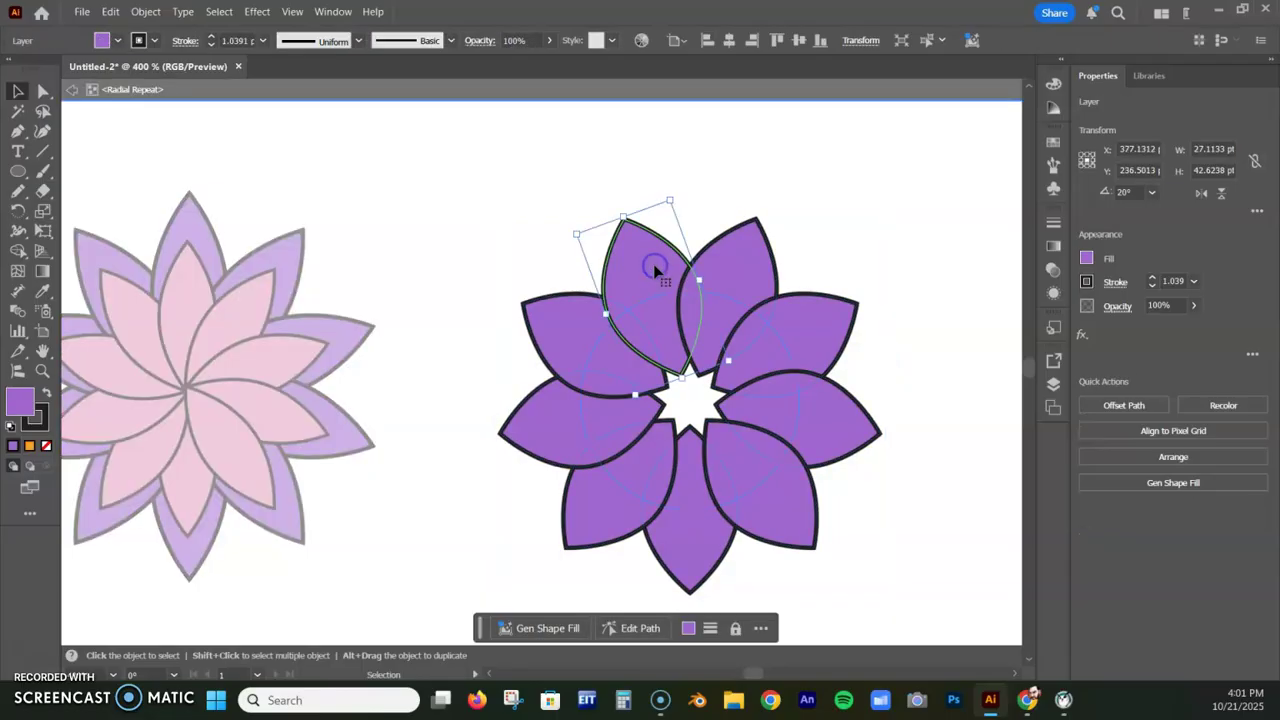
key(a)
key(ctrl+equal)
key(ctrl+equal)
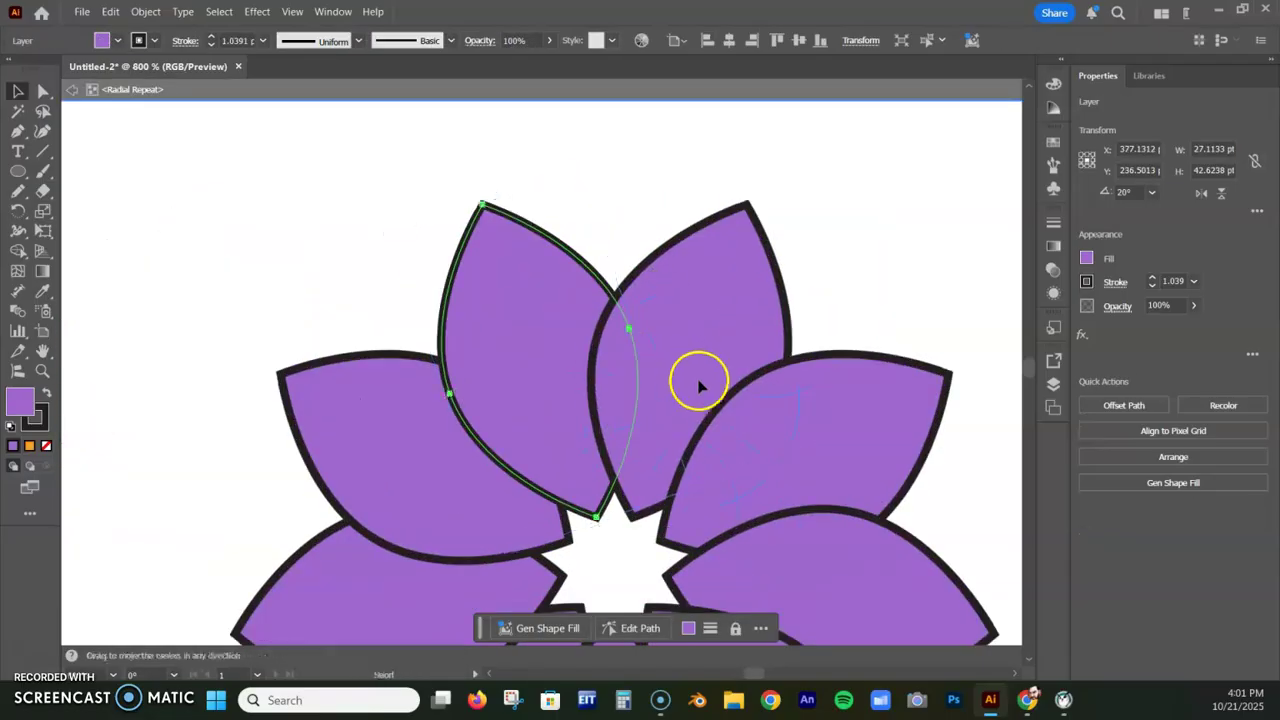
scroll(698, 385, down, 2)
key(v)
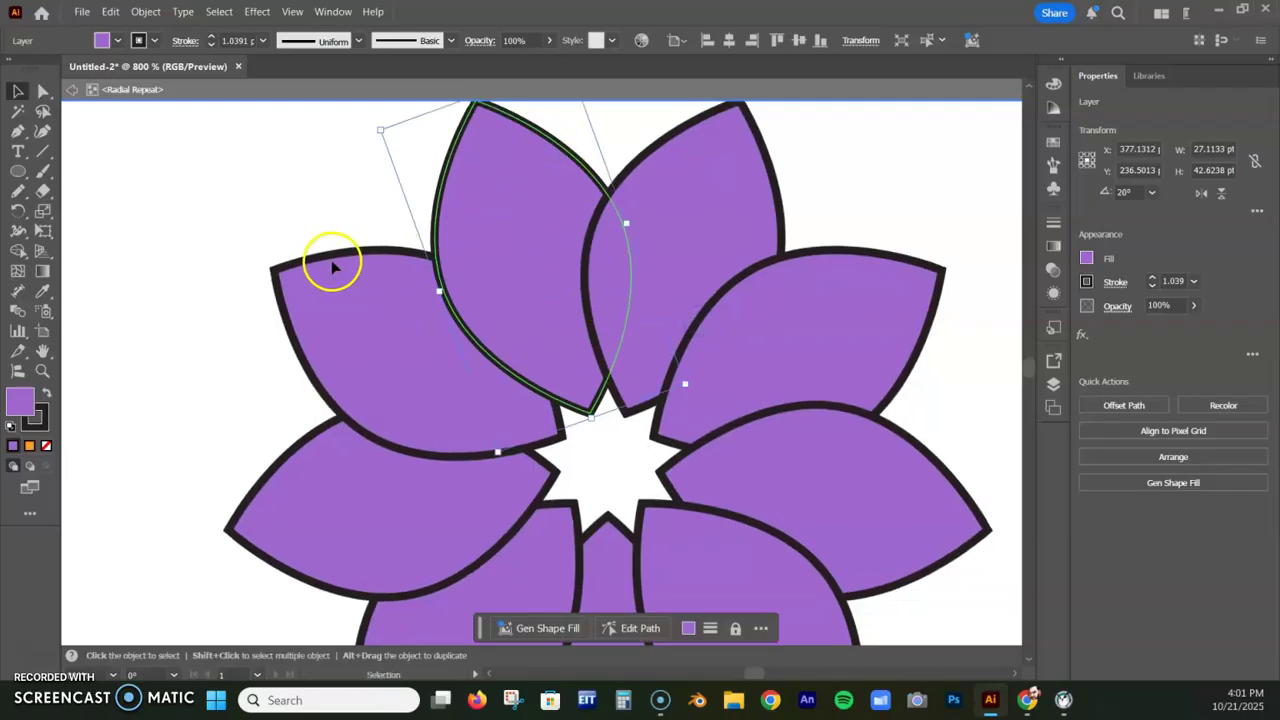
Step: Draw an ellipse about 11 × 18 pt inside the upper-left petal and fill it with the pink swatch
click(14, 174)
drag(16, 176, 63, 205)
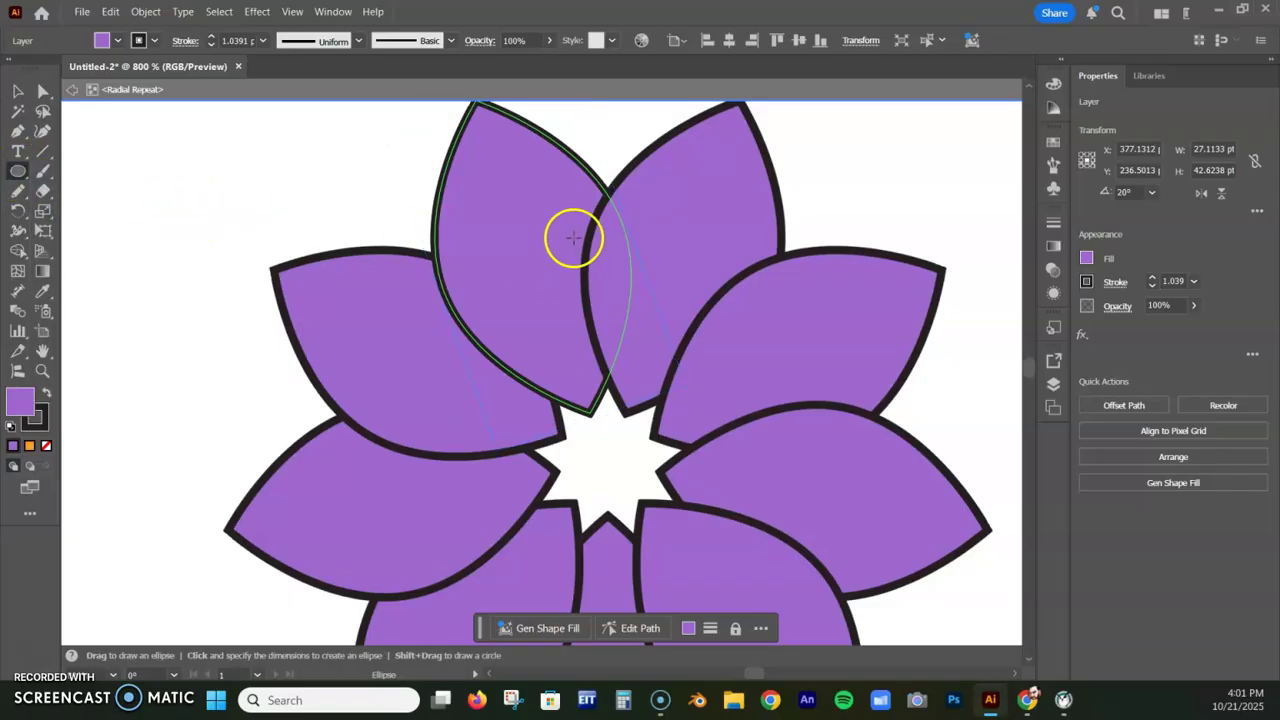
drag(480, 149, 538, 287)
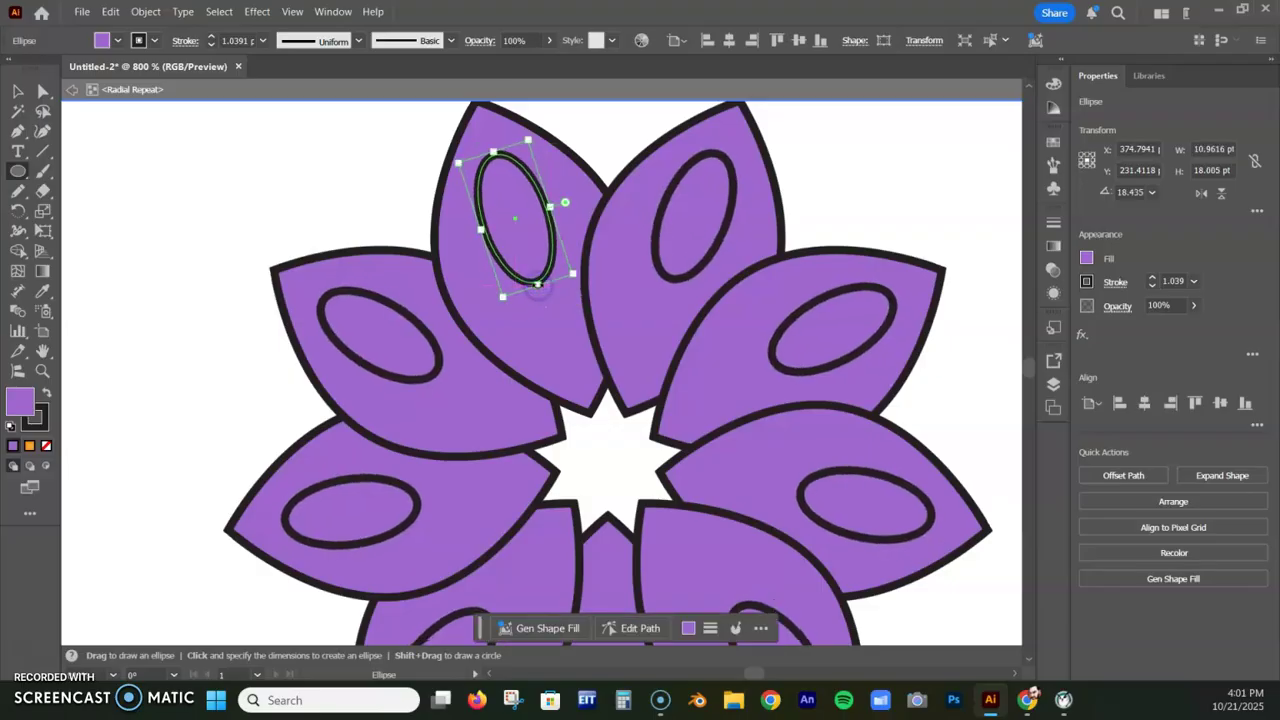
click(1087, 258)
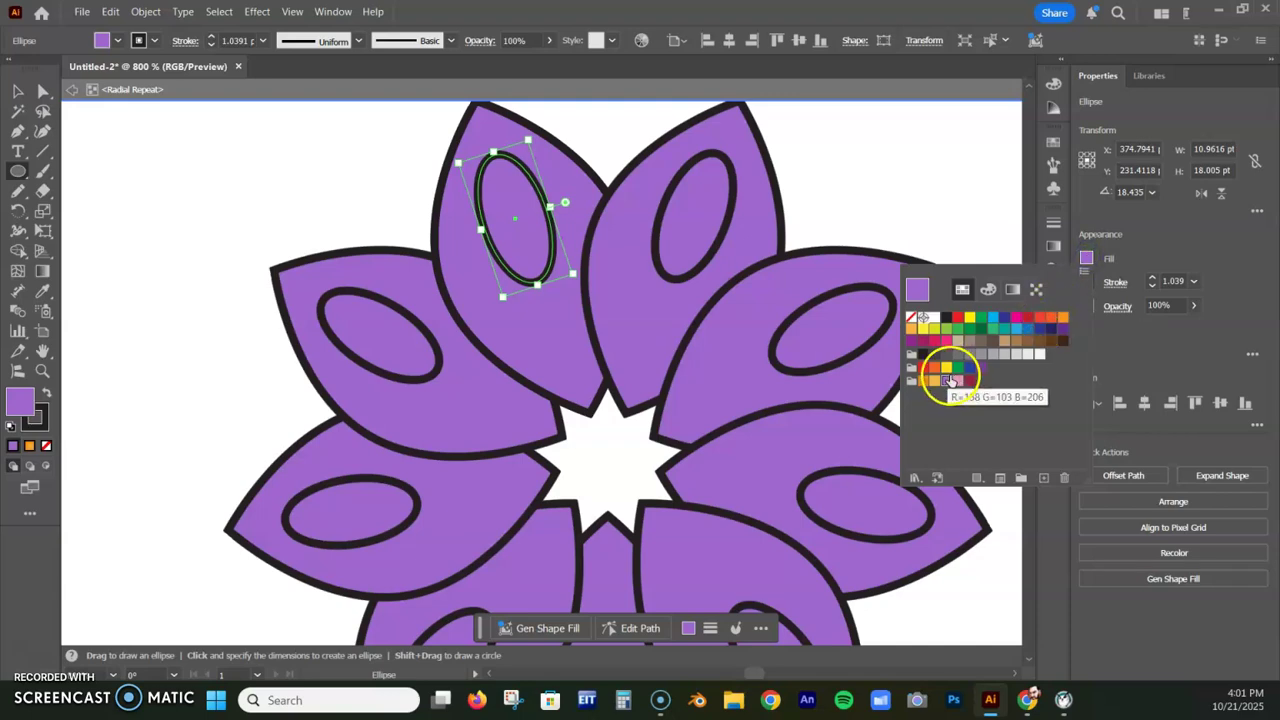
click(955, 382)
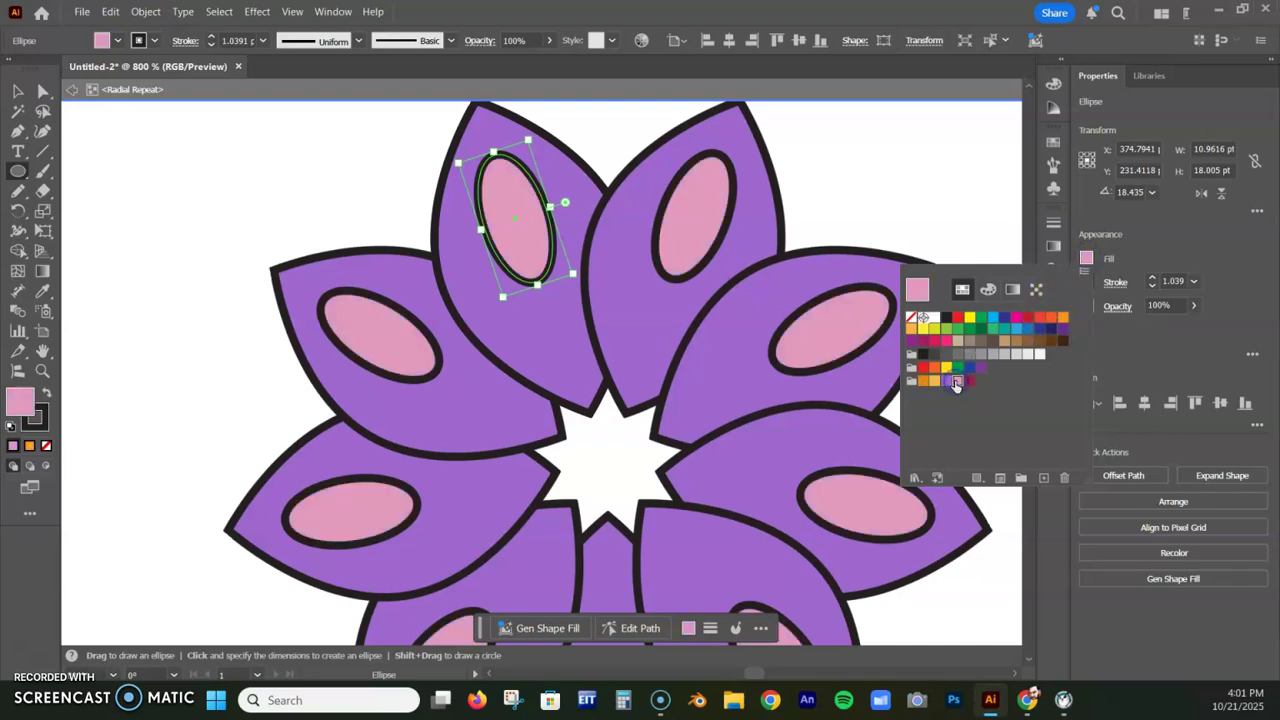
click(697, 304)
key(ctrl+minus)
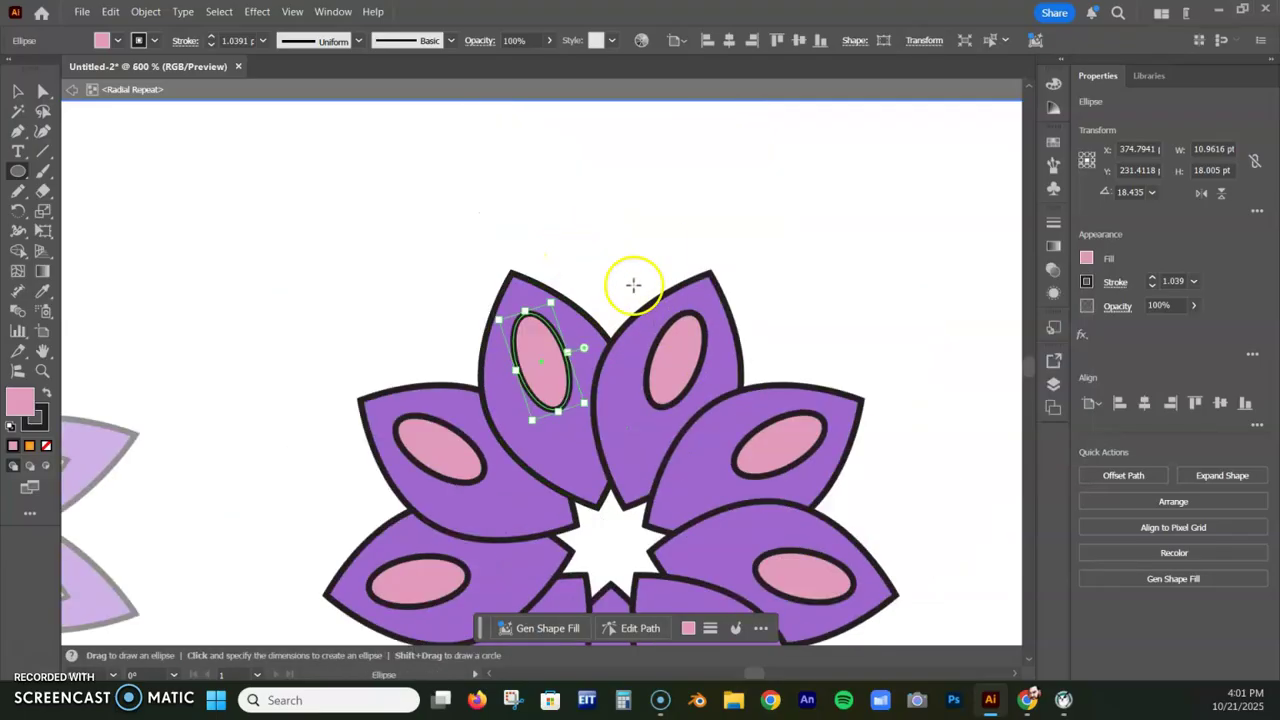
Step: Delete the pink ellipse and draw a wavy Pencil line about 12 × 34 pt along the upper-left petal, from base to tip
click(15, 195)
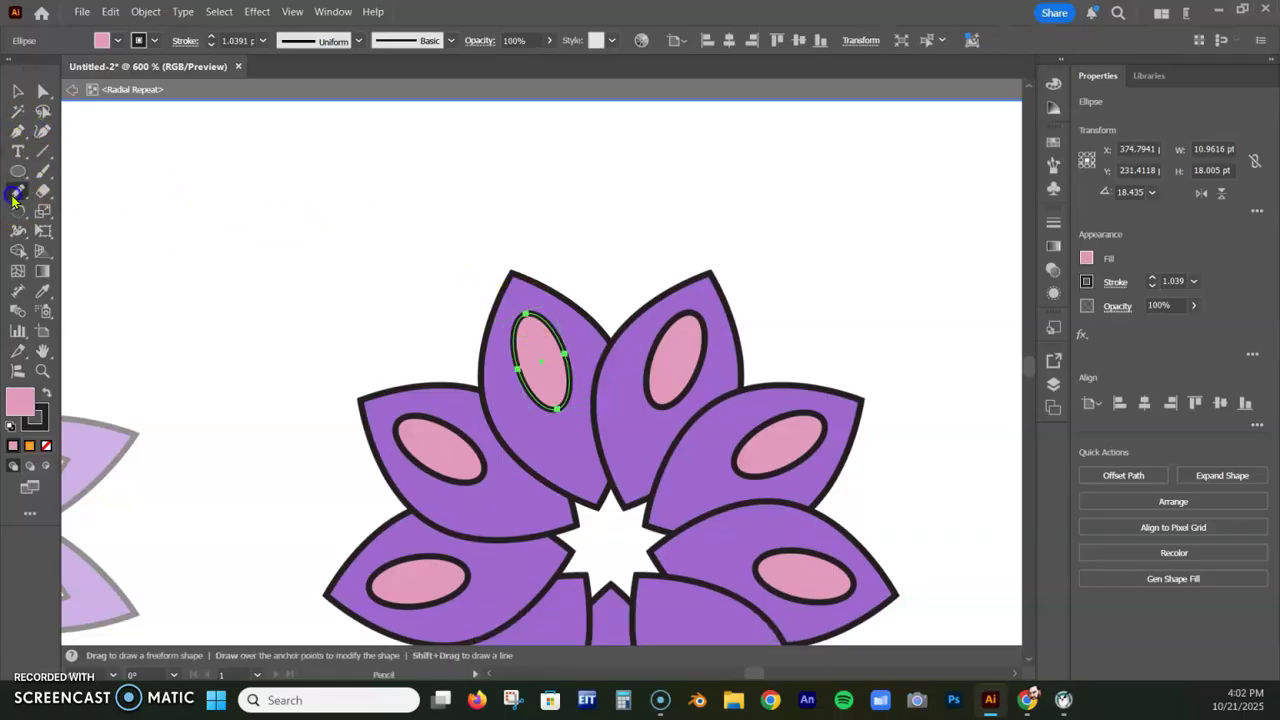
drag(554, 446, 486, 320)
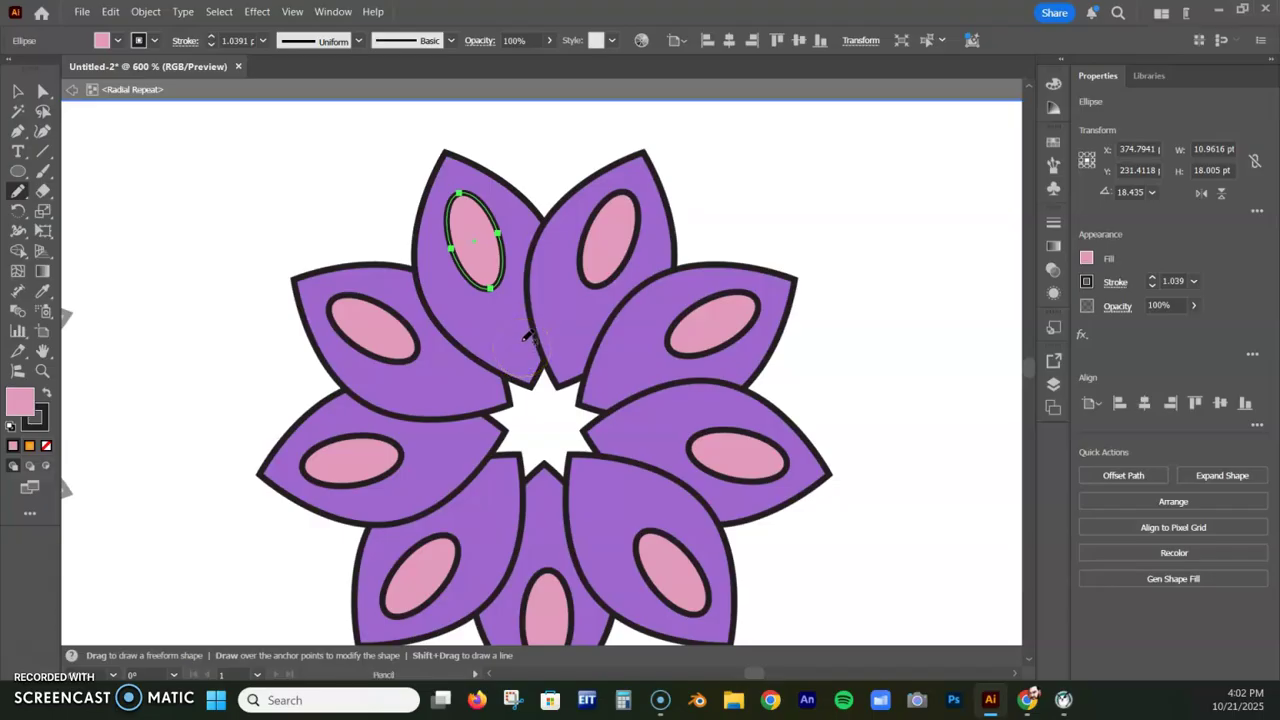
key(Delete)
click(522, 350)
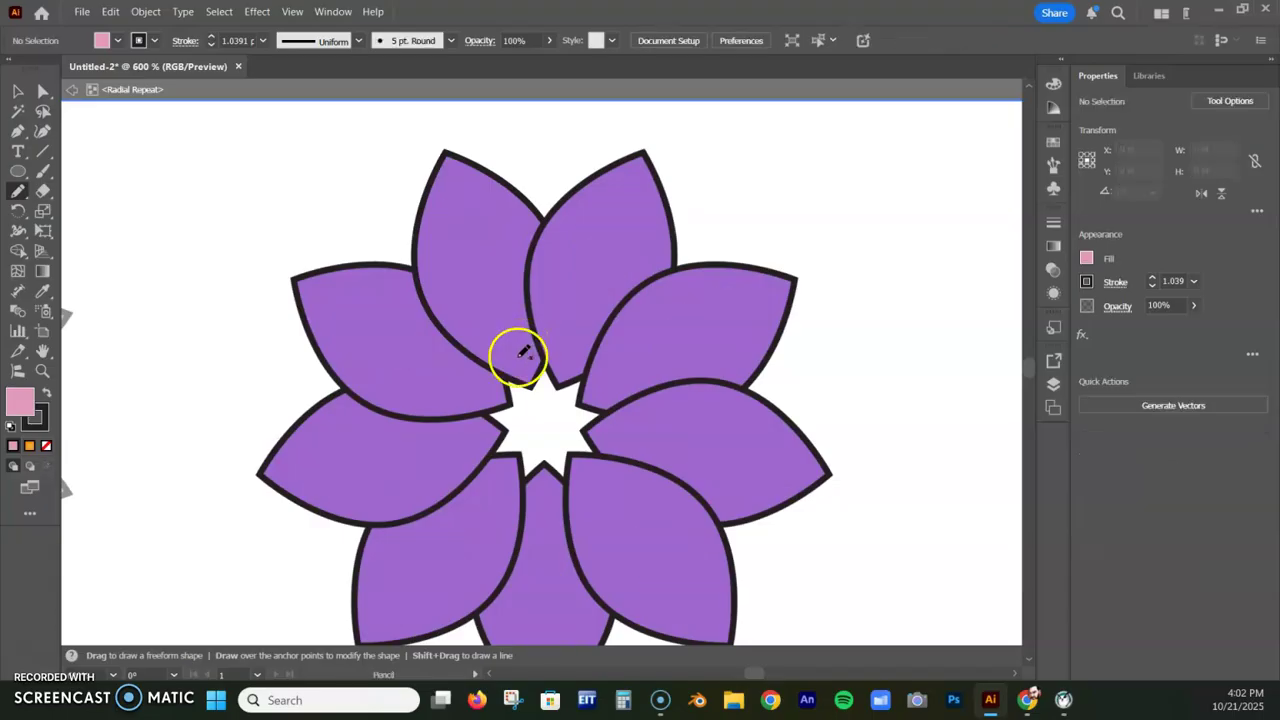
mouse_move(519, 355)
mouse_down()
mouse_move(465, 266)
mouse_move(455, 167)
mouse_up()
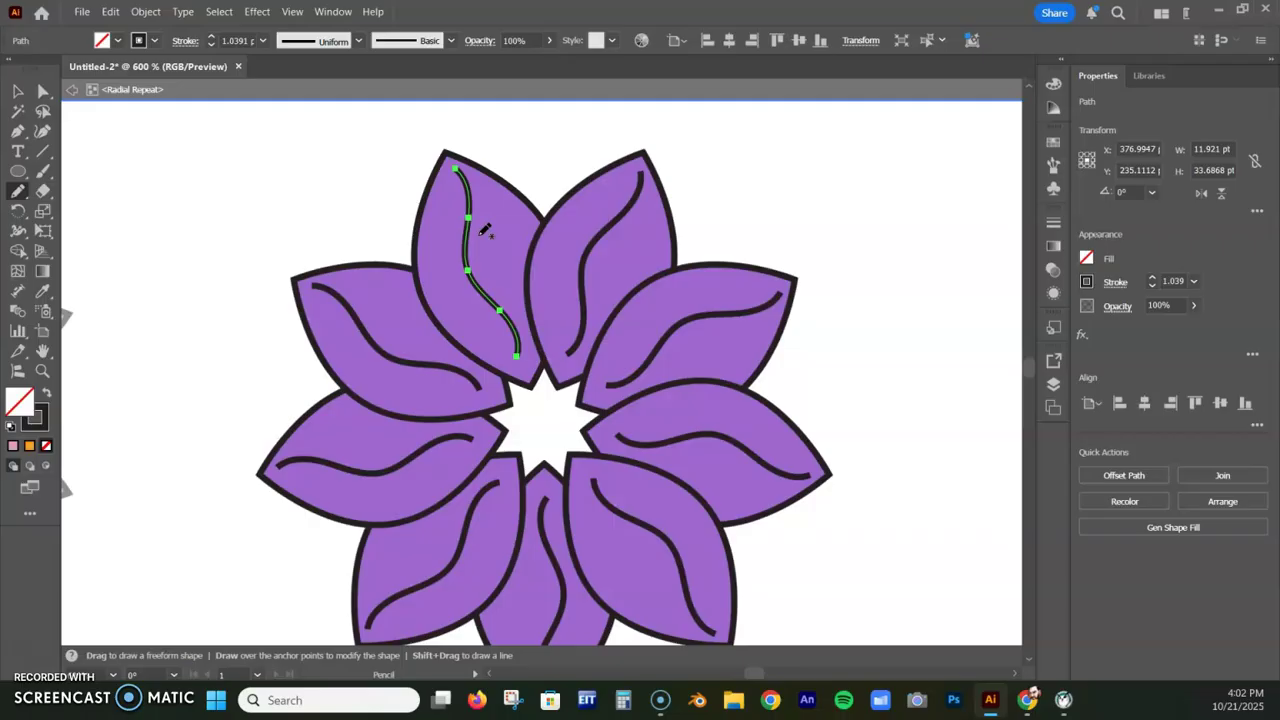
Step: Exit the repeat's isolation and move the nine-petal flower slightly up and left, to about X 372, Y 254 pt
click(69, 91)
click(69, 91)
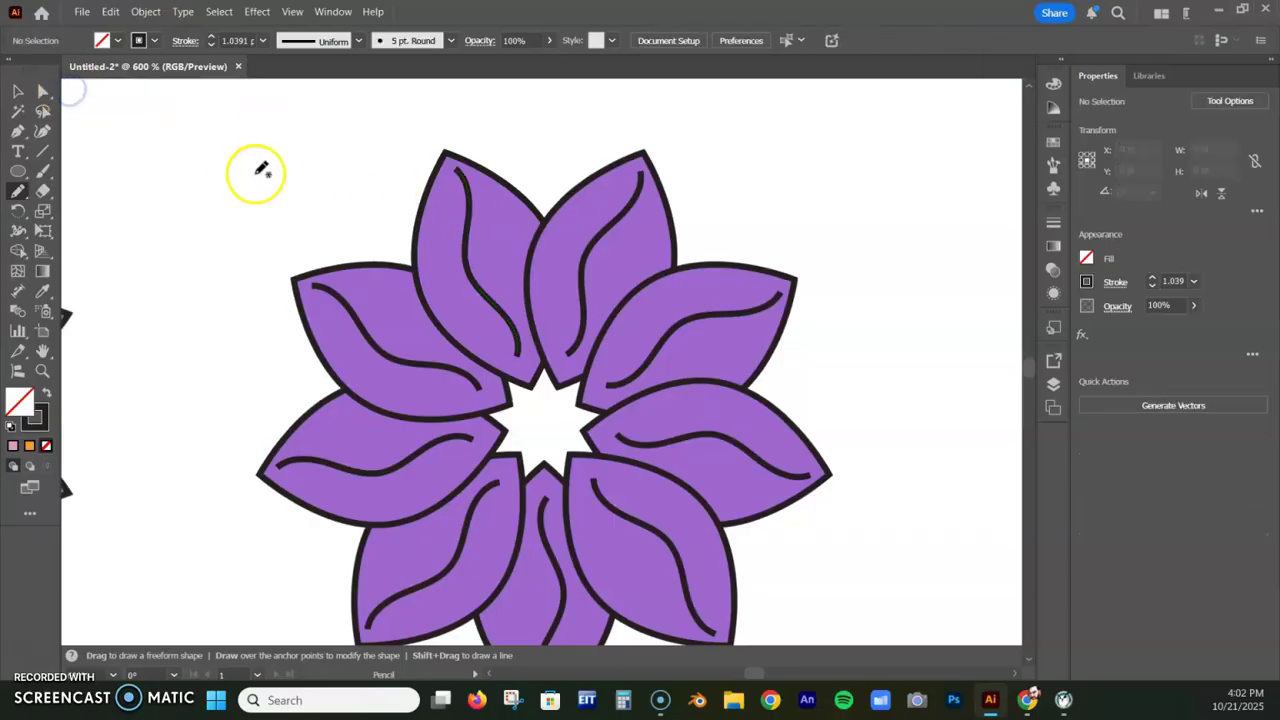
key(ctrl+minus)
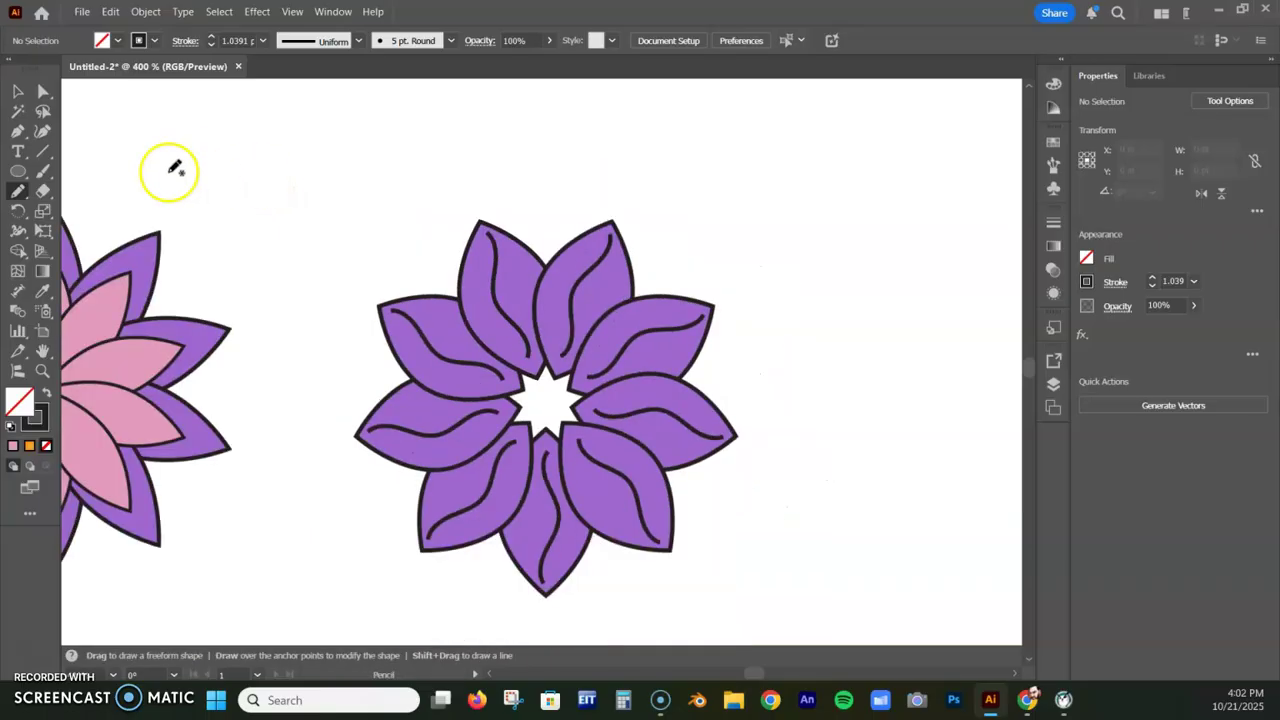
click(18, 92)
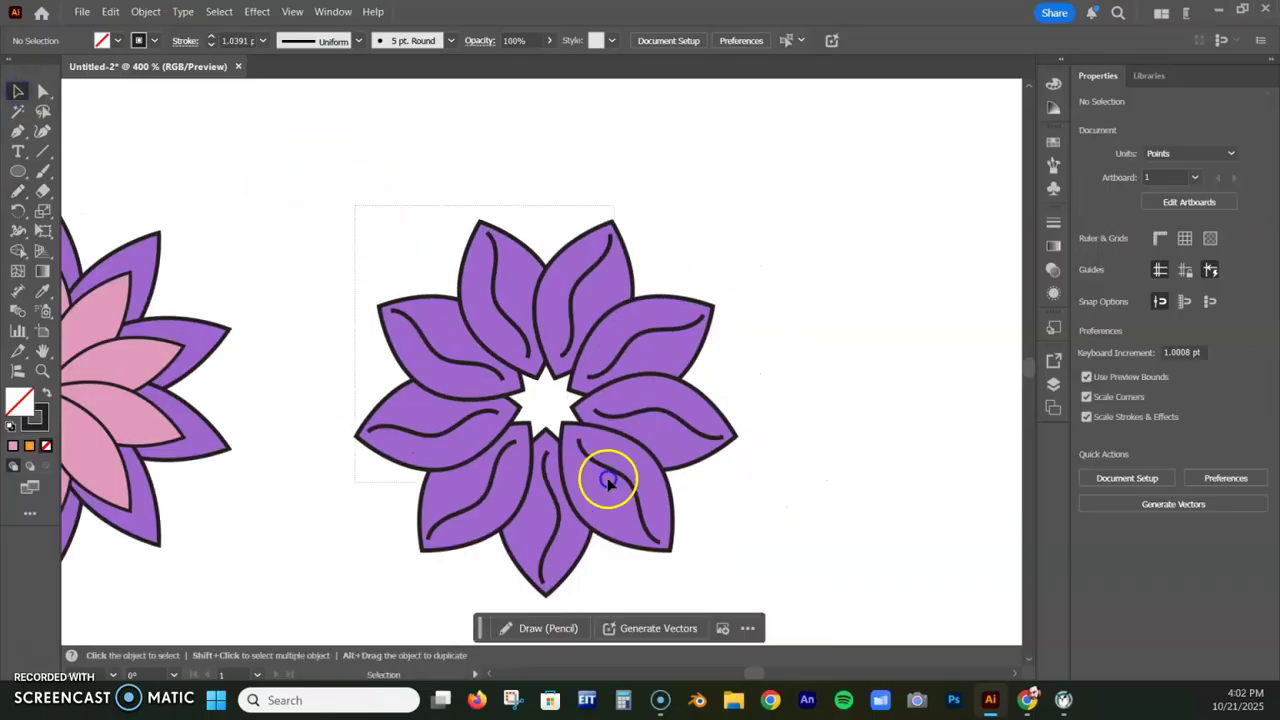
click(667, 481)
drag(667, 481, 611, 444)
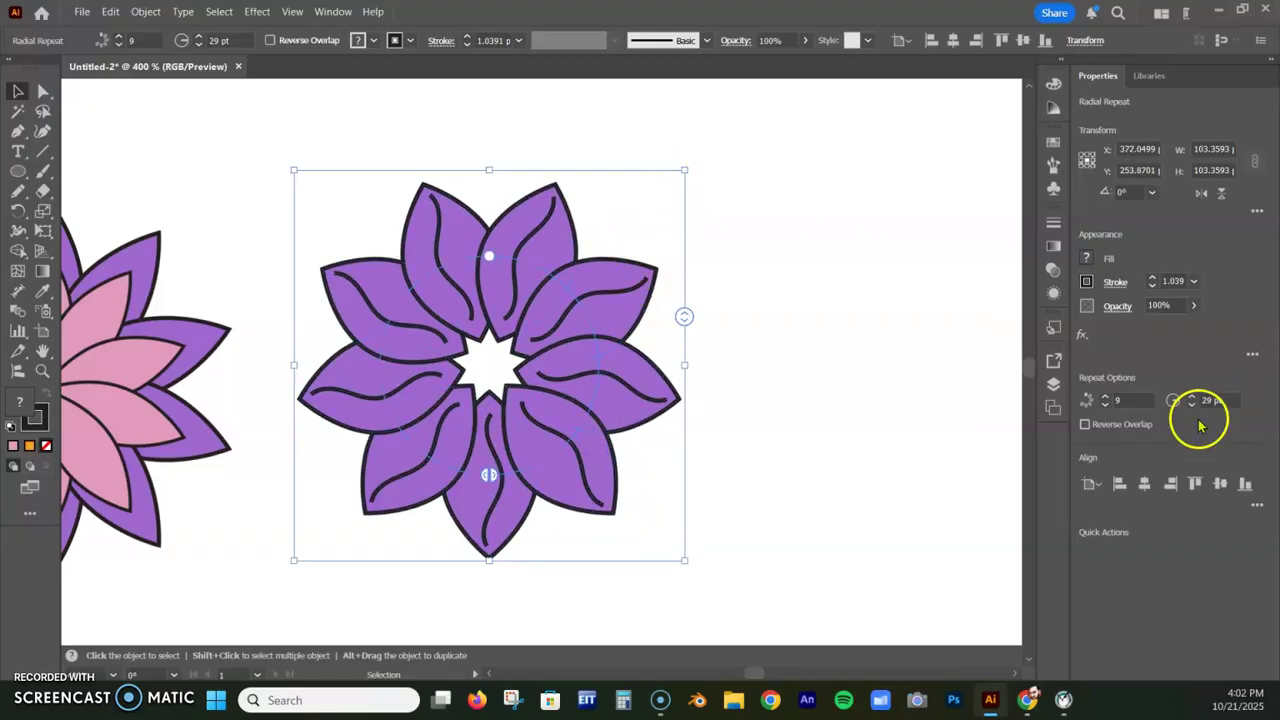
Step: Try fewer petals in the purple flower's radial repeat and restore the count to 9
click(1106, 405)
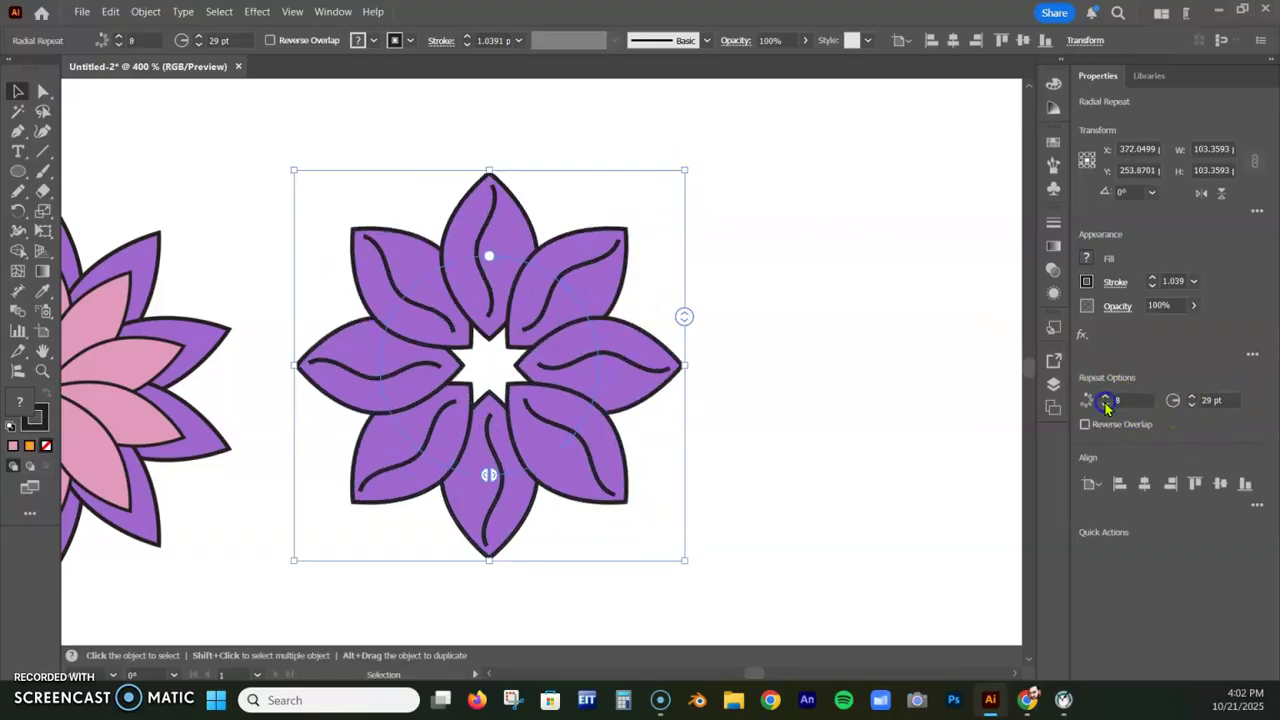
click(1106, 405)
click(1106, 396)
click(1106, 396)
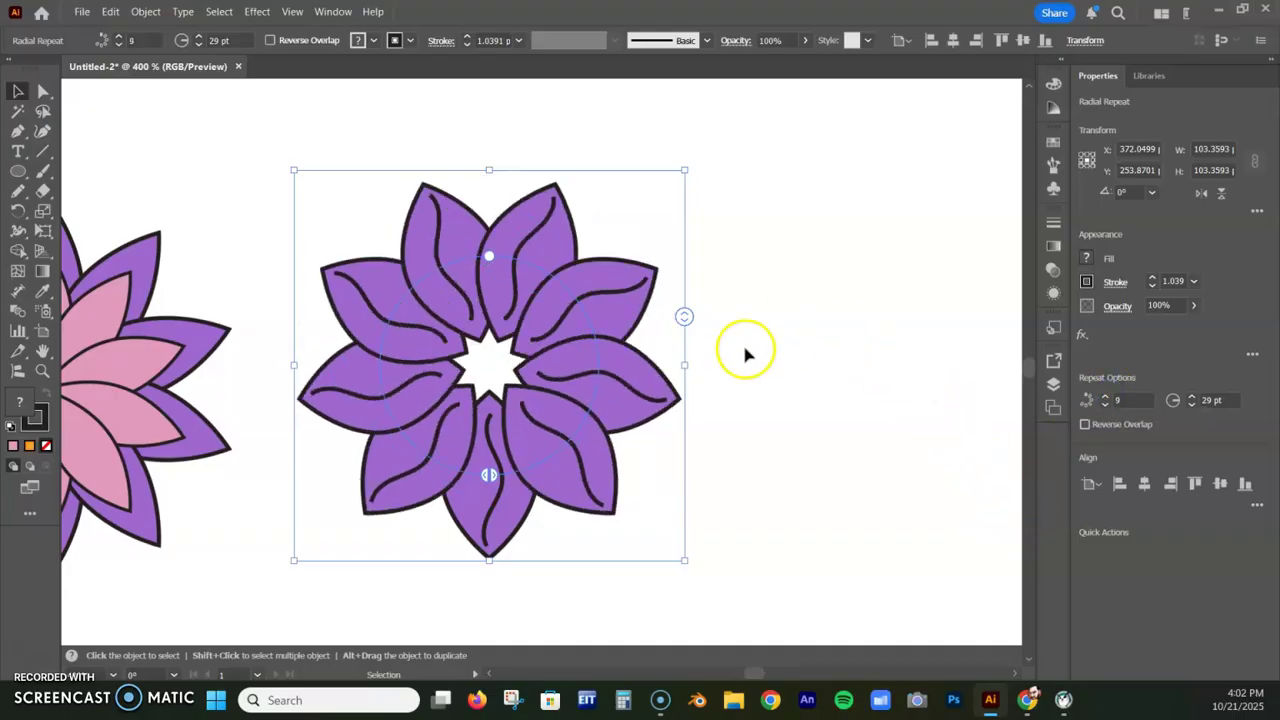
Step: Draw a closed wavy-topped petal about 54 × 57 pt with the Pencil in the empty area right of the purple flower
key(space)
drag(910, 355, 552, 368)
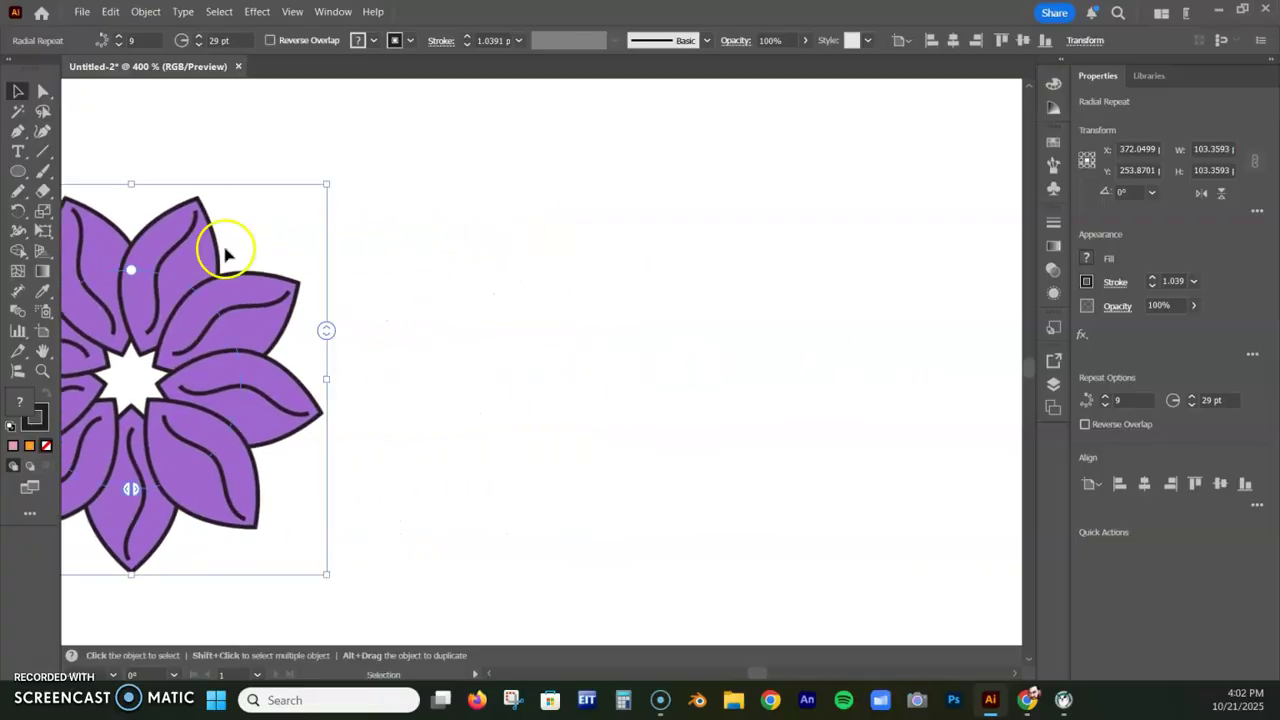
click(19, 196)
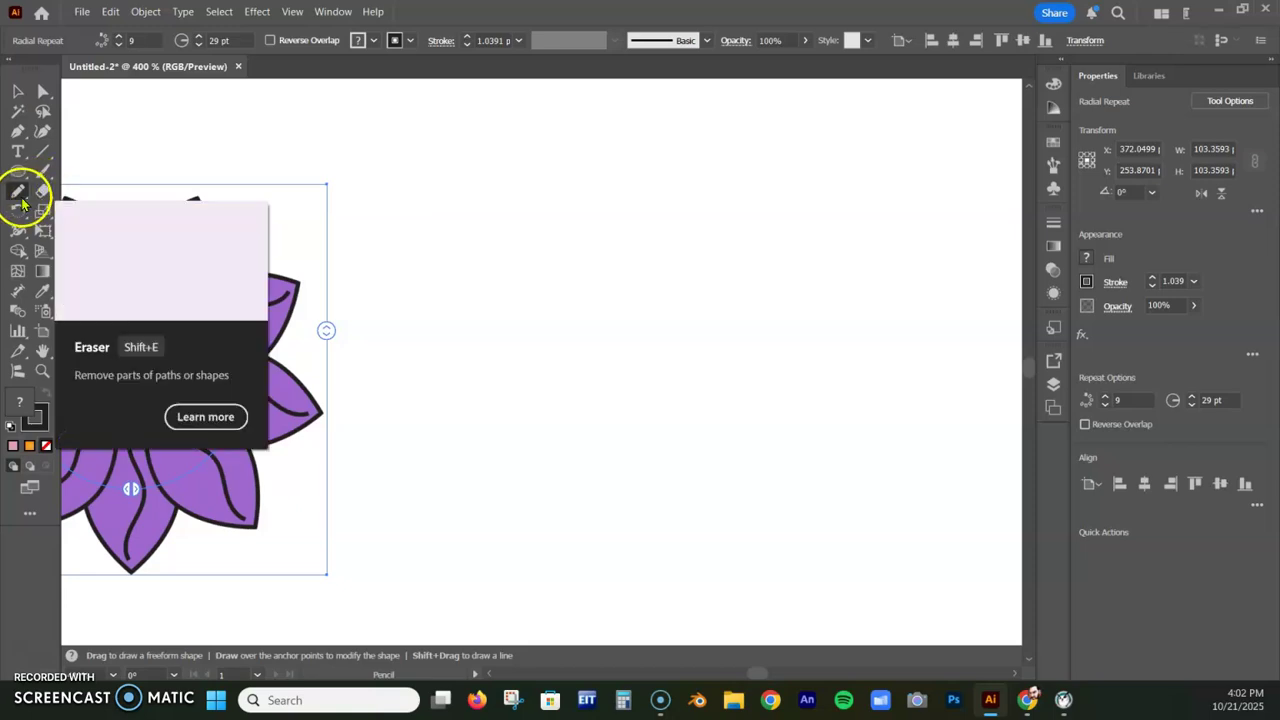
mouse_move(567, 184)
mouse_down()
mouse_move(623, 331)
mouse_move(594, 537)
mouse_move(969, 640)
mouse_move(922, 695)
mouse_move(880, 690)
mouse_move(886, 646)
mouse_move(746, 223)
mouse_move(663, 134)
mouse_up()
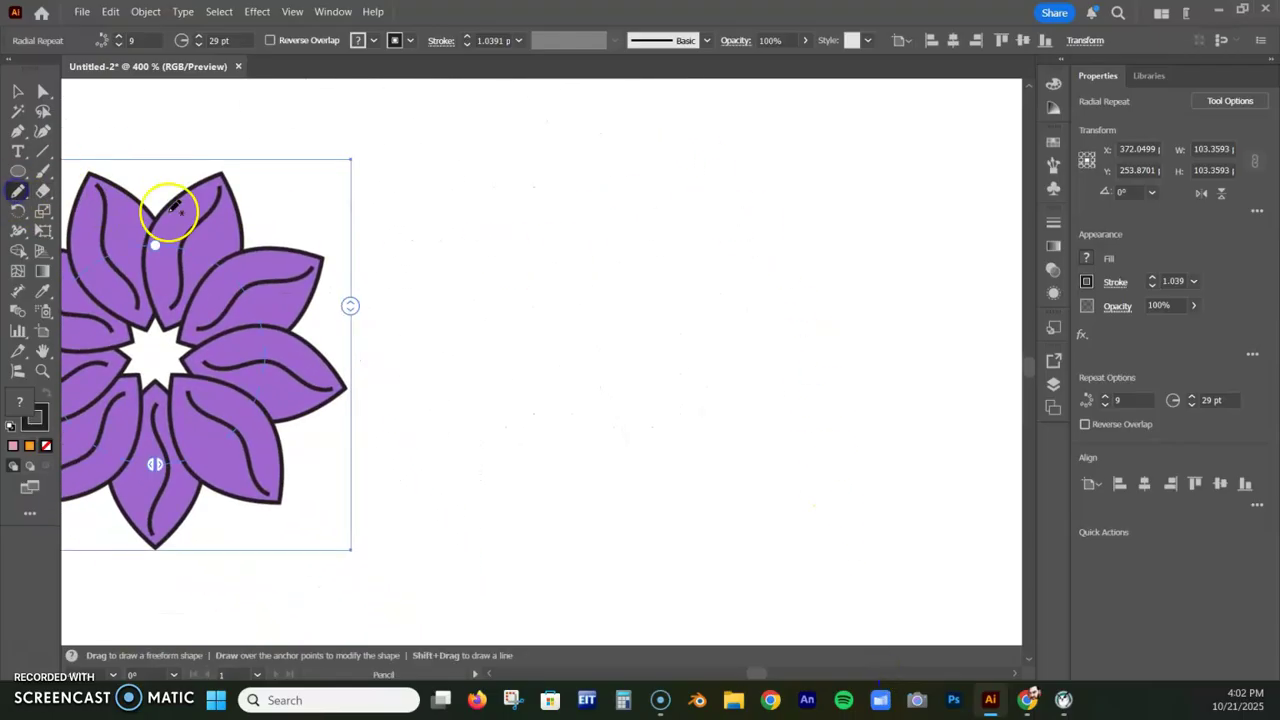
click(674, 332)
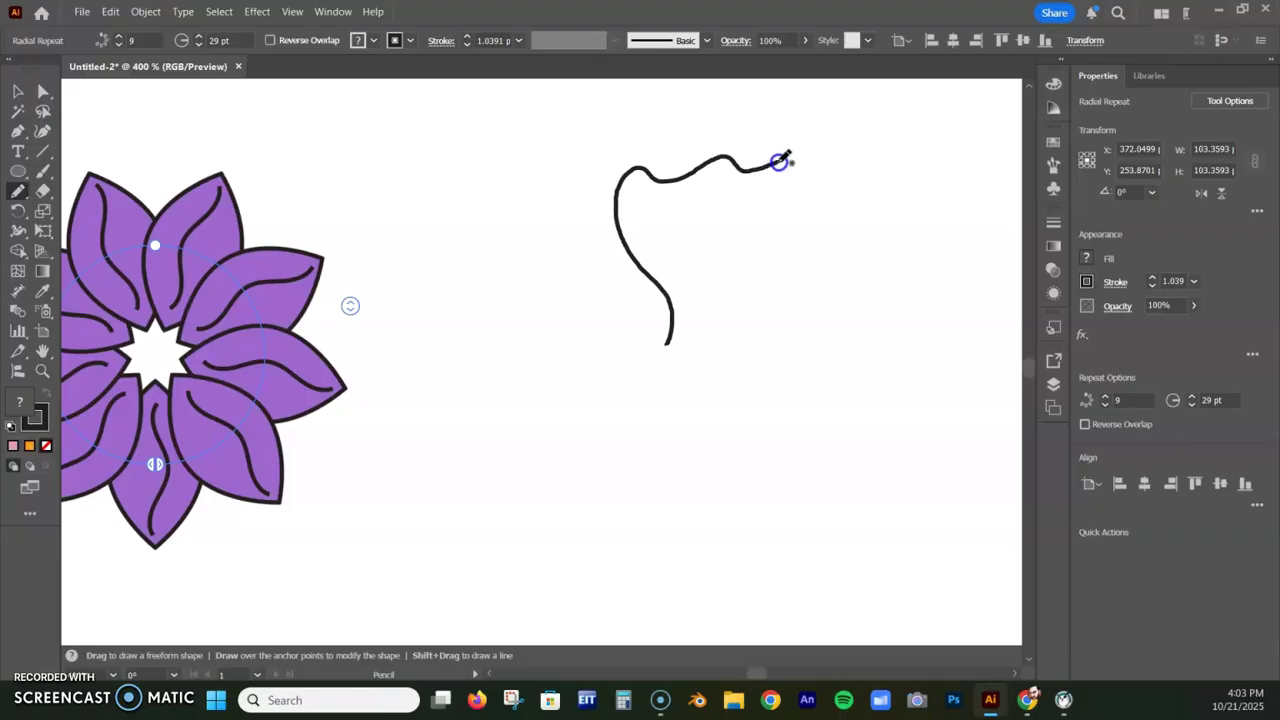
drag(817, 211, 796, 265)
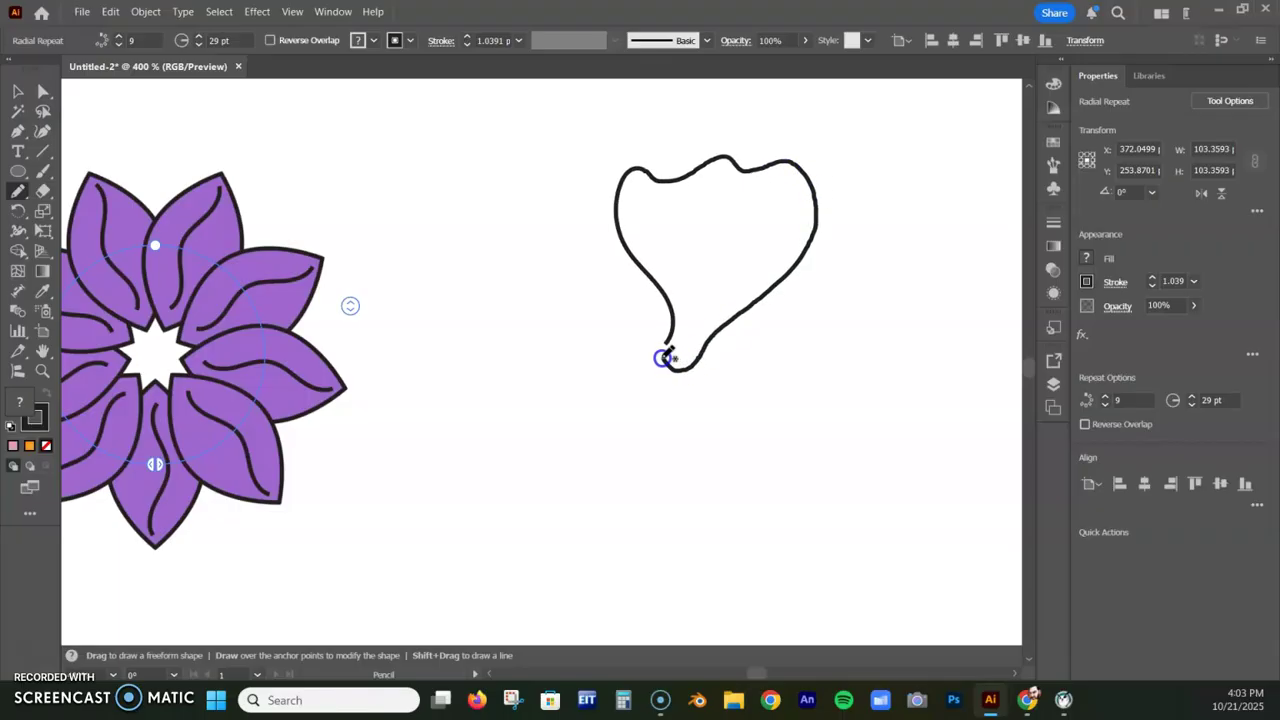
drag(663, 346, 663, 346)
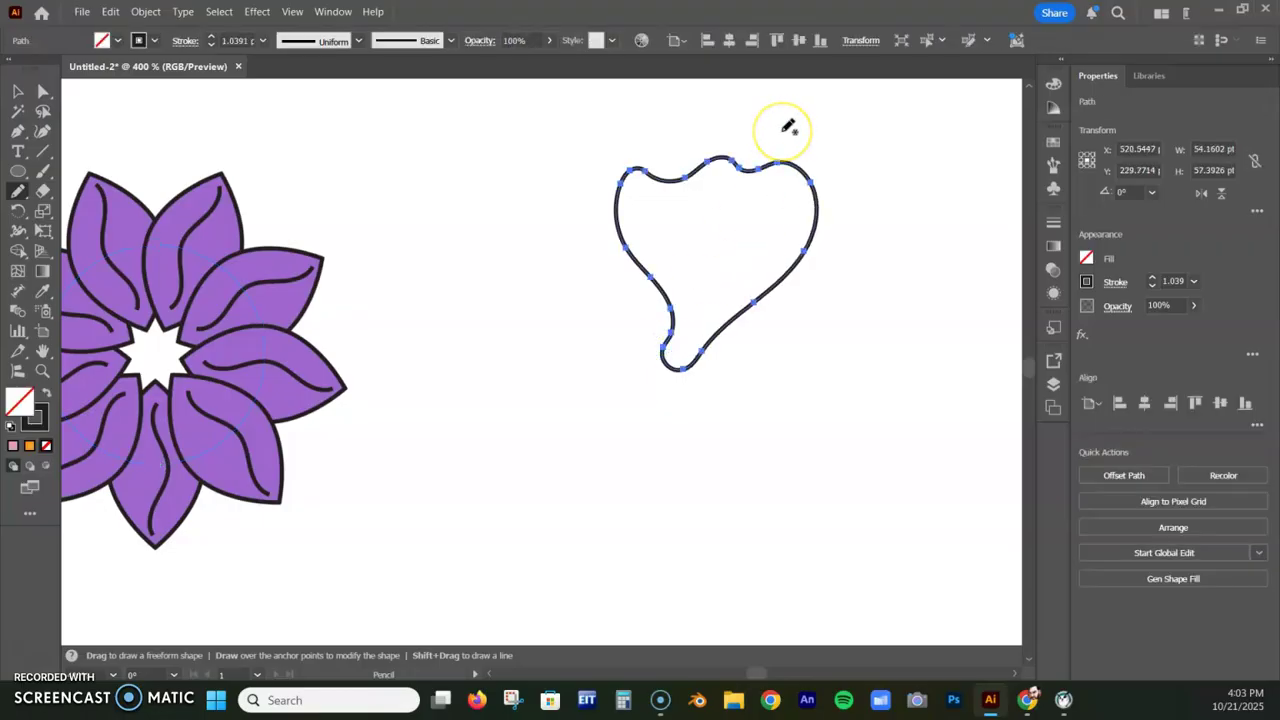
Step: Fill the new wavy petal with the golden-yellow swatch
click(1087, 258)
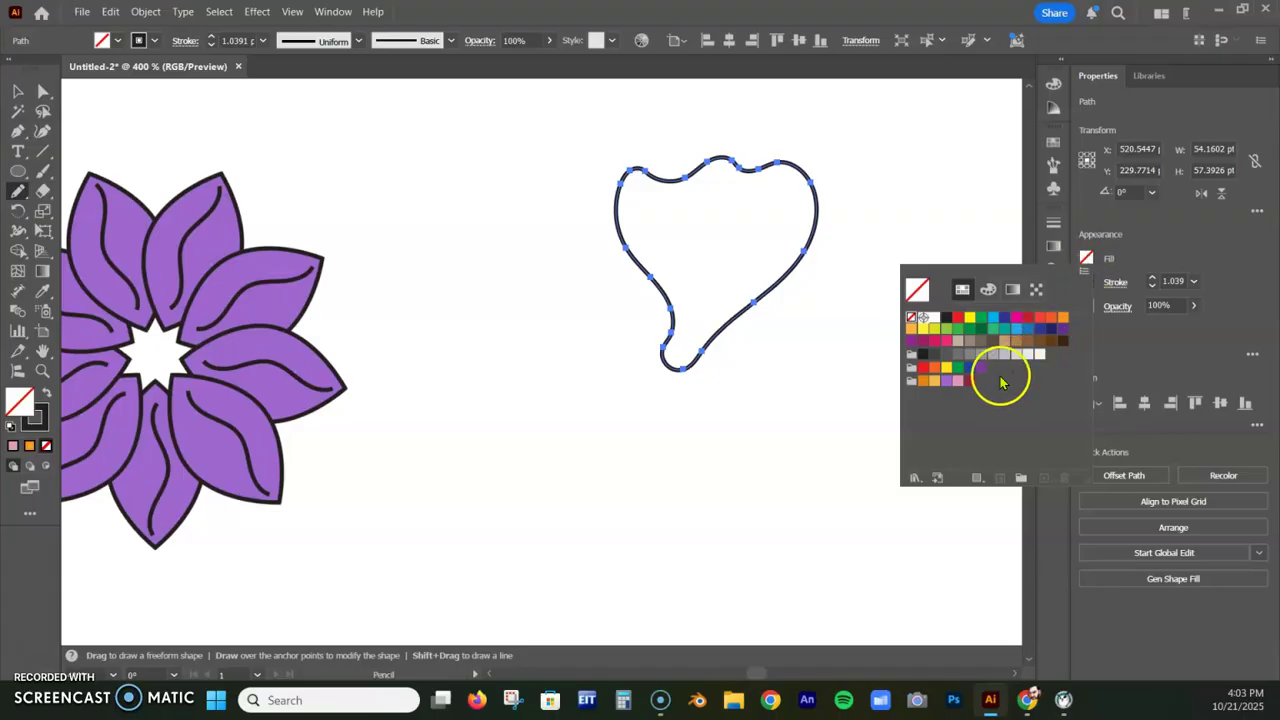
click(933, 384)
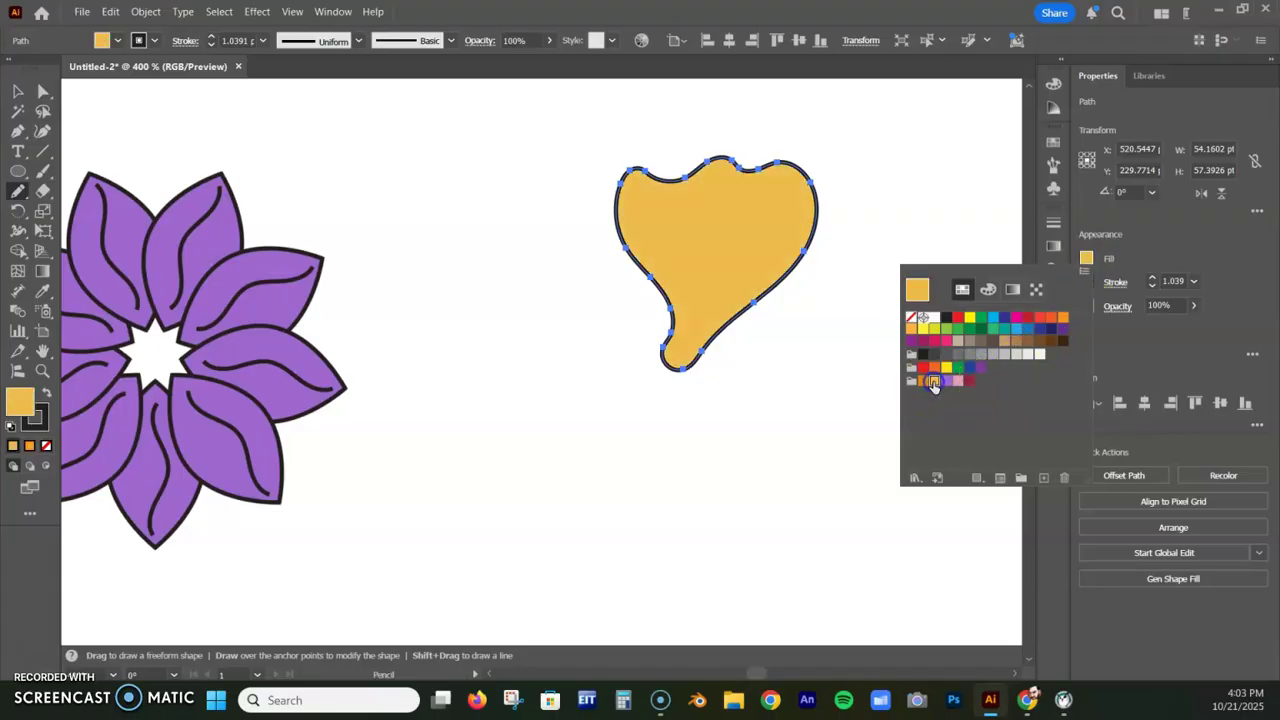
click(1153, 242)
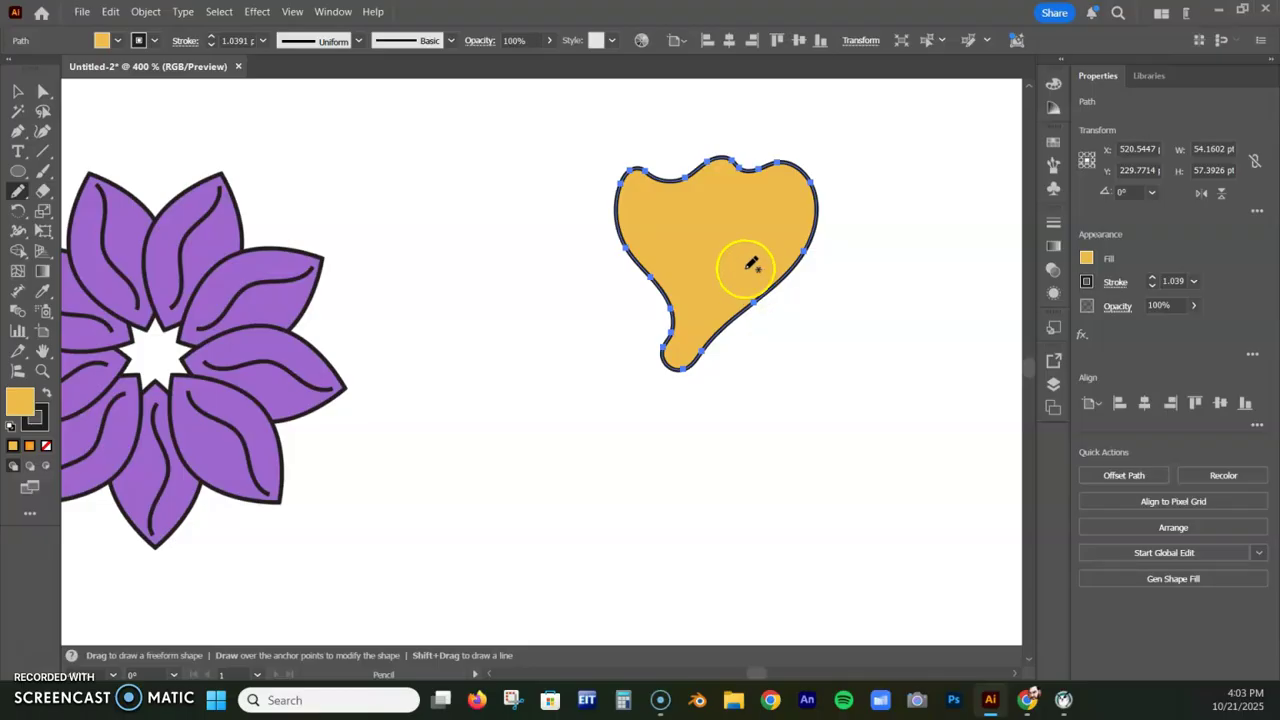
Step: Turn the yellow petal into a radial repeat with 7 instances and a 35 pt radius
click(145, 12)
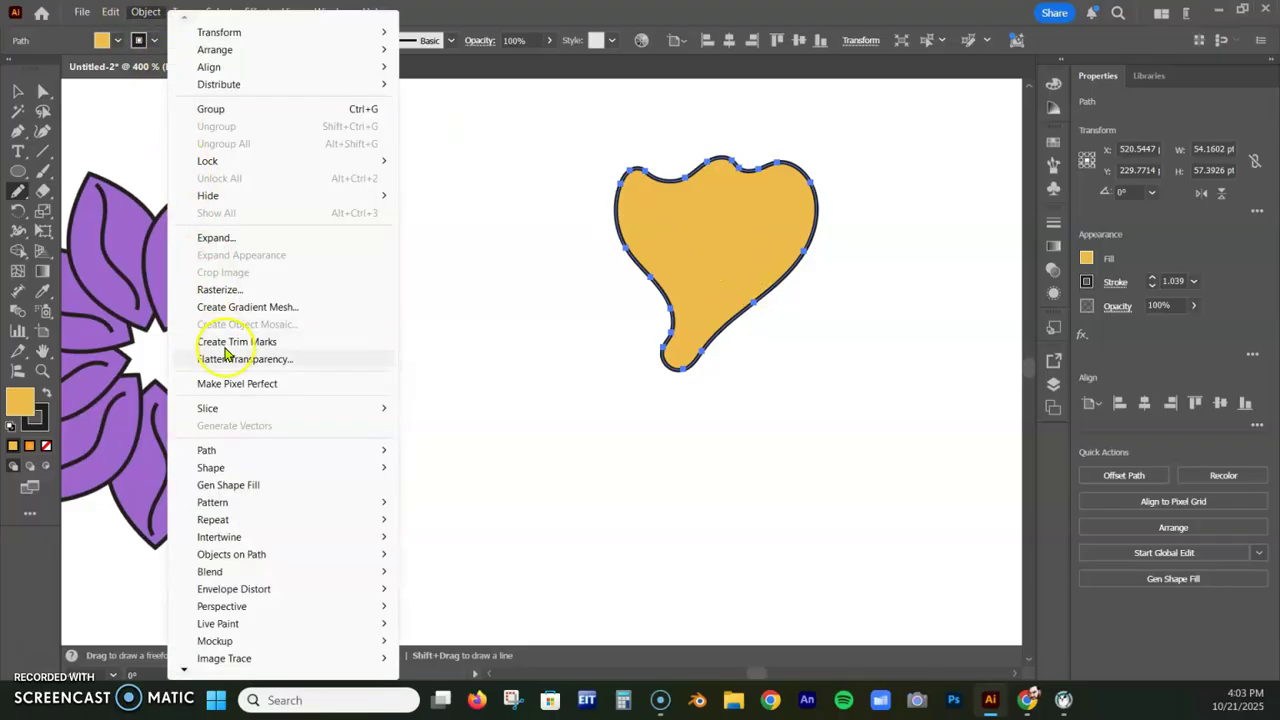
mouse_move(248, 519)
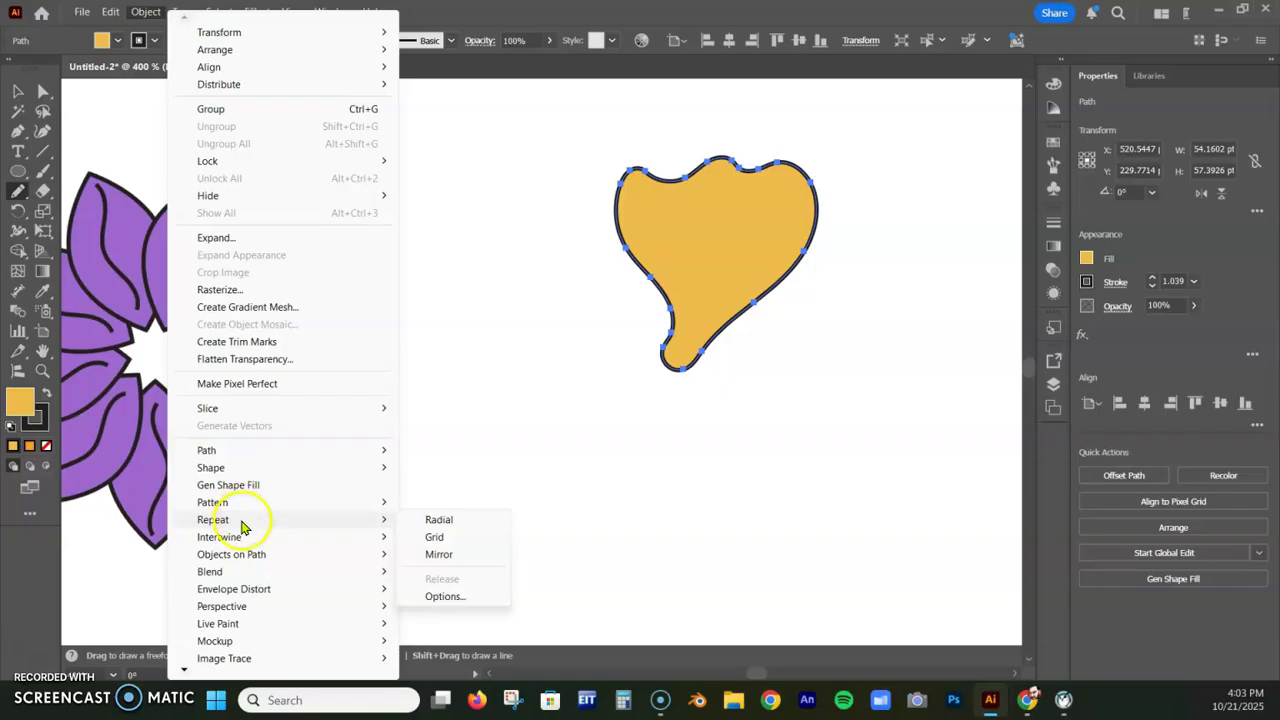
click(440, 520)
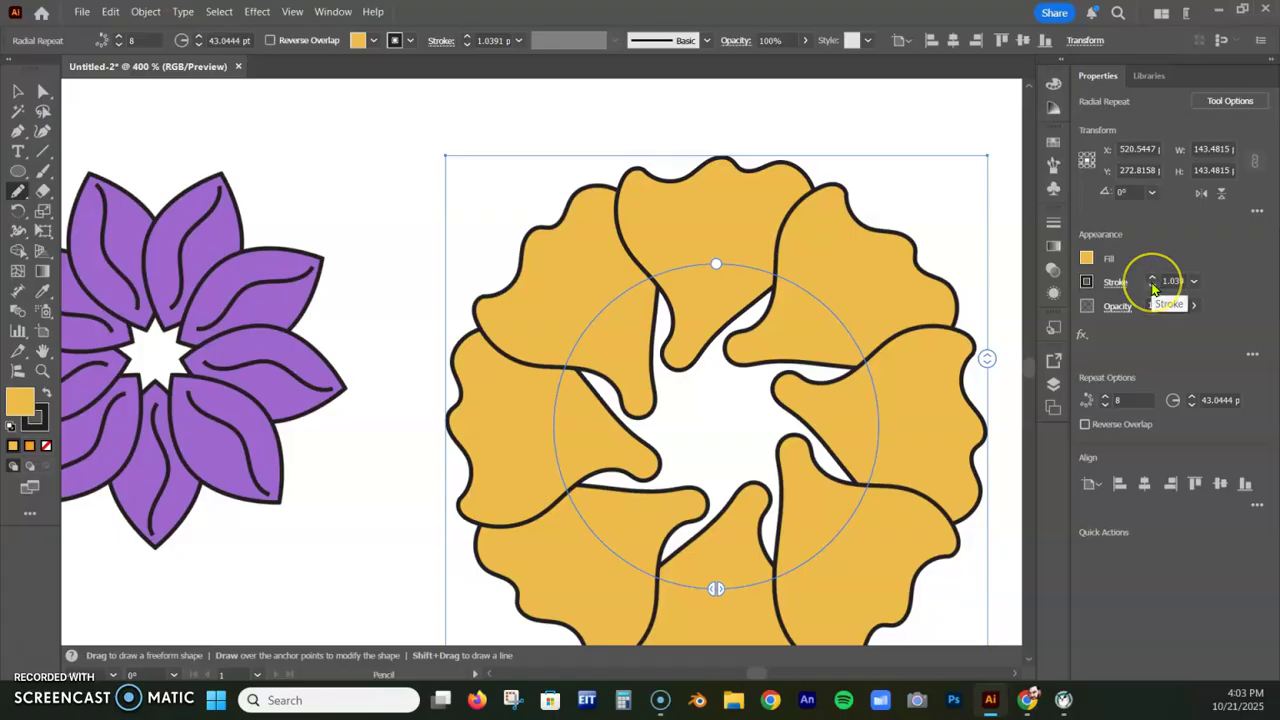
click(1190, 405)
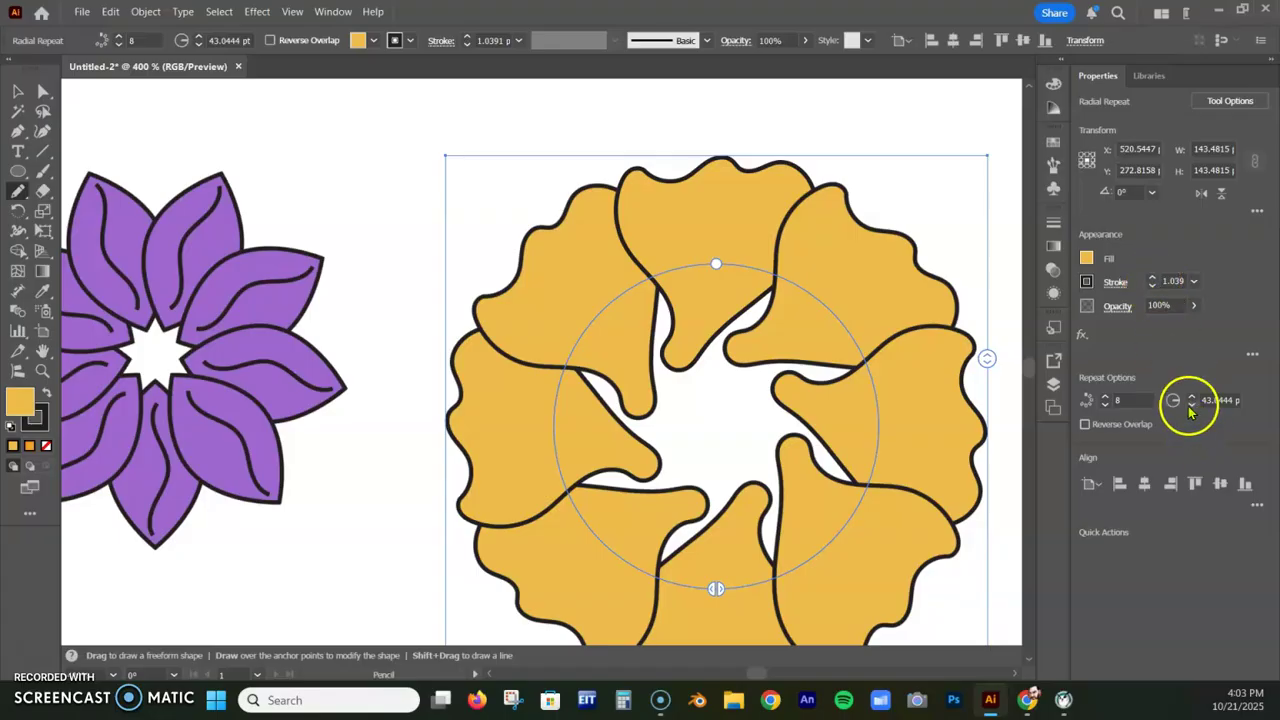
click(1188, 407)
click(1188, 407)
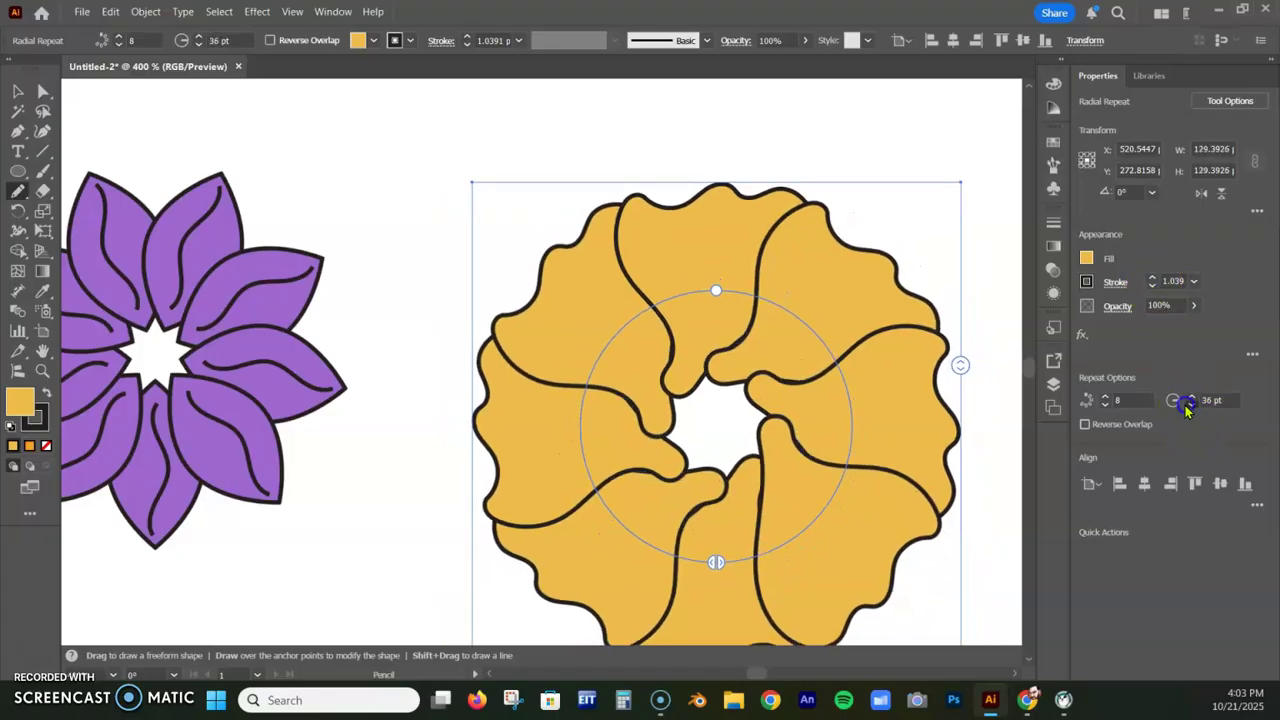
click(1188, 407)
click(1106, 405)
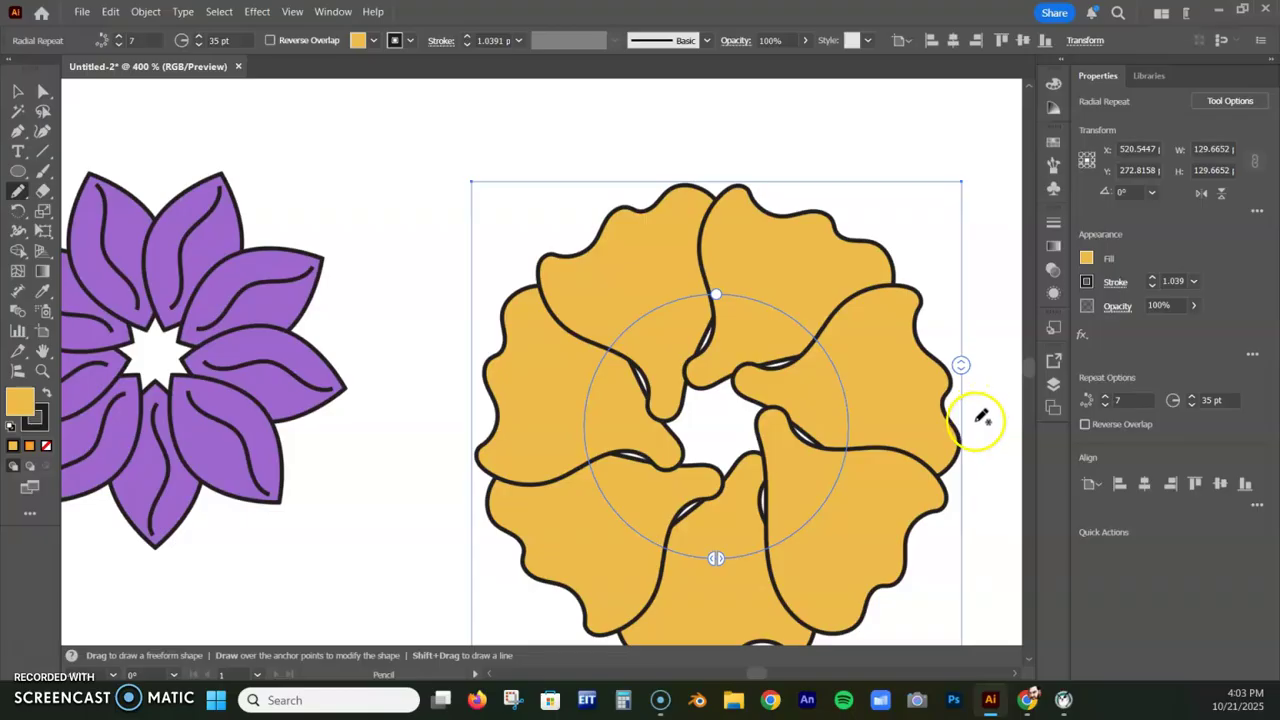
Step: Isolate the yellow repeat, rotate its upper-right petal to about 354° and move it closer to the flower's centre
click(18, 92)
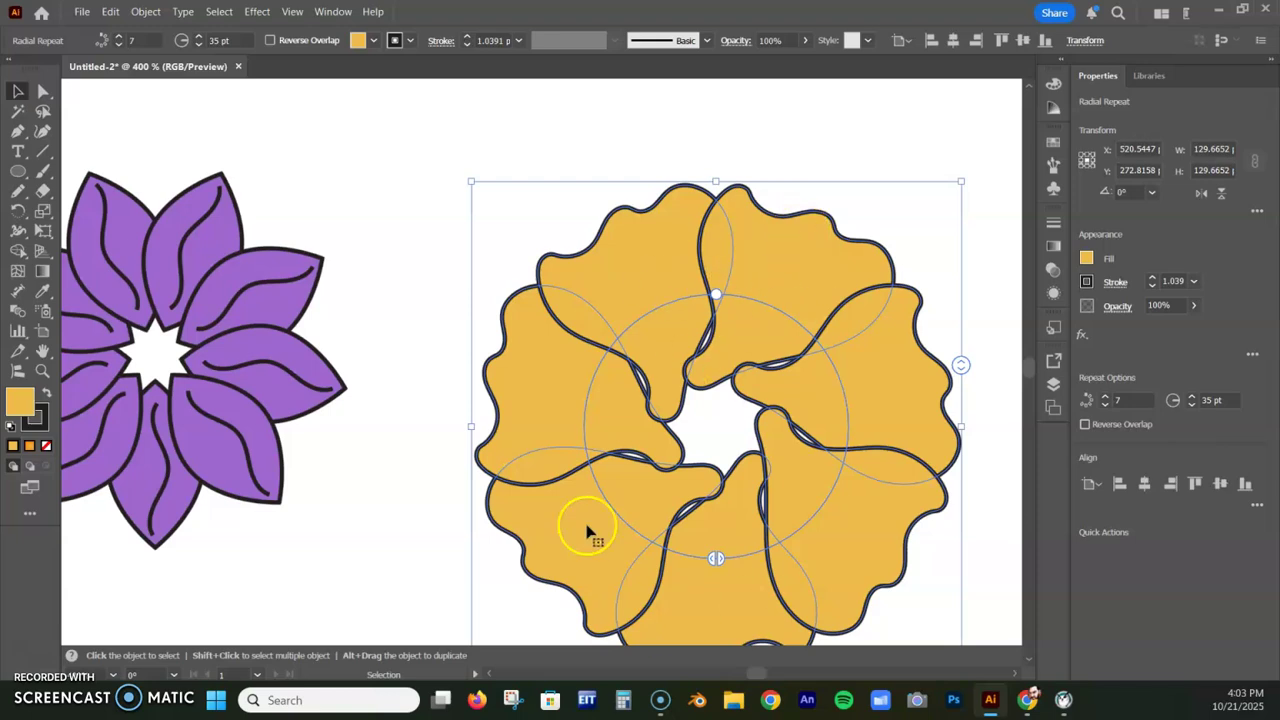
double_click(791, 283)
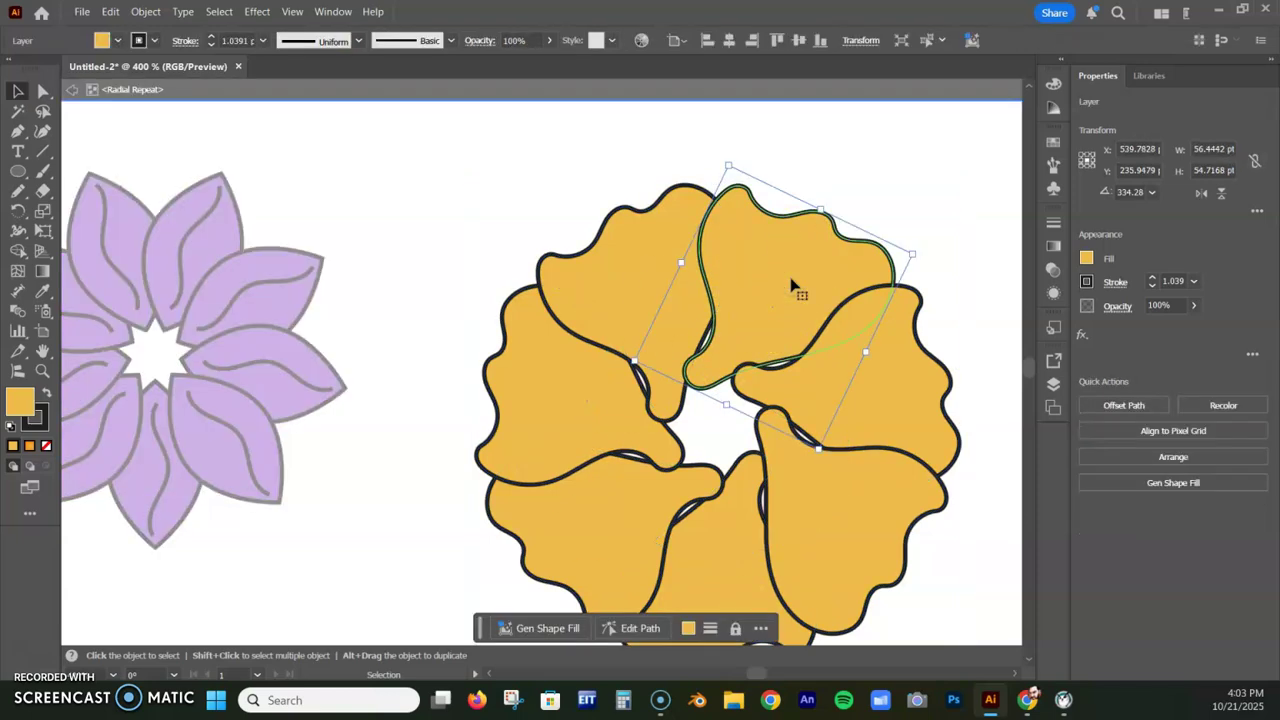
drag(921, 248, 838, 253)
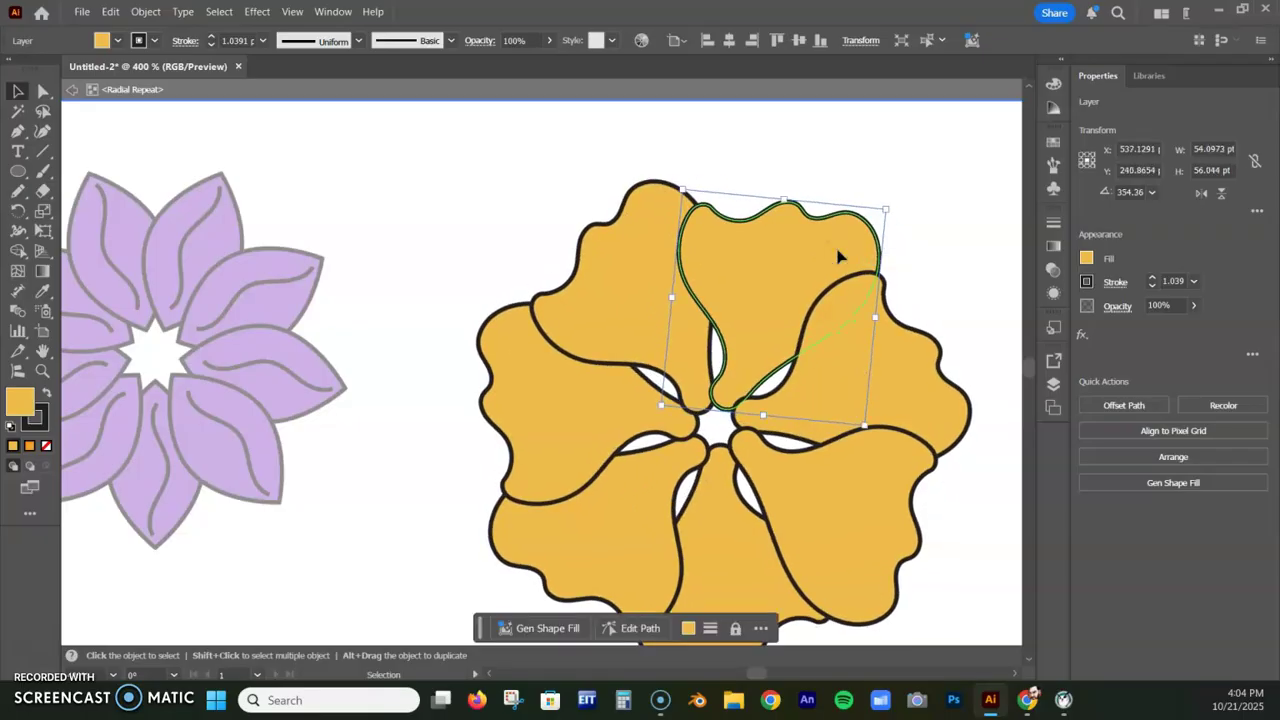
Step: Draw three curved Pencil vein lines inside the isolated yellow petal, running from its wavy edge towards the base, and exit isolation
click(20, 192)
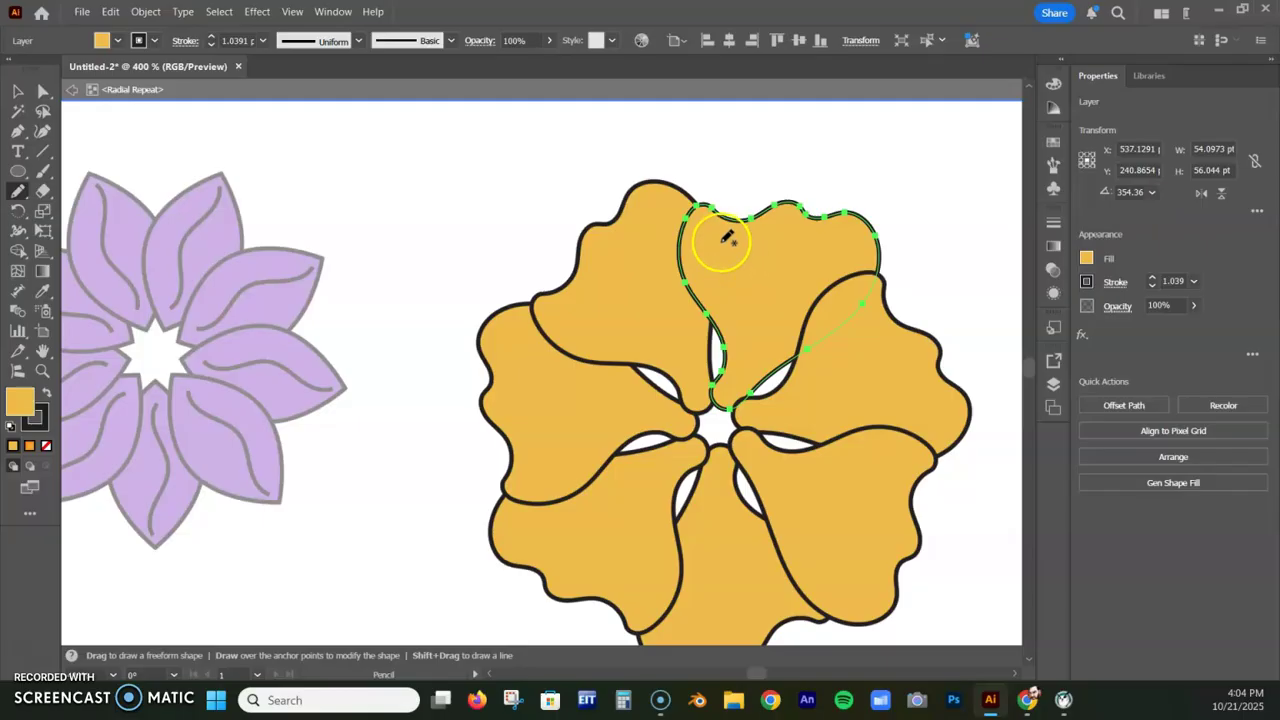
mouse_move(716, 244)
mouse_down()
mouse_move(737, 283)
mouse_move(736, 328)
mouse_up()
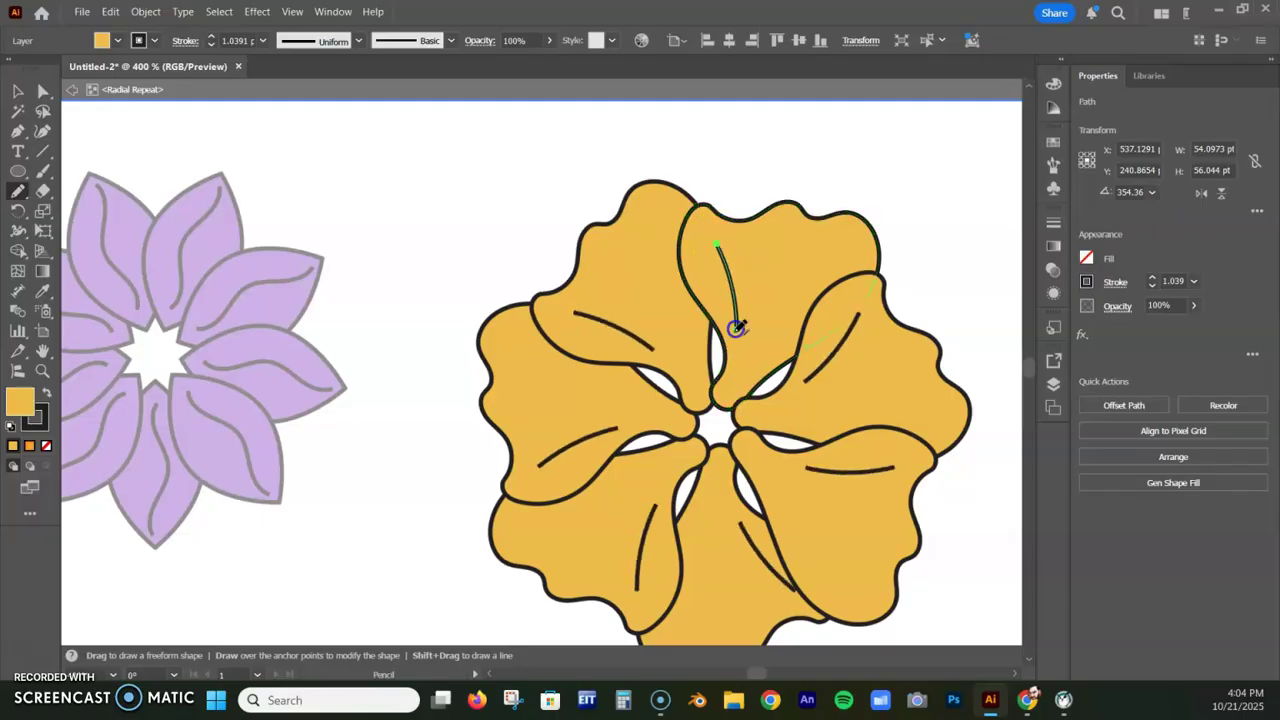
drag(790, 236, 754, 342)
drag(845, 249, 804, 302)
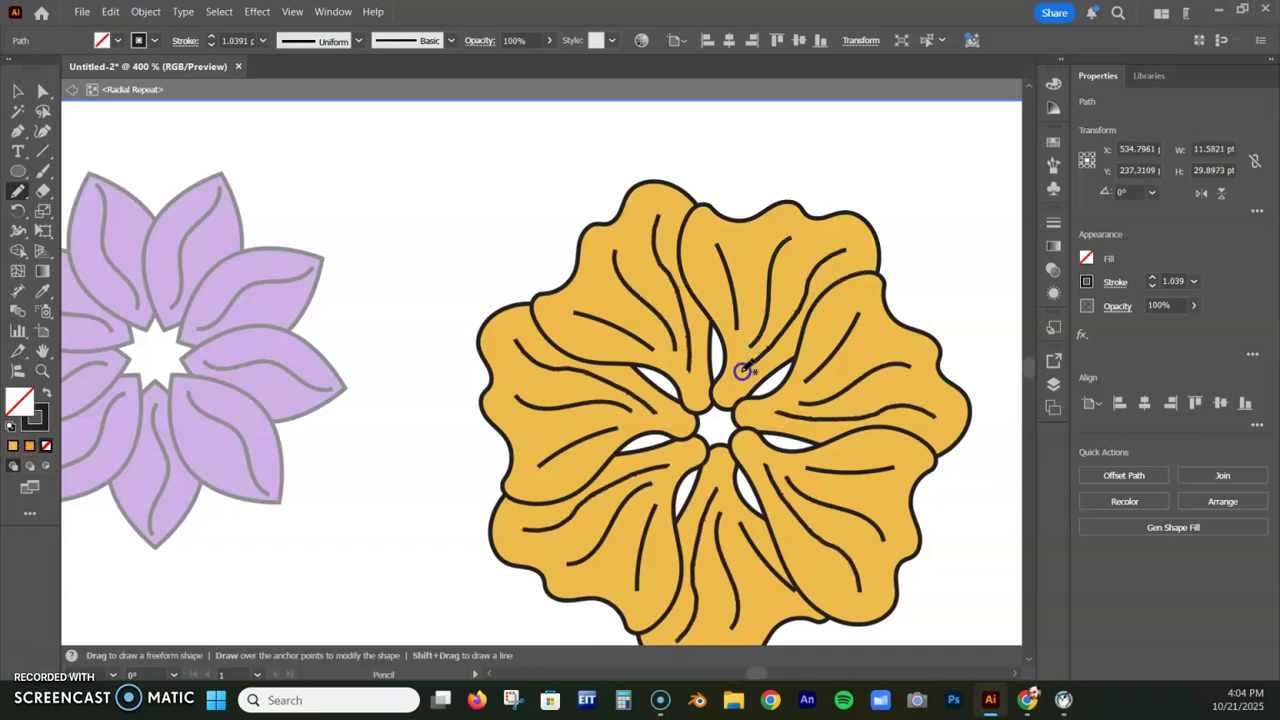
drag(725, 385, 725, 383)
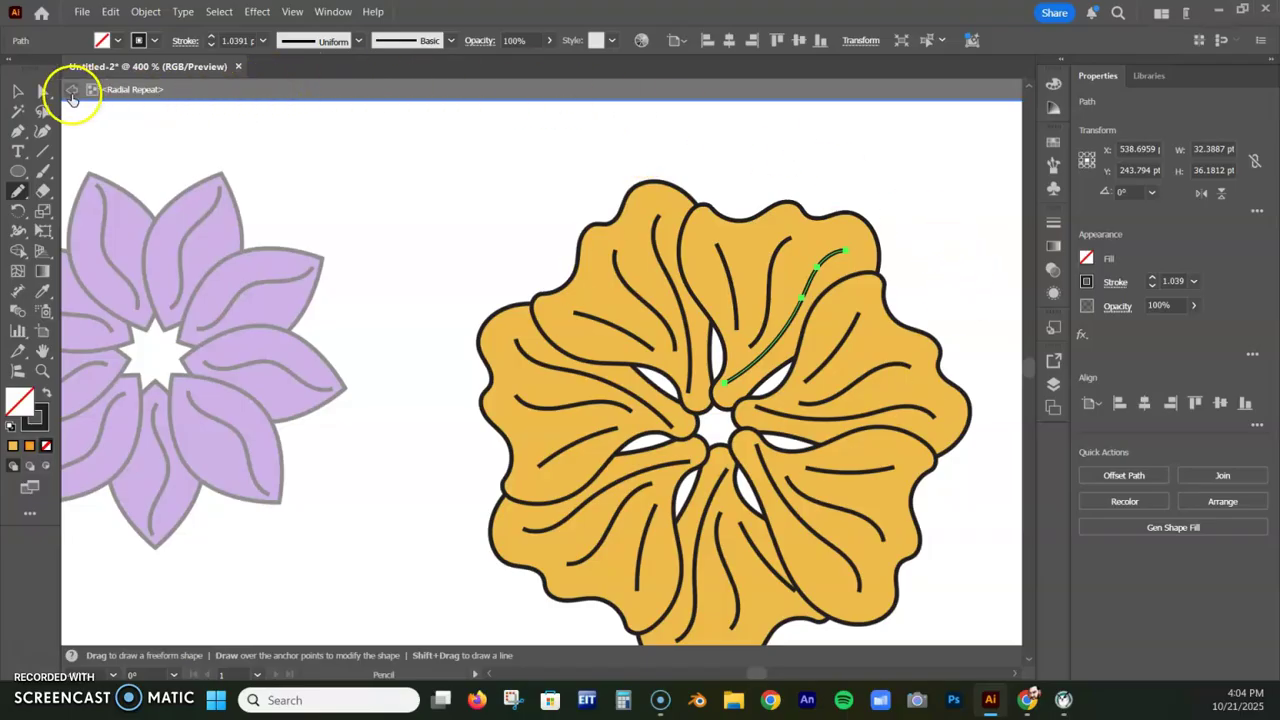
click(71, 94)
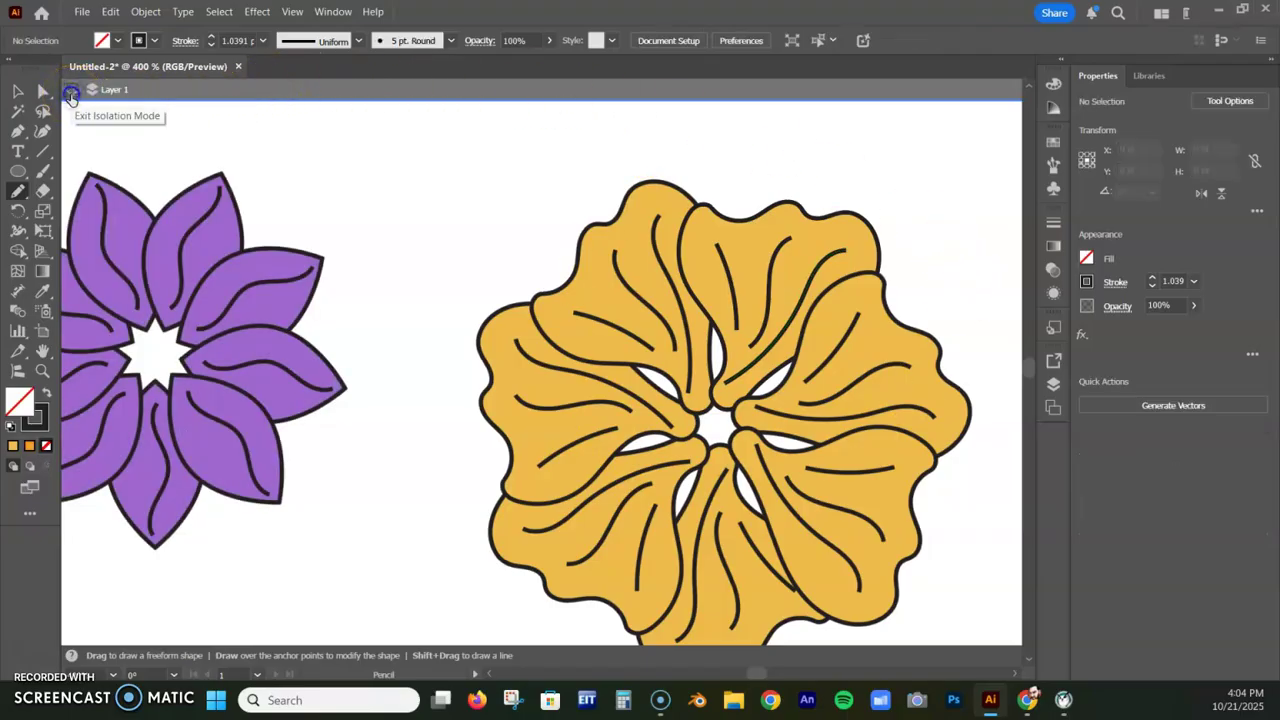
click(71, 94)
Step: Duplicate the whole yellow flower, placing the copy up and to the left so it overlaps the original
click(15, 91)
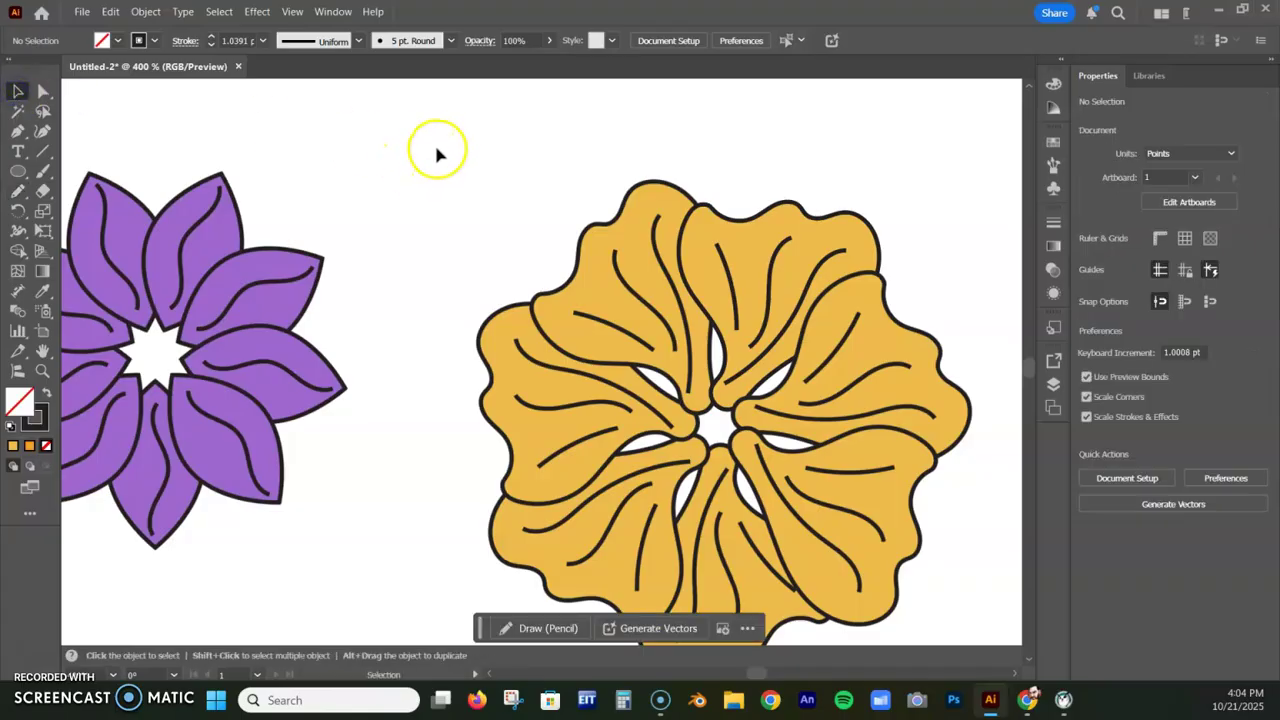
key(ctrl+minus)
key(ctrl+minus)
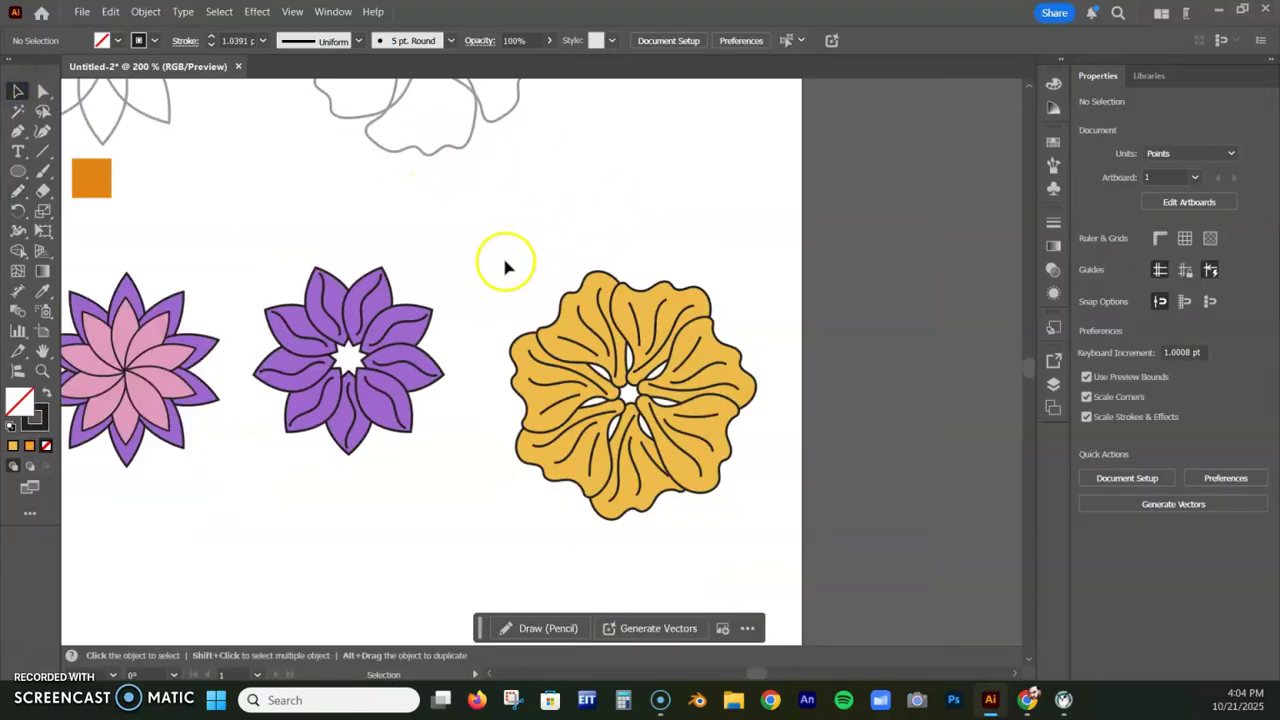
drag(678, 470, 747, 527)
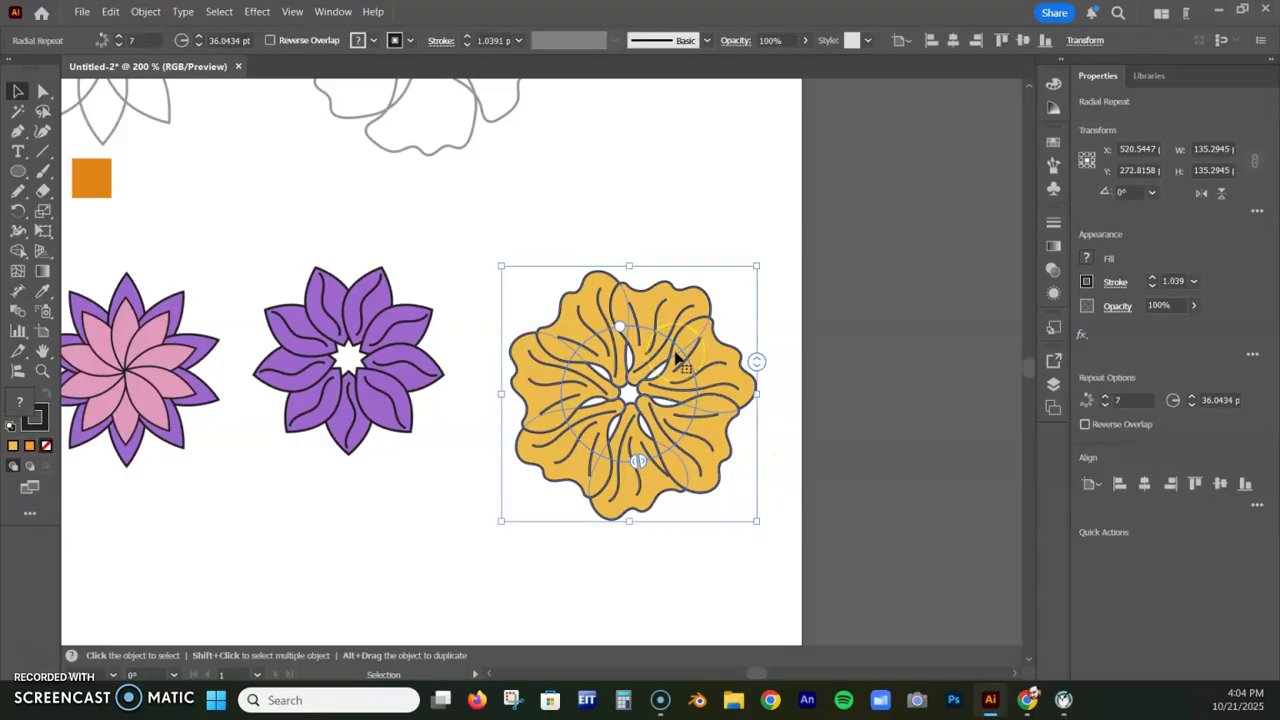
key(a)
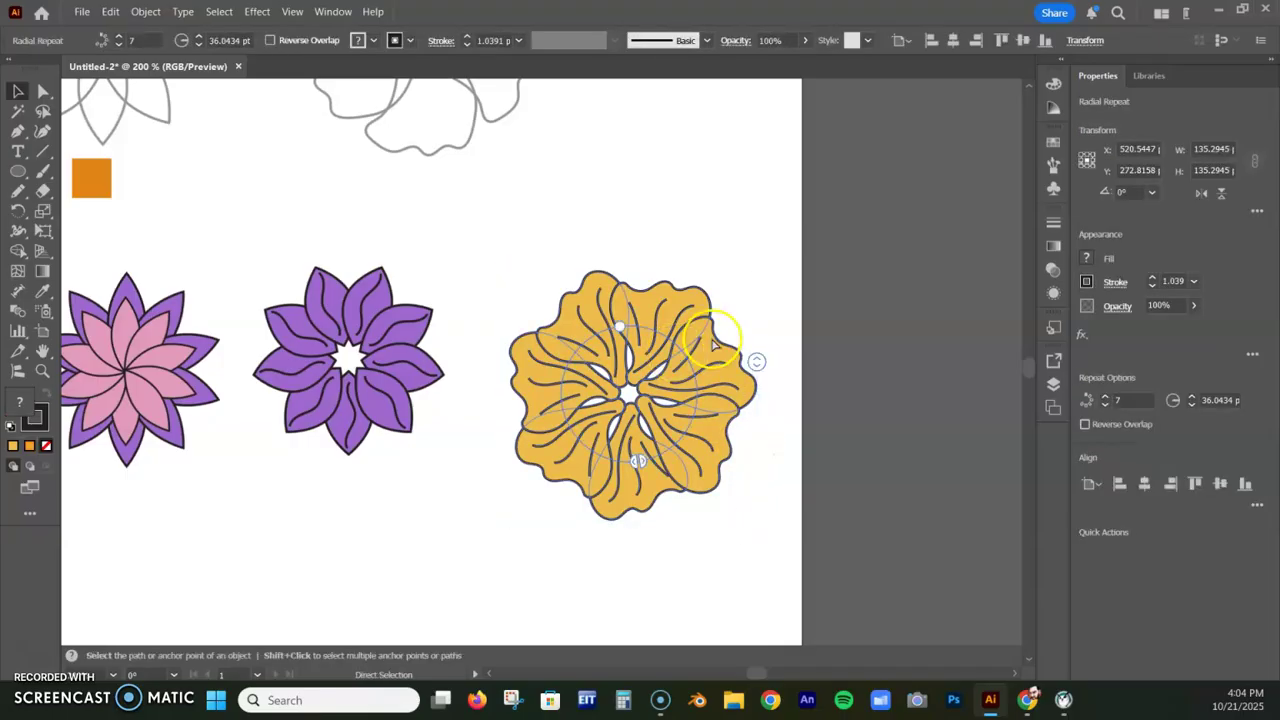
drag(714, 343, 620, 308)
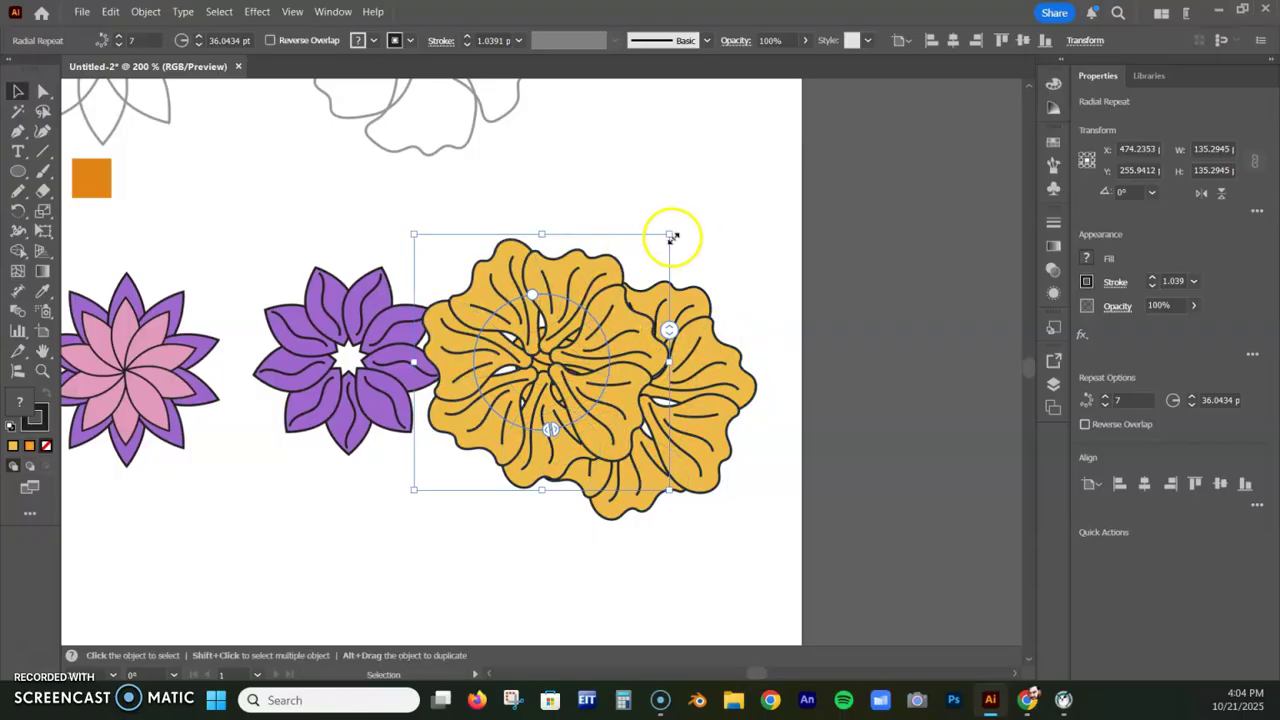
Step: Scale the copied flower to about 82 pt wide and rotate it to about 334°, centred on the larger yellow flower
drag(671, 229, 572, 333)
drag(467, 420, 624, 395)
click(729, 313)
drag(717, 310, 714, 363)
click(757, 278)
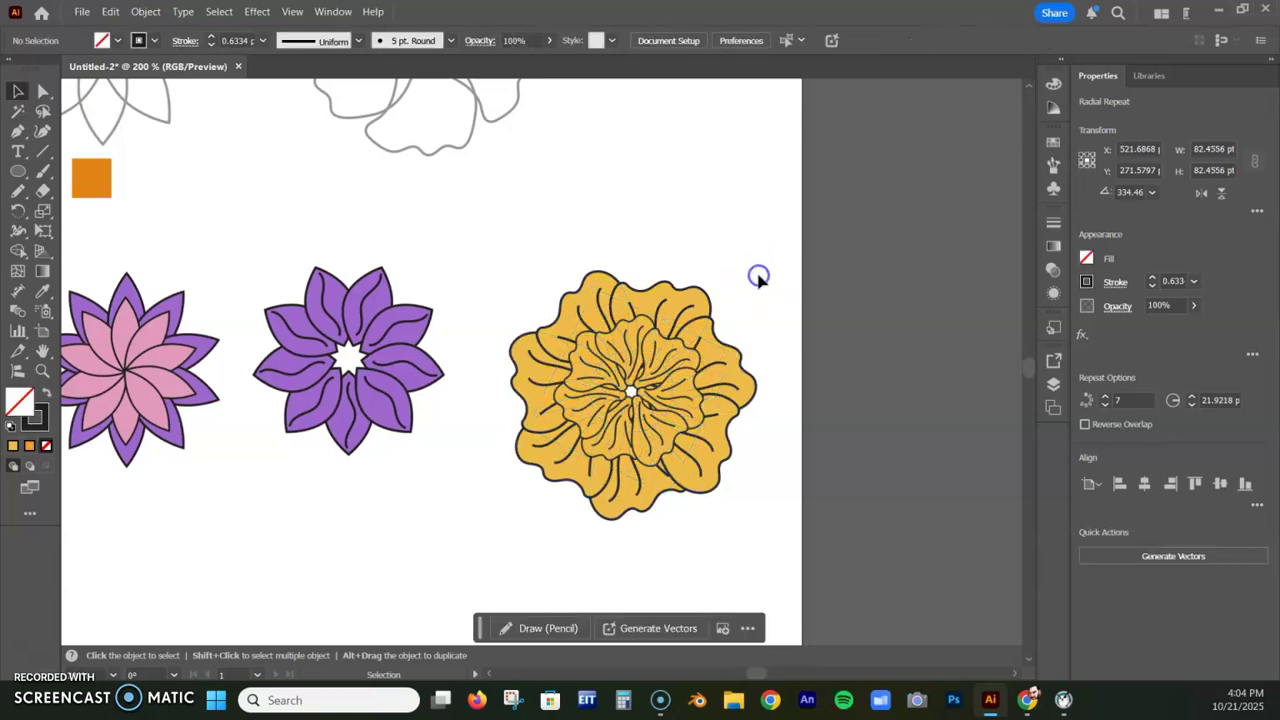
Step: Review the row of coloured radial-repeat flowers and the gradient-filled example flowers on the artboard below
key(space)
drag(328, 498, 612, 459)
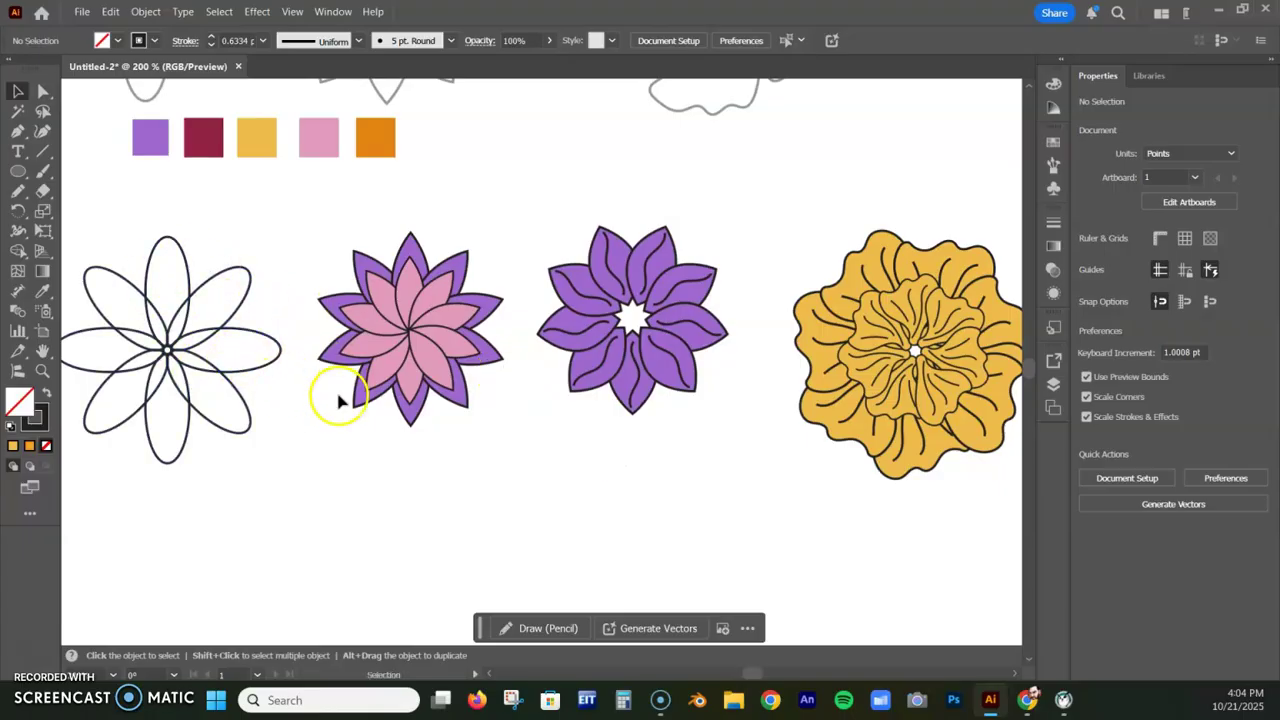
drag(628, 520, 618, 292)
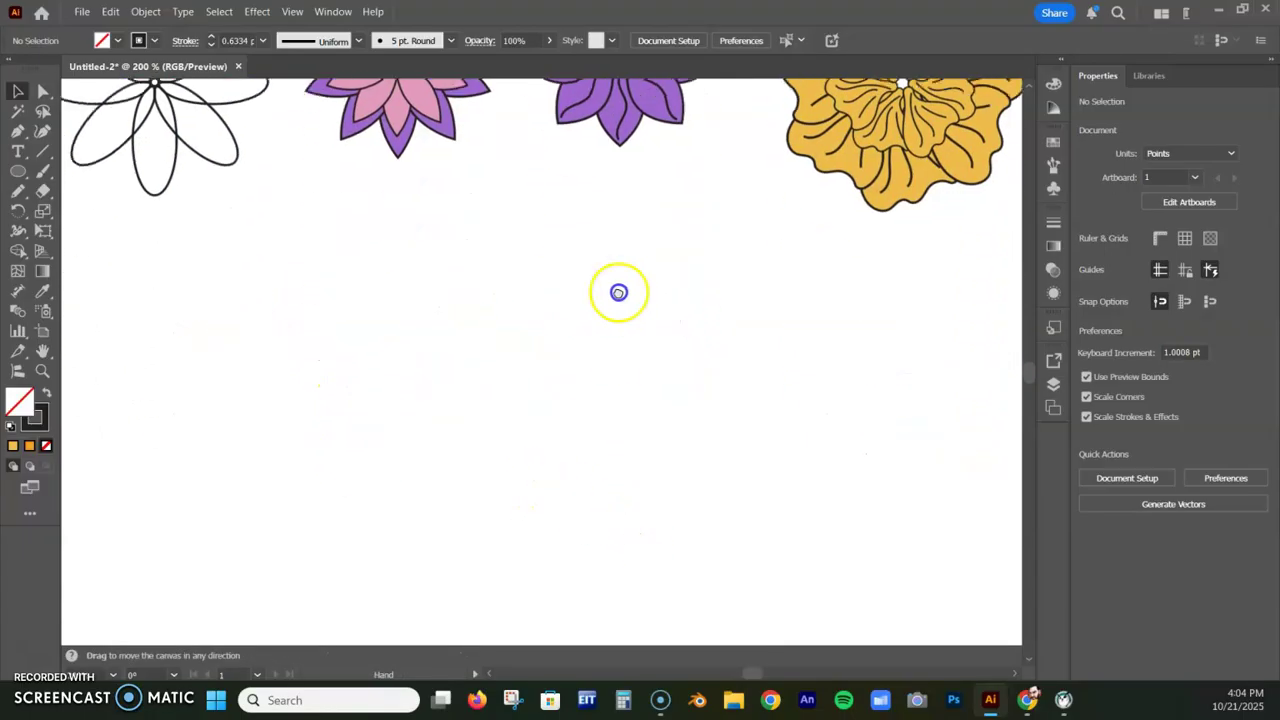
drag(651, 523, 668, 170)
drag(523, 414, 640, 394)
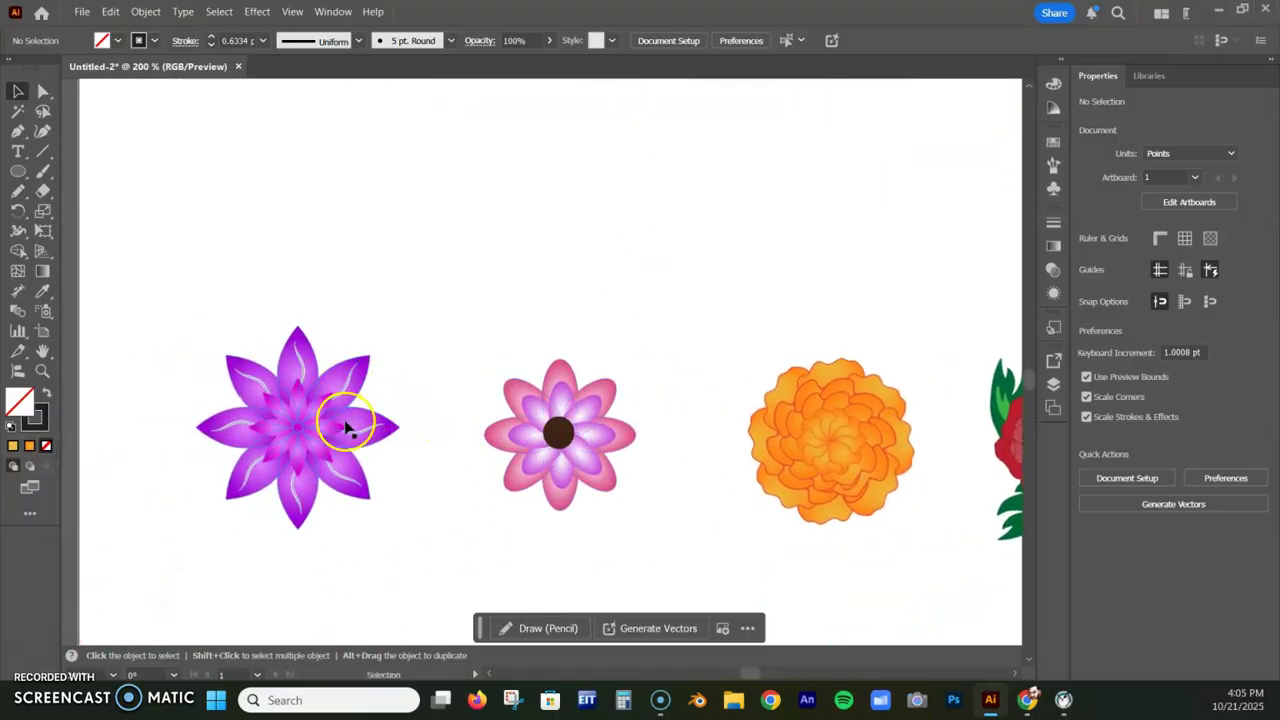
drag(723, 371, 491, 358)
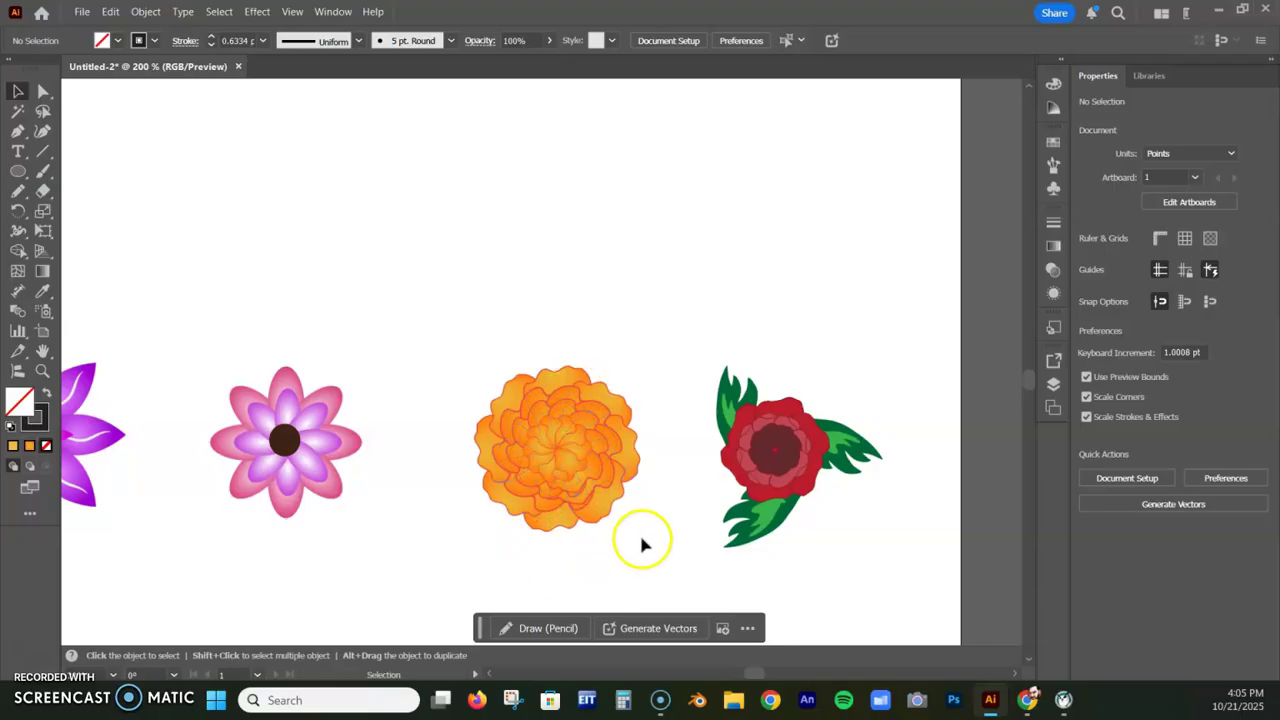
drag(400, 206, 586, 546)
drag(526, 166, 521, 449)
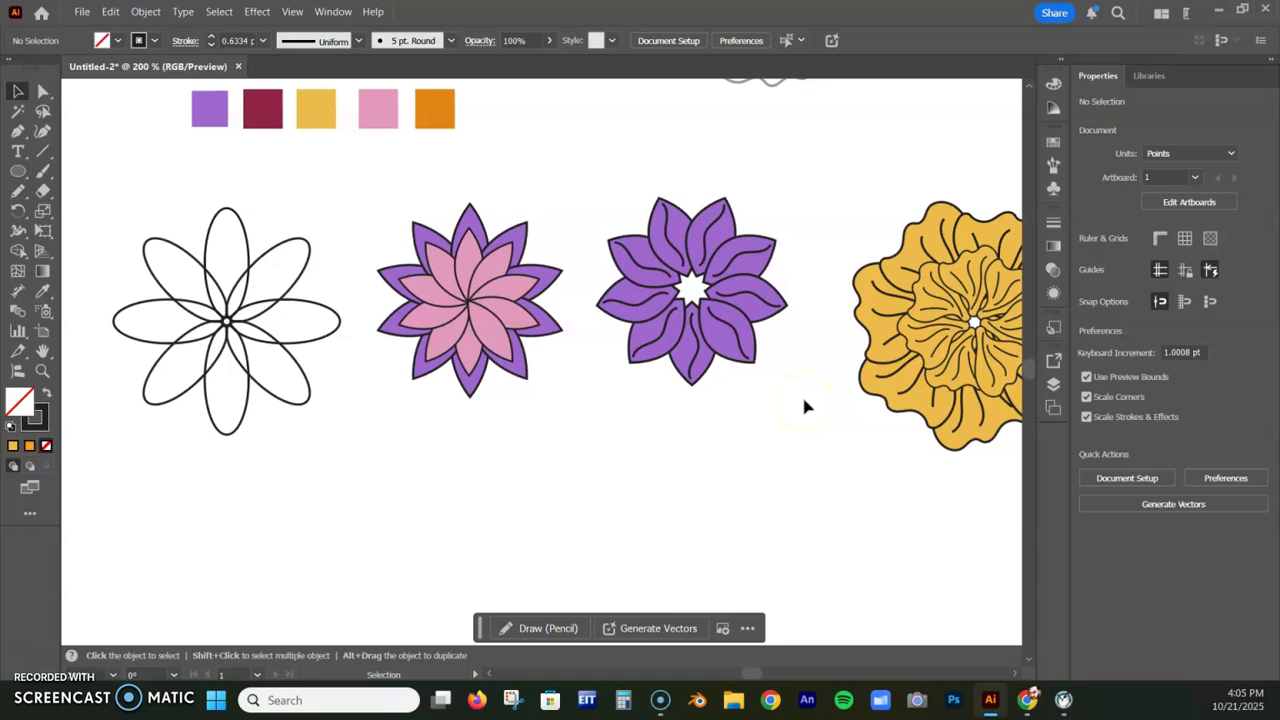
drag(804, 402, 702, 441)
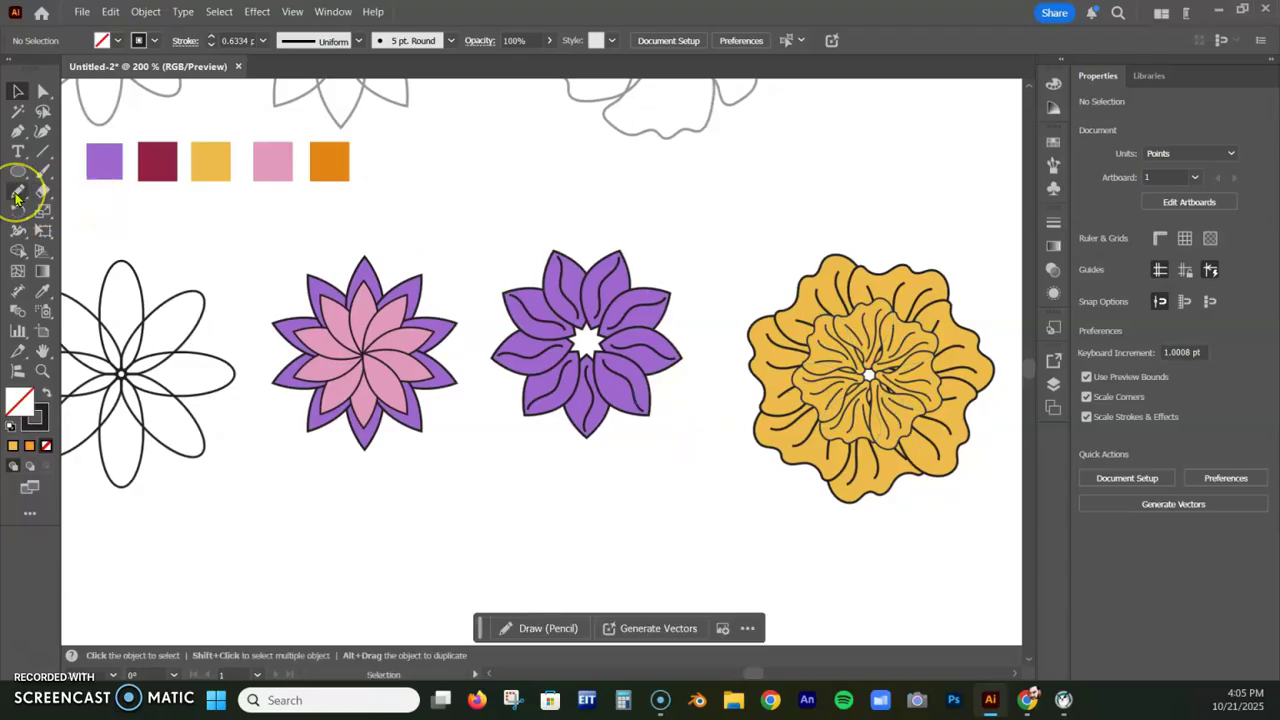
click(16, 196)
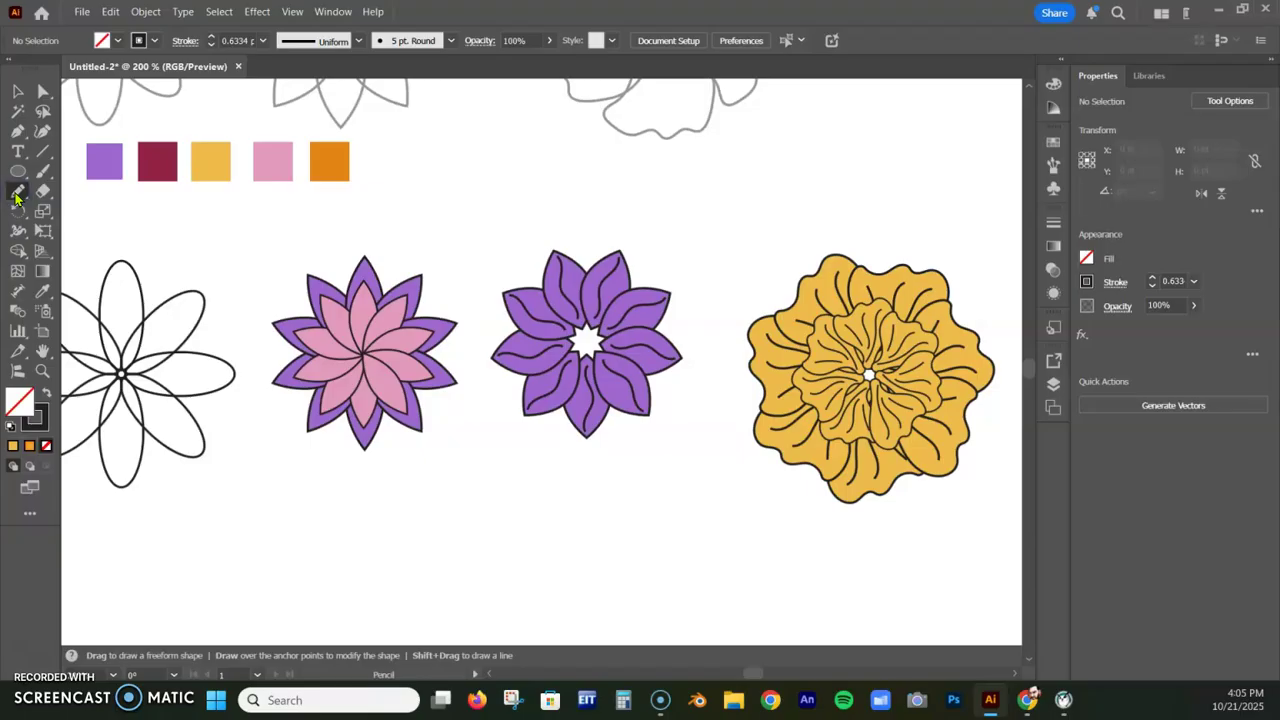
click(146, 12)
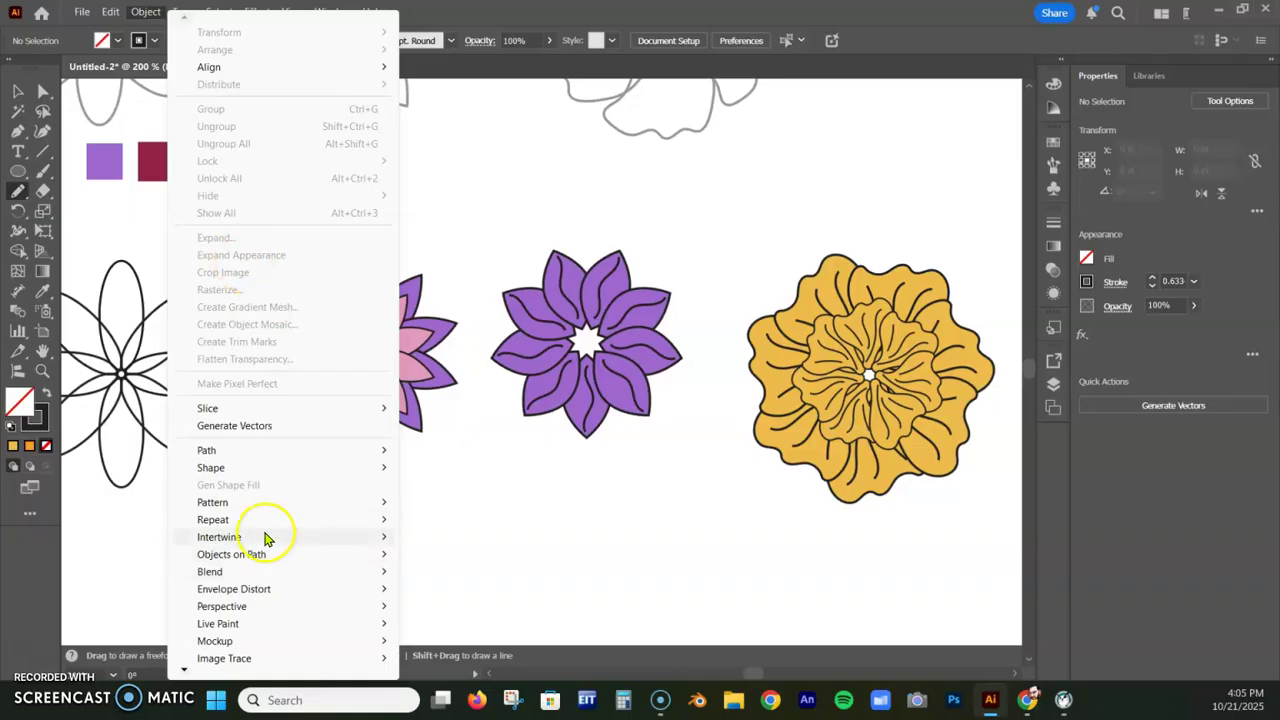
mouse_move(266, 529)
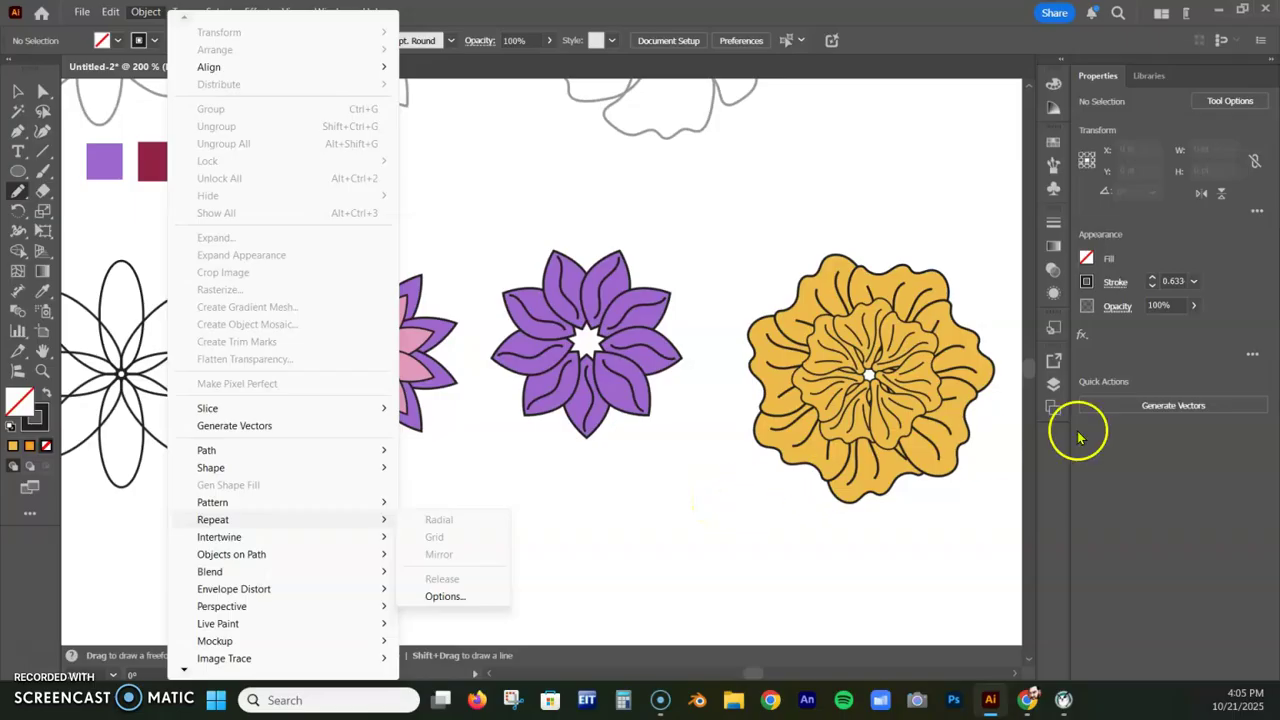
click(1154, 510)
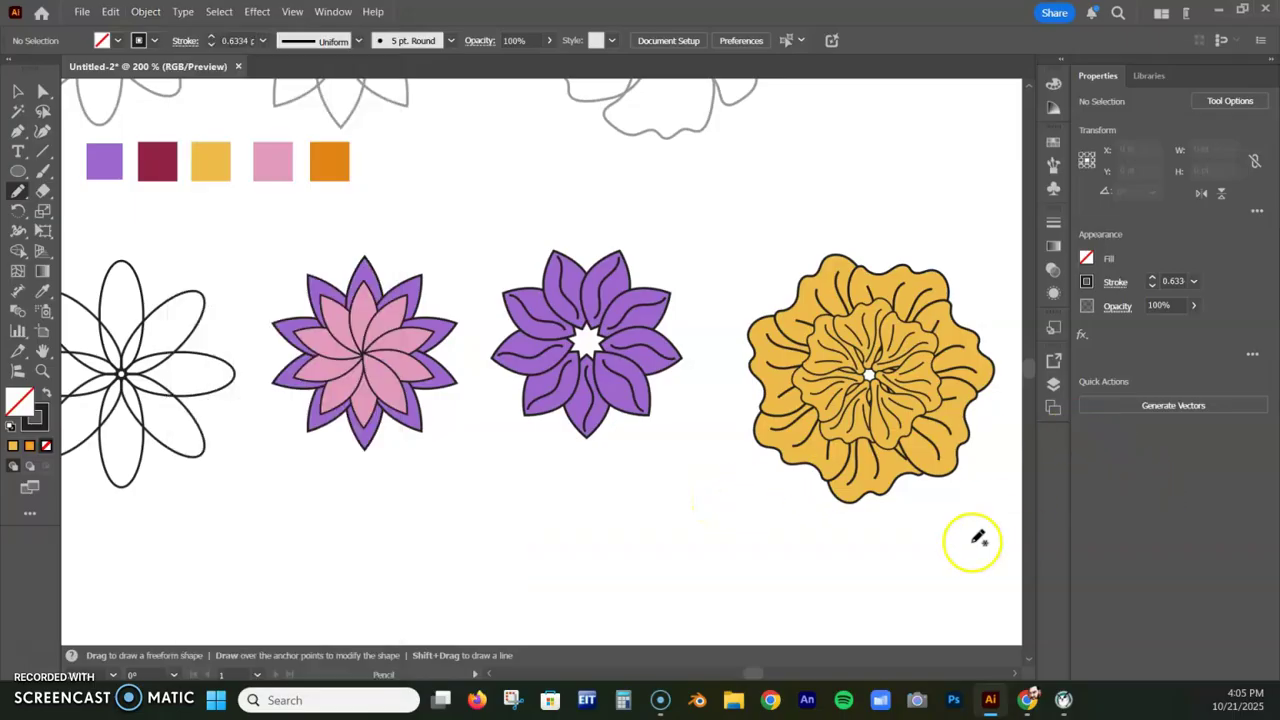